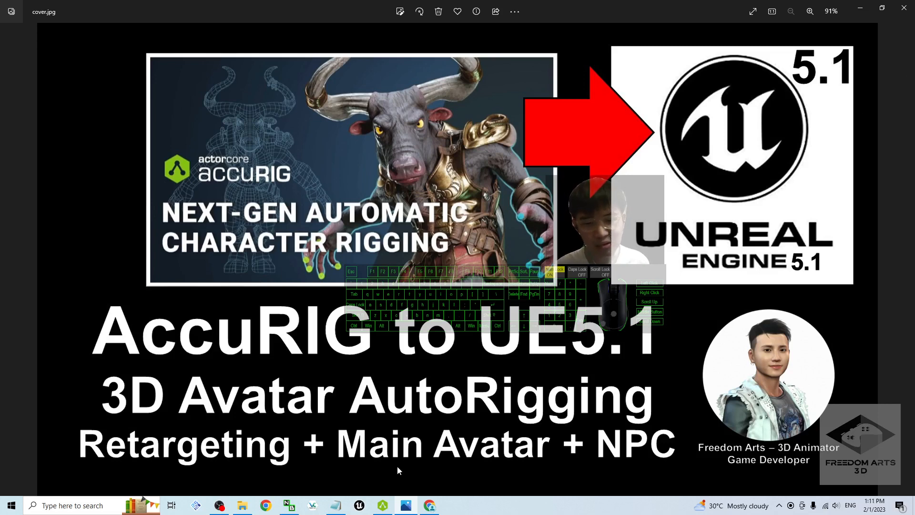
# Close the running AccuRIG application and minimise the cover image and the File Explorer window, leaving the notes open.
pyautogui.rightClick(383, 506)
pyautogui.click(379, 486)
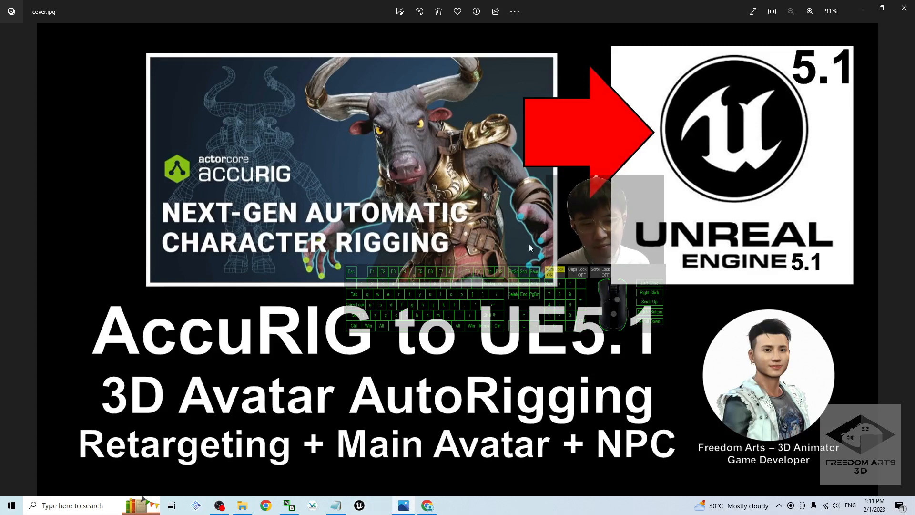
pyautogui.click(861, 8)
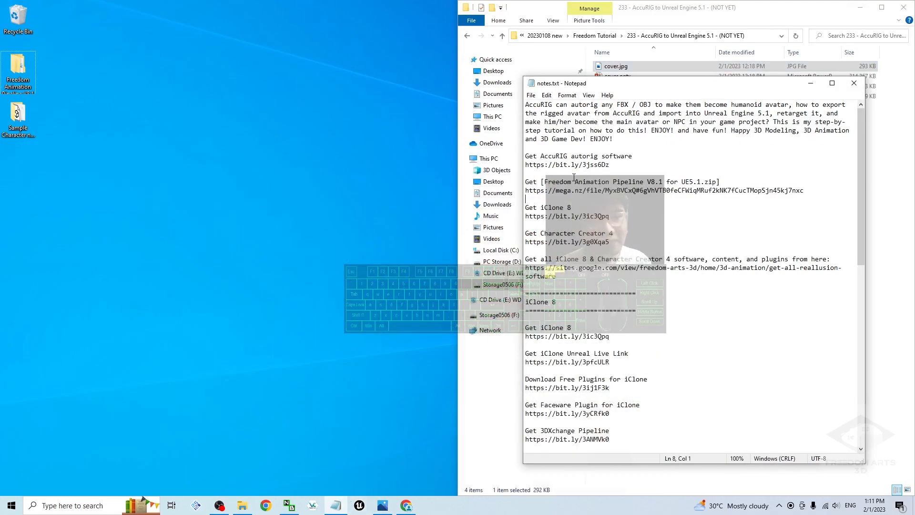
pyautogui.click(860, 8)
pyautogui.moveTo(613, 164); pyautogui.dragTo(515, 166)
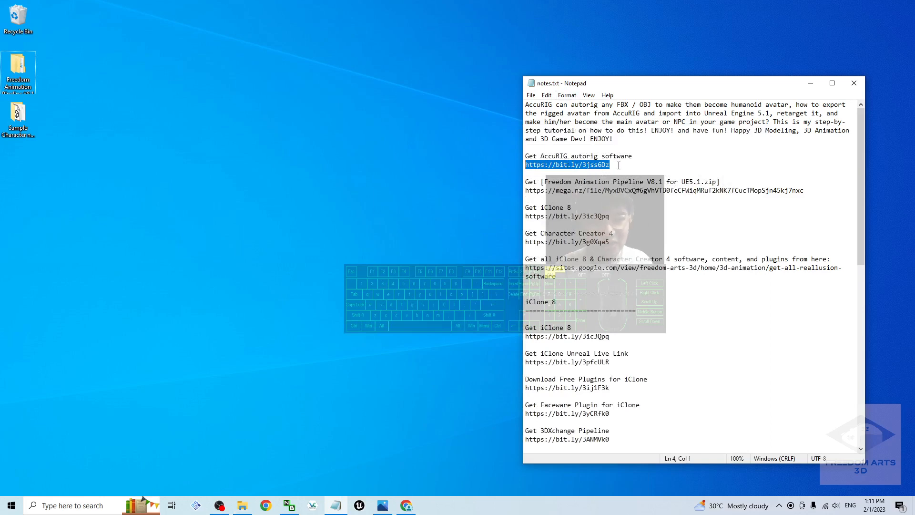
pyautogui.moveTo(613, 167); pyautogui.dragTo(546, 166)
pyautogui.hotkey('ctrl', 'c')
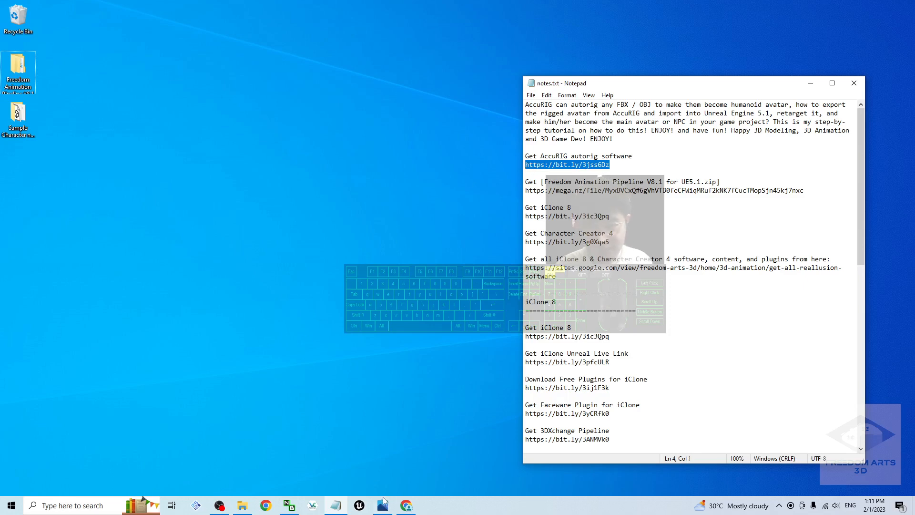
pyautogui.click(406, 505)
pyautogui.hotkey('ctrl', 'v')
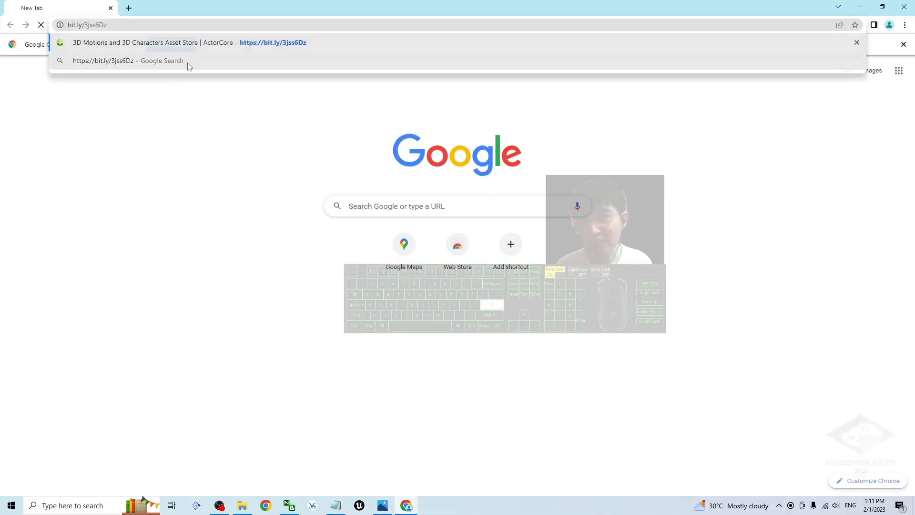
pyautogui.press('Return')
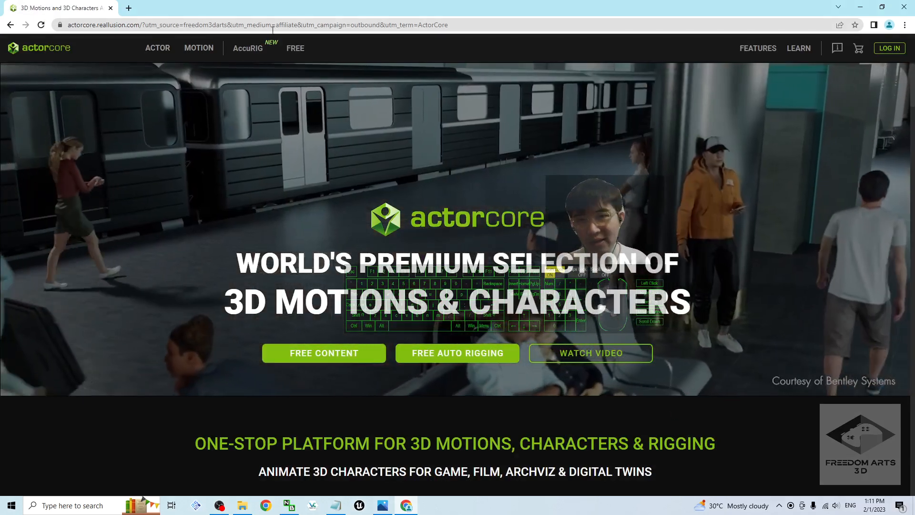
pyautogui.click(254, 51)
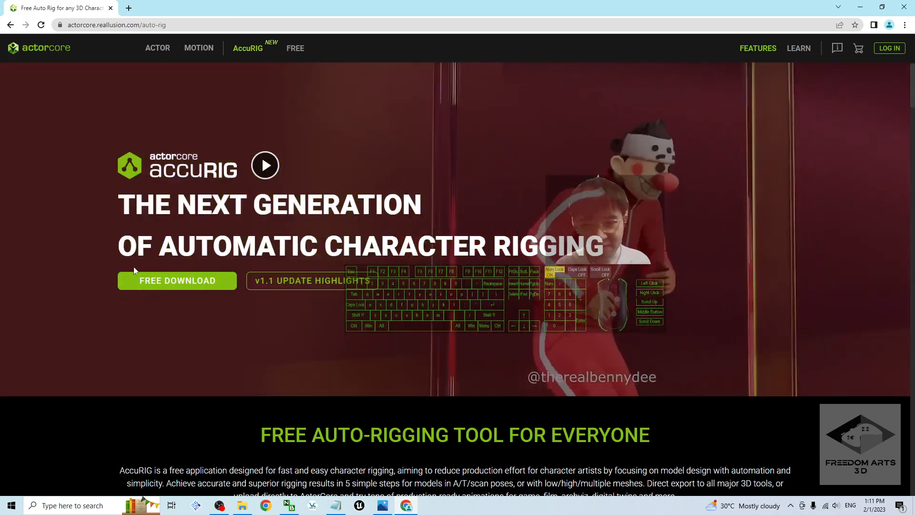
pyautogui.click(904, 6)
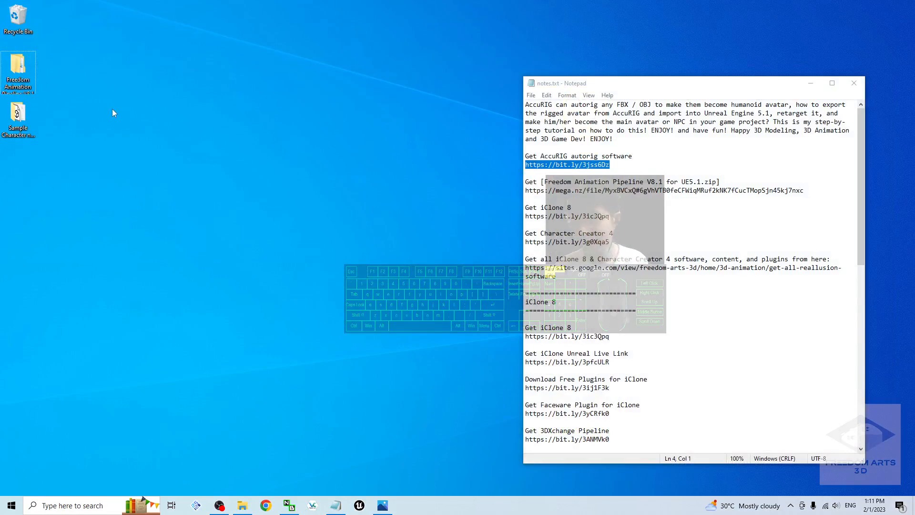
# Review the download entry for Freedom Animation Pipeline V8.1 for UE5.1 in the notes and minimise the notes window.
pyautogui.click(34, 72)
pyautogui.click(594, 181)
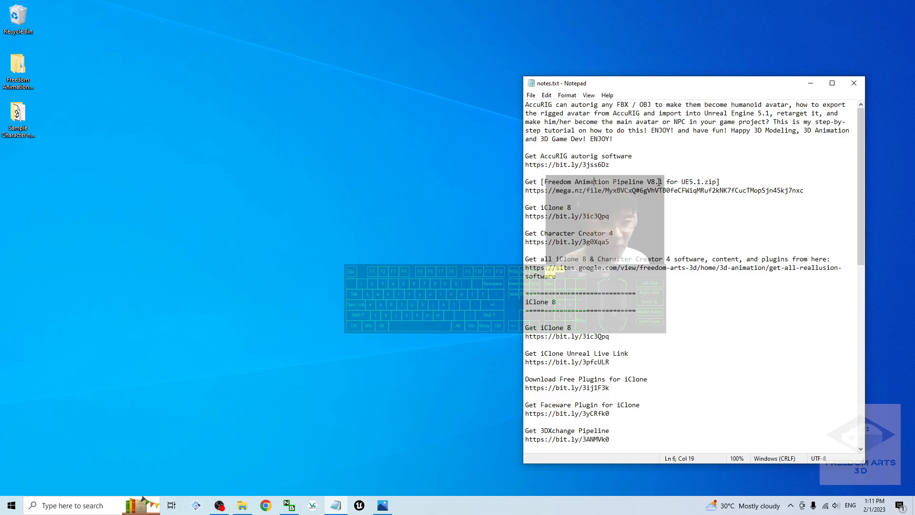
pyautogui.doubleClick(682, 182)
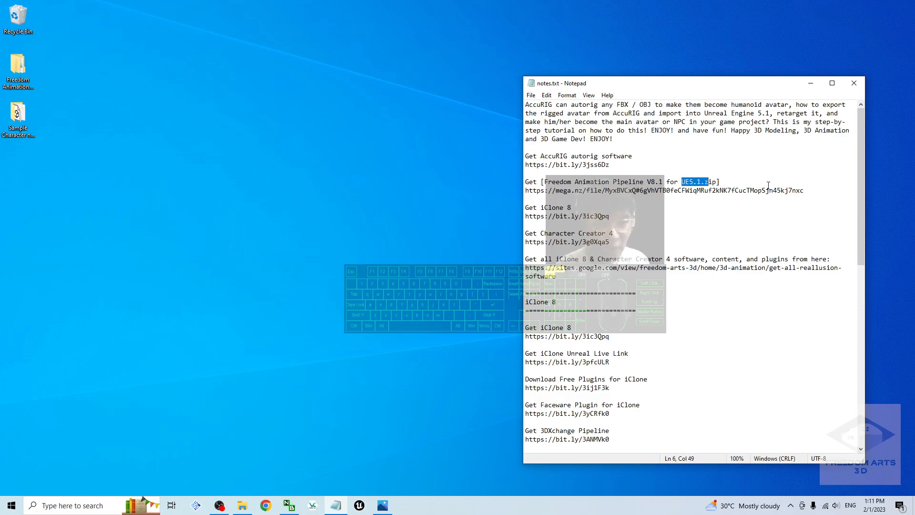
pyautogui.click(814, 190)
pyautogui.moveTo(815, 190); pyautogui.dragTo(520, 189)
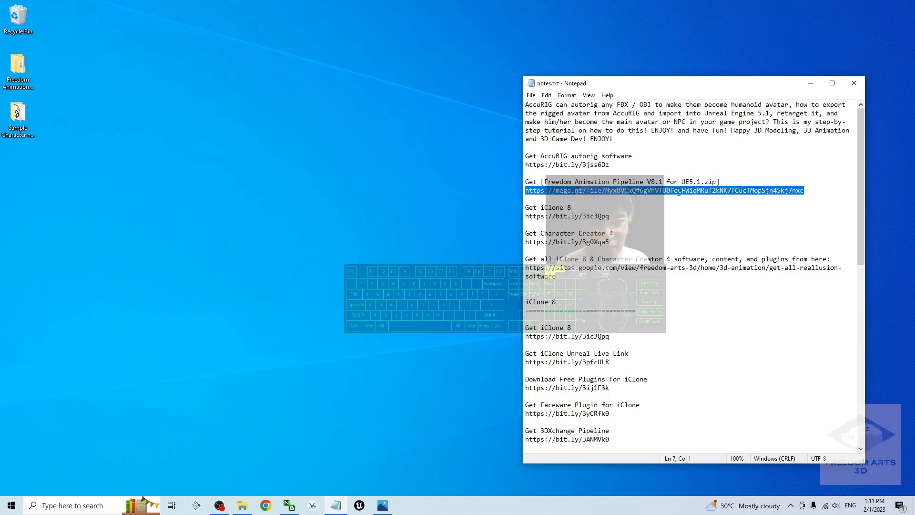
pyautogui.moveTo(811, 194); pyautogui.dragTo(513, 156)
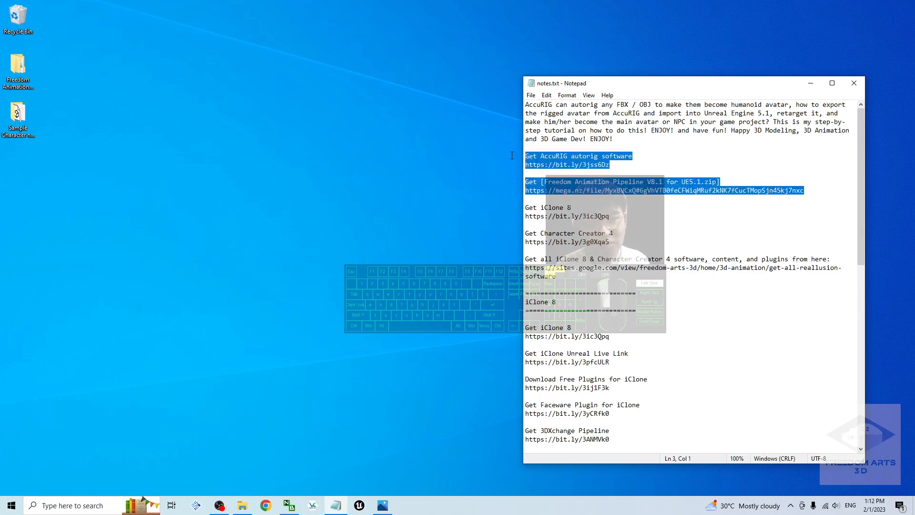
pyautogui.click(380, 206)
pyautogui.click(747, 169)
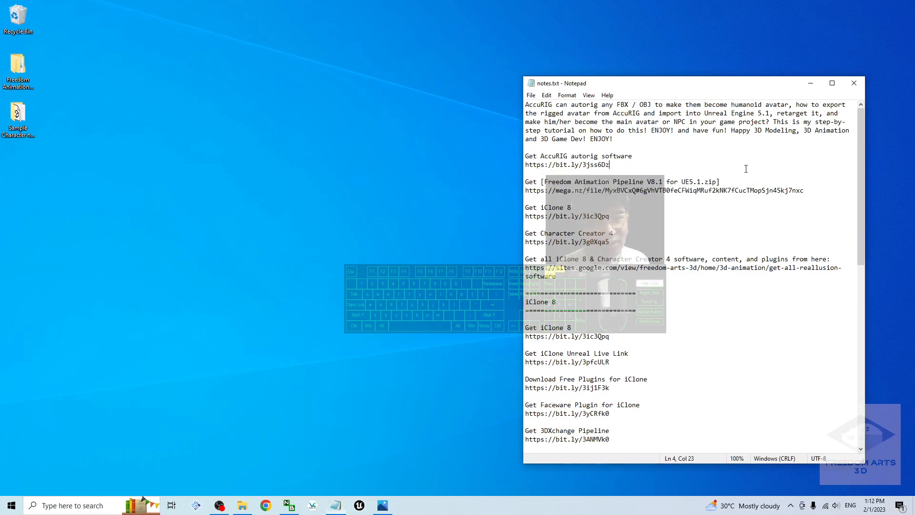
pyautogui.click(810, 82)
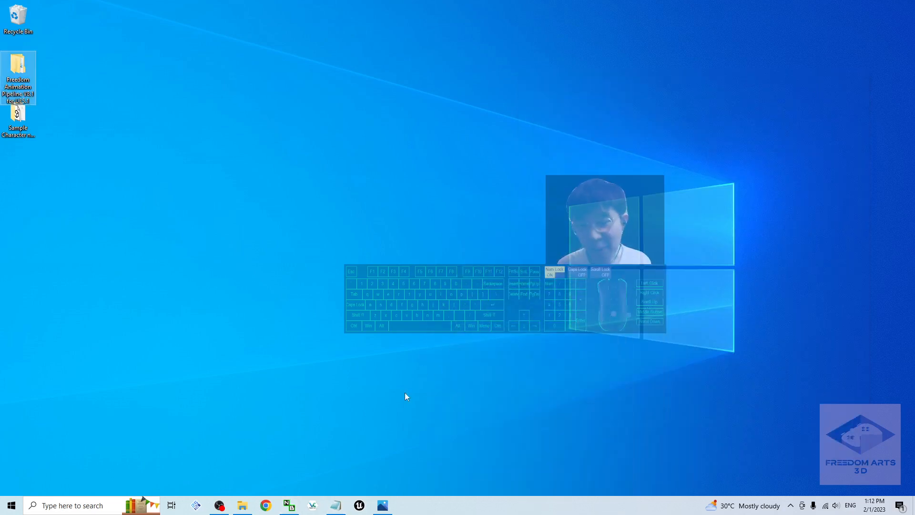
# Open the Sample Character not rigged folder from the desktop and preview Bianca.obj in 3D Viewer.
pyautogui.click(18, 120)
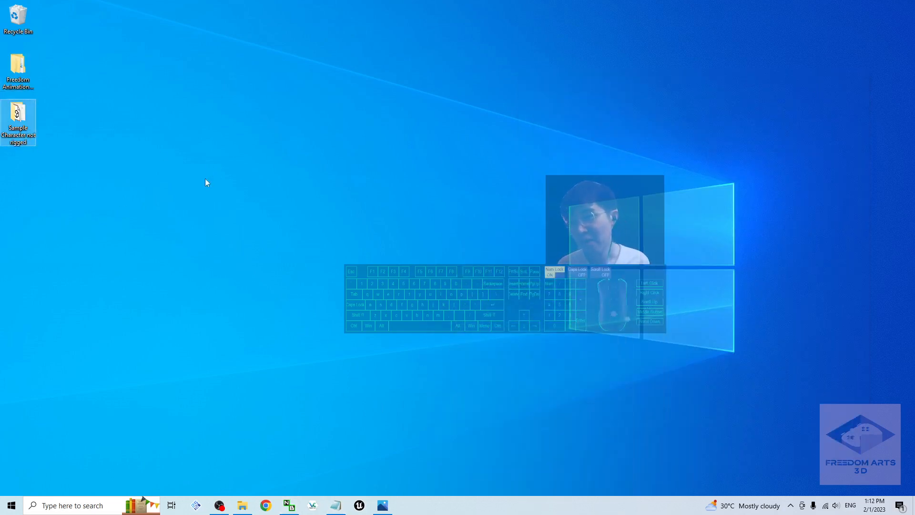
pyautogui.click(26, 111)
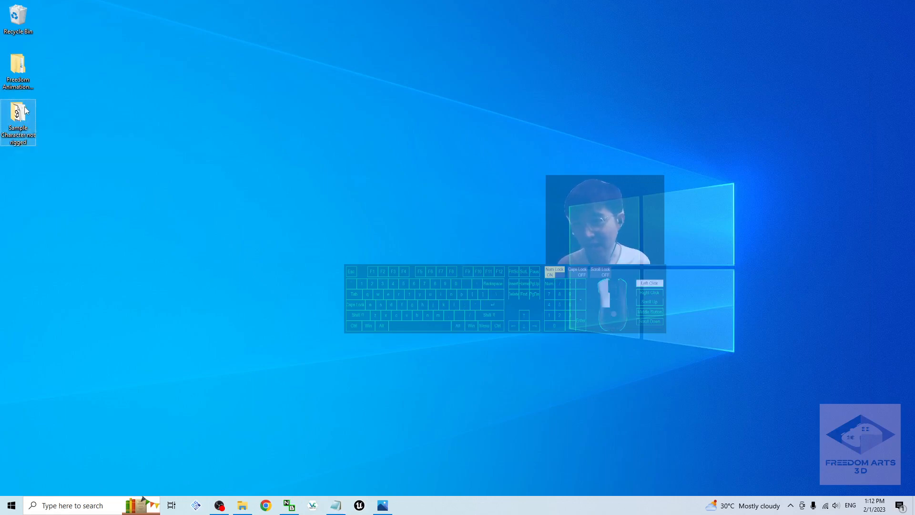
pyautogui.doubleClick(26, 111)
pyautogui.moveTo(348, 51); pyautogui.dragTo(622, 72)
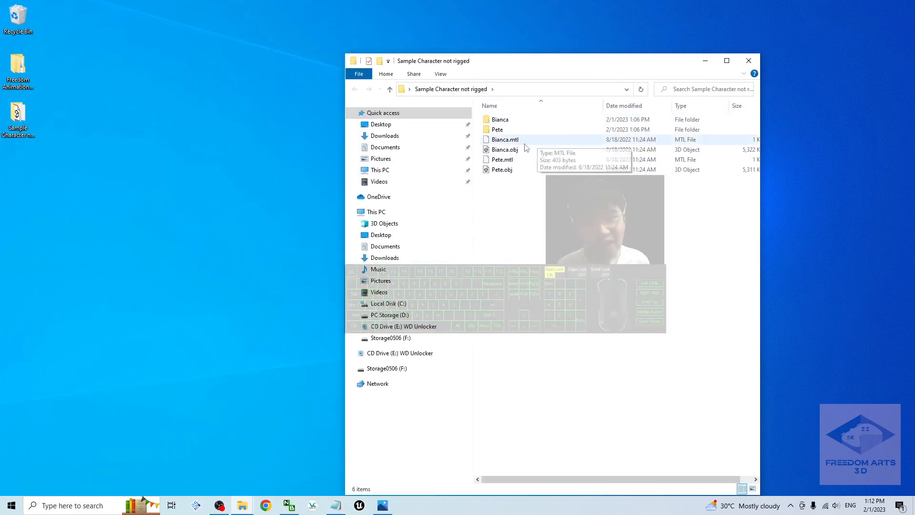
pyautogui.doubleClick(515, 149)
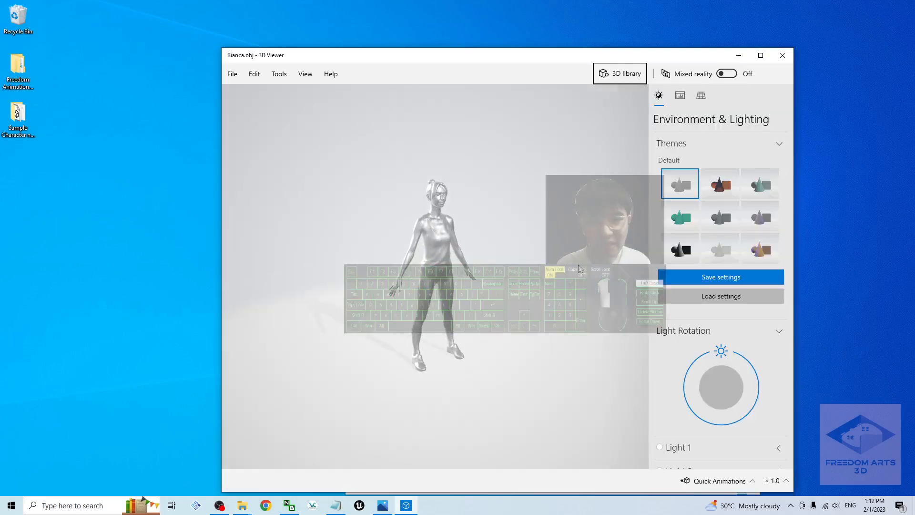
pyautogui.scroll(5, 488, 256)
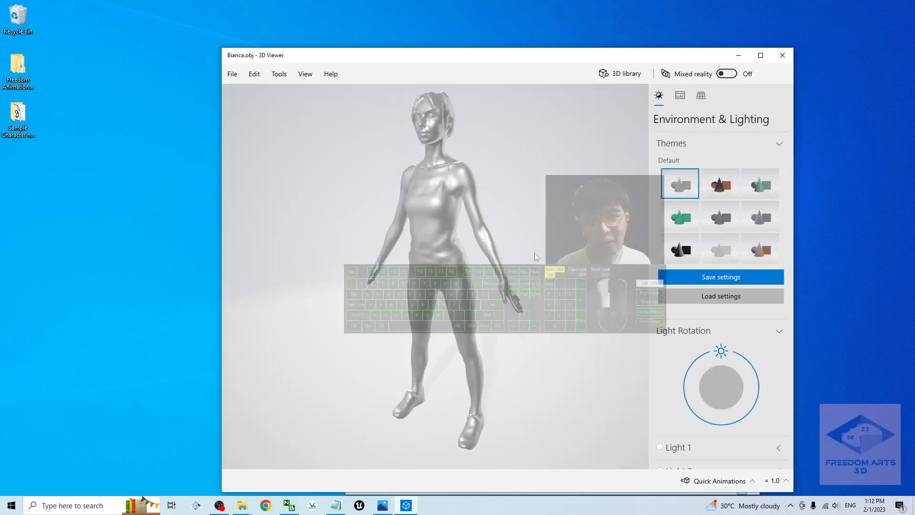
pyautogui.moveTo(576, 65); pyautogui.dragTo(346, 185)
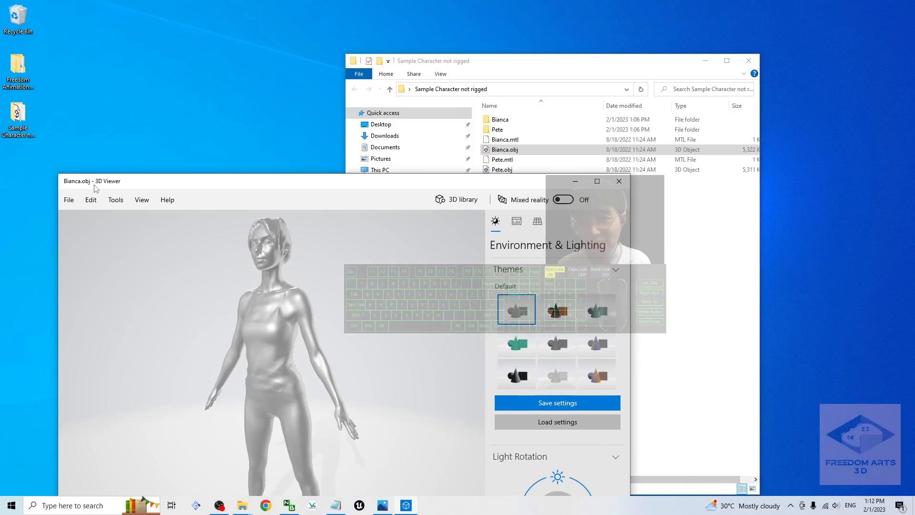
pyautogui.click(619, 181)
# Preview Pete.obj and Bianca.obj in turn in 3D Viewer, closing the viewer after each model.
pyautogui.click(517, 171)
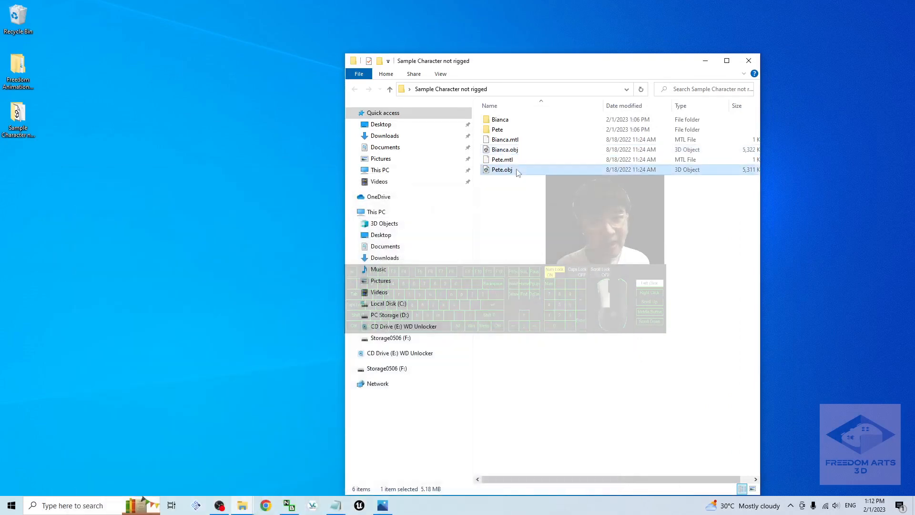
pyautogui.doubleClick(518, 171)
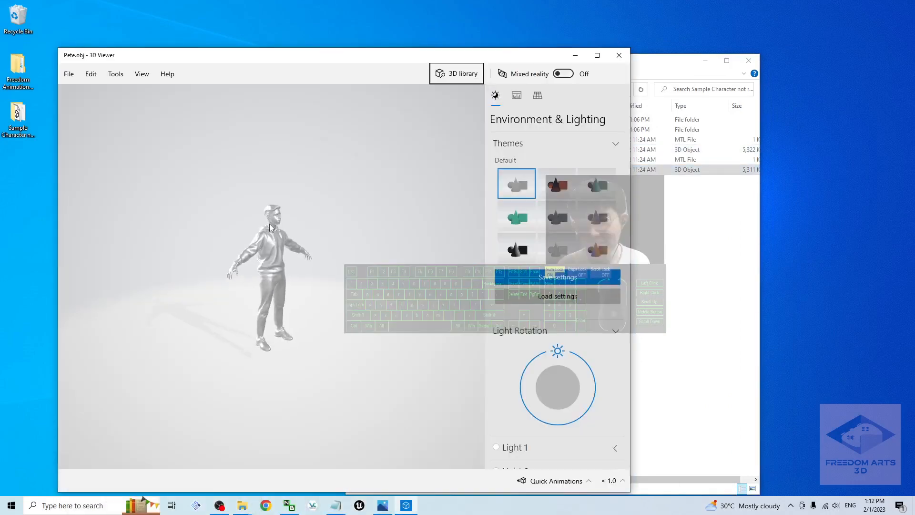
pyautogui.click(619, 56)
pyautogui.doubleClick(512, 150)
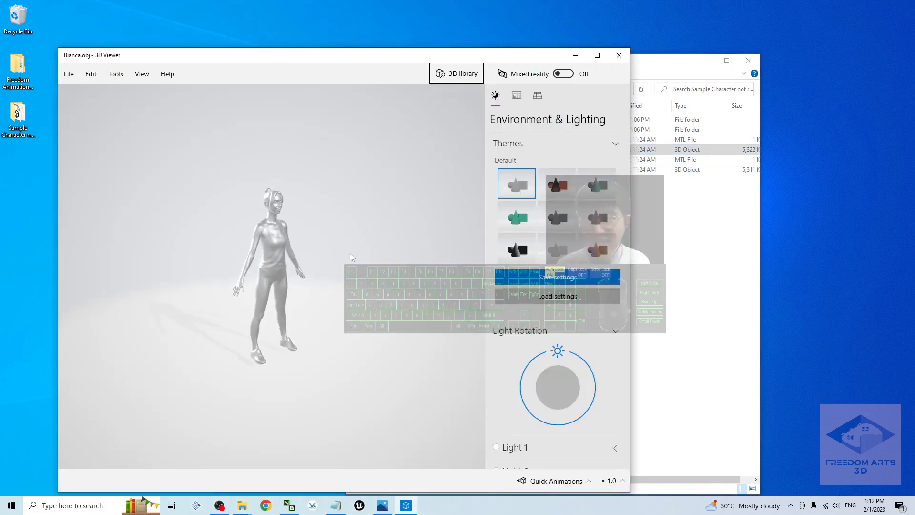
pyautogui.click(619, 55)
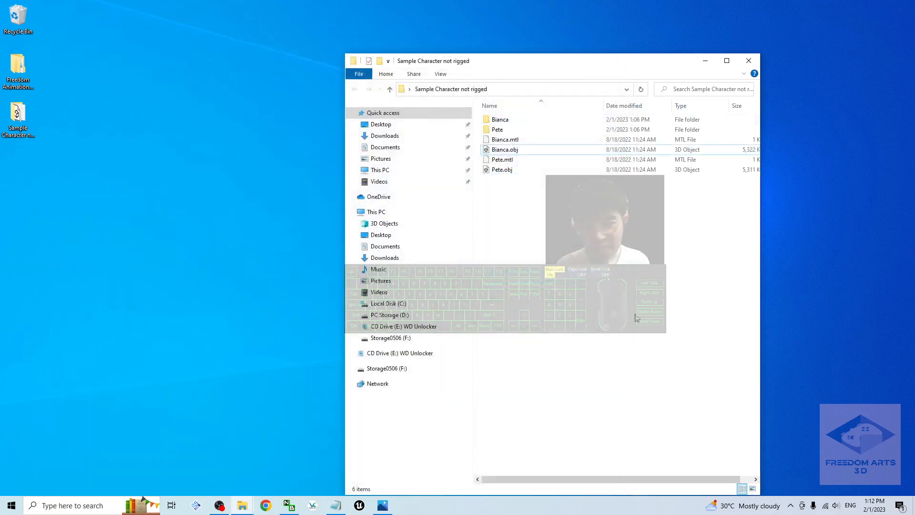
# Search Windows for "accurig" and launch ActorCore AccuRIG.
pyautogui.click(73, 506)
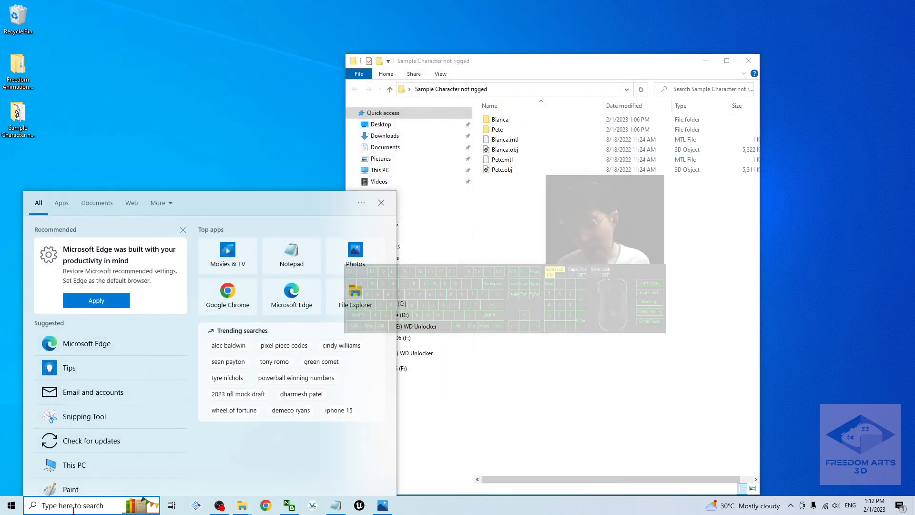
pyautogui.write('accurig')
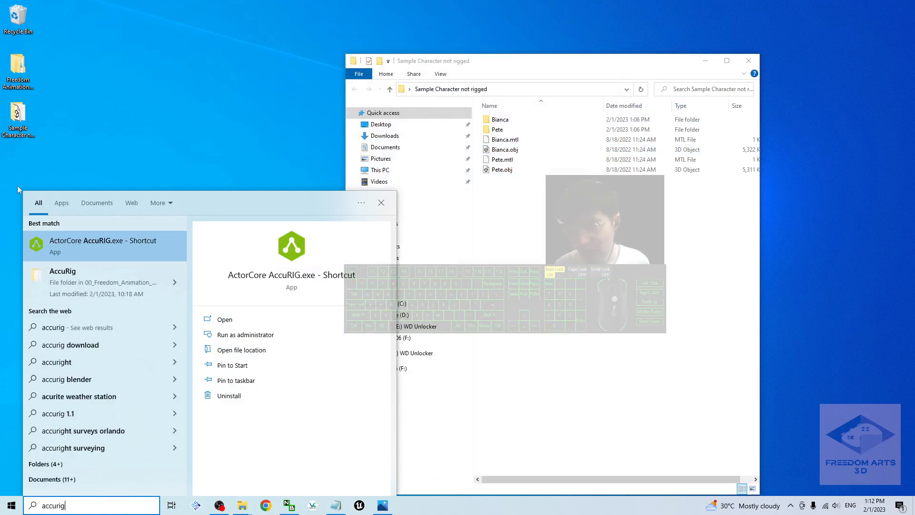
pyautogui.click(50, 253)
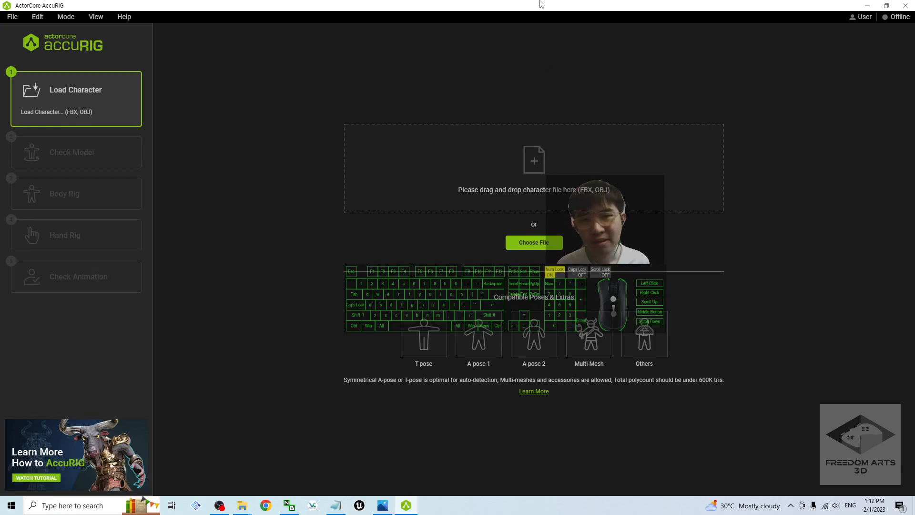
# Arrange AccuRIG beside the sample character folder, load Bianca.obj from it as the character, and maximise AccuRIG.
pyautogui.moveTo(540, 3); pyautogui.dragTo(350, 54)
pyautogui.moveTo(681, 66); pyautogui.dragTo(756, 59)
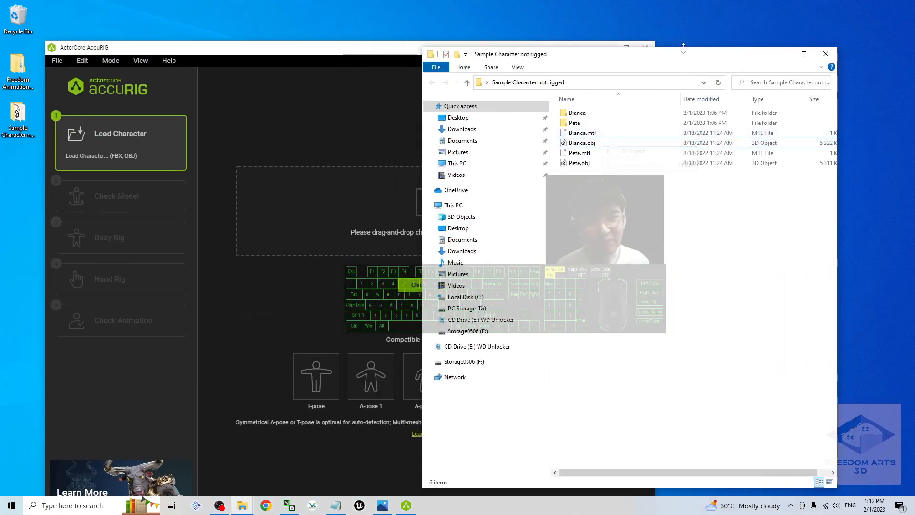
pyautogui.moveTo(685, 53); pyautogui.dragTo(768, 53)
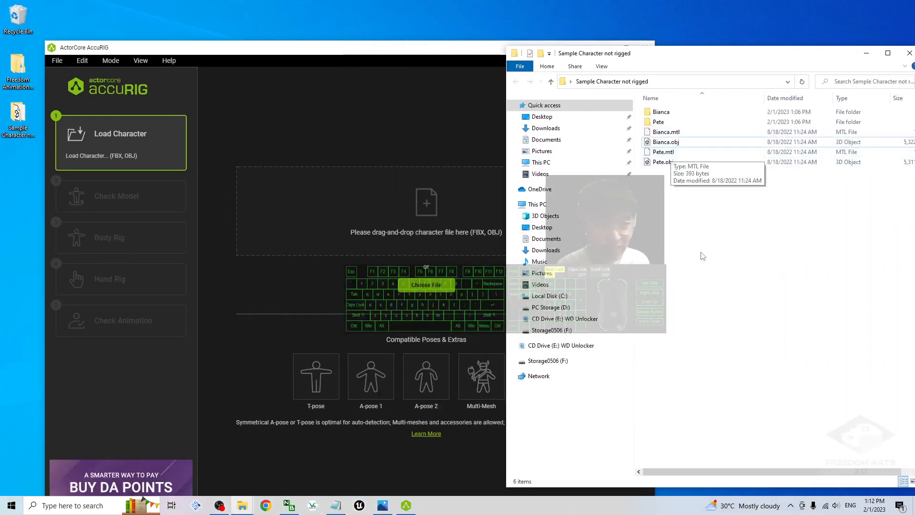
pyautogui.moveTo(664, 146); pyautogui.dragTo(406, 213)
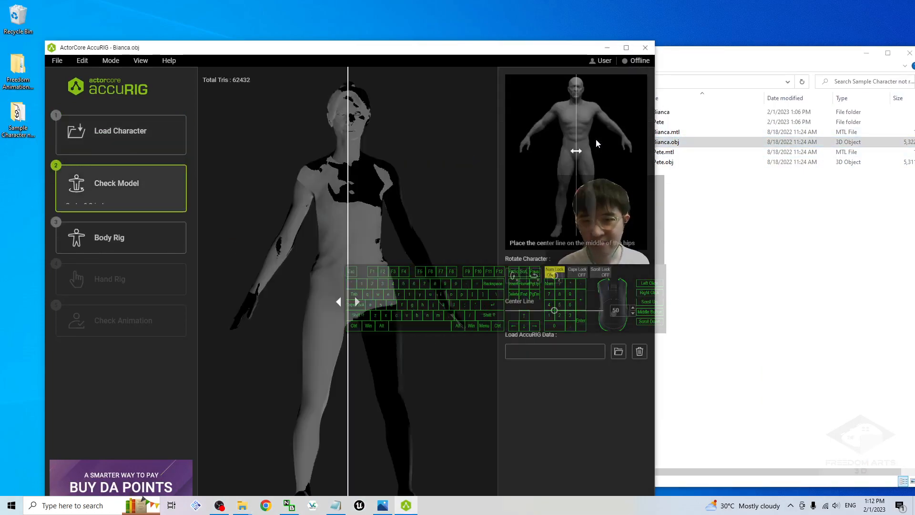
pyautogui.click(626, 47)
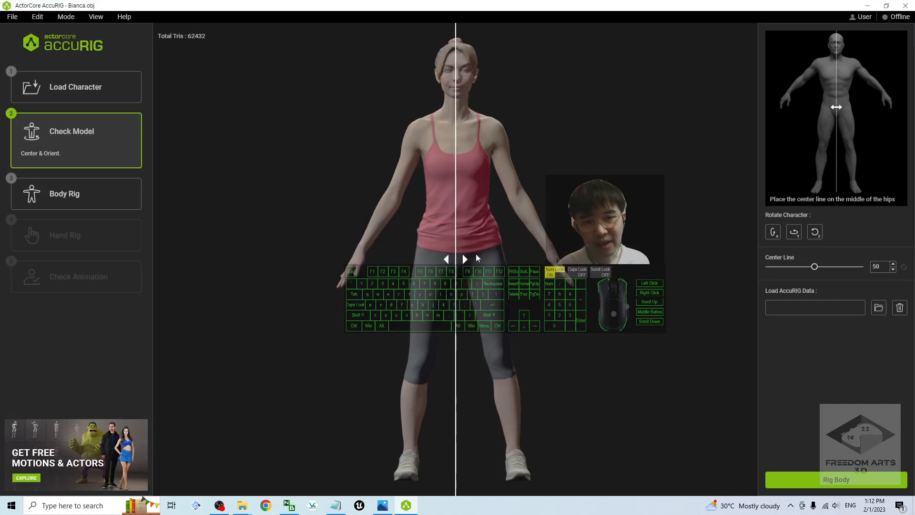
# Shift the character's center line to 50.35 and generate the body rig.
pyautogui.moveTo(465, 259); pyautogui.dragTo(458, 259)
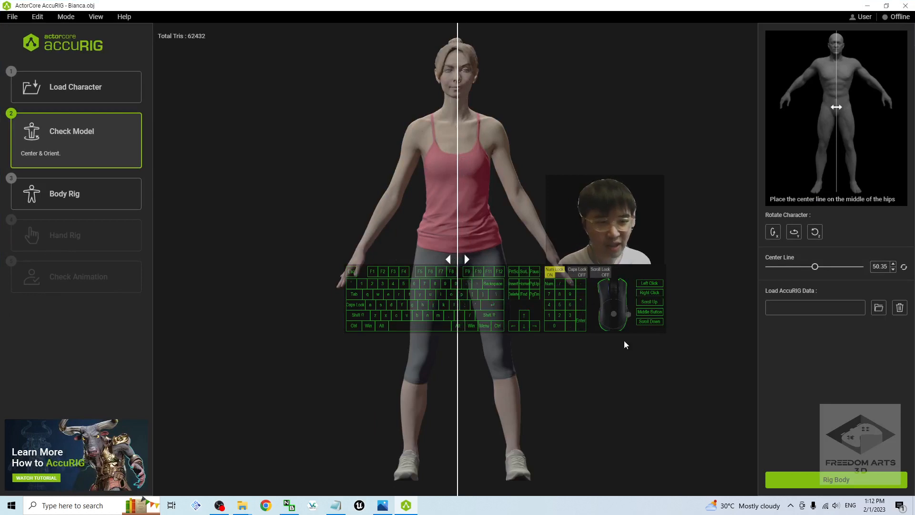
pyautogui.click(818, 481)
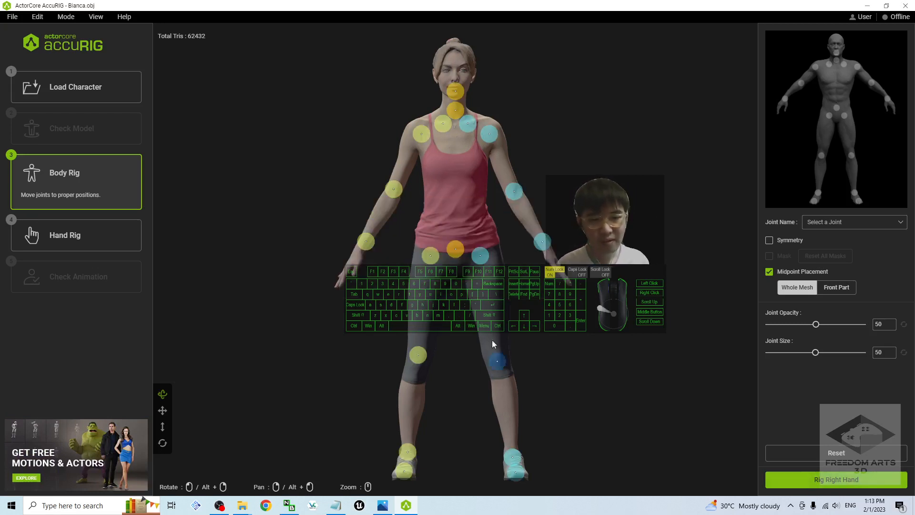
# Generate the right hand's finger rig with 5 fingers and inspect its joint placement from another angle.
pyautogui.click(830, 480)
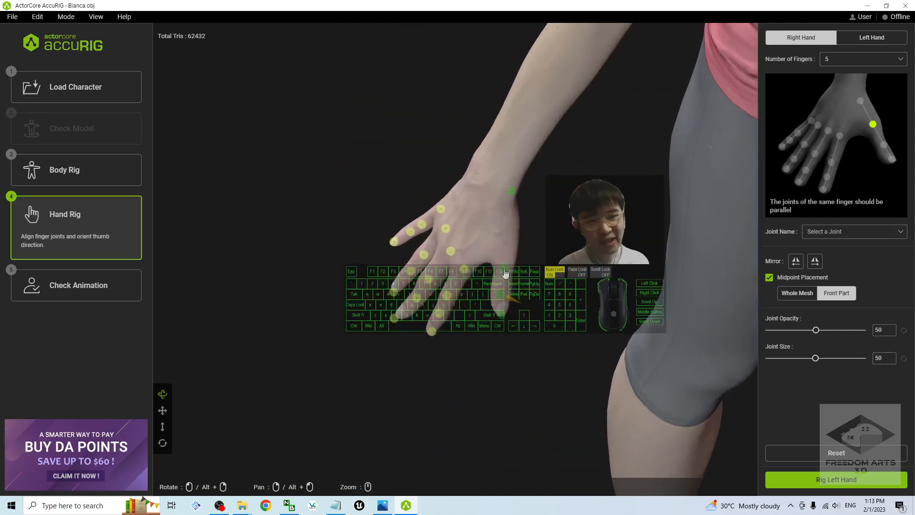
pyautogui.moveTo(565, 401); pyautogui.dragTo(625, 372)
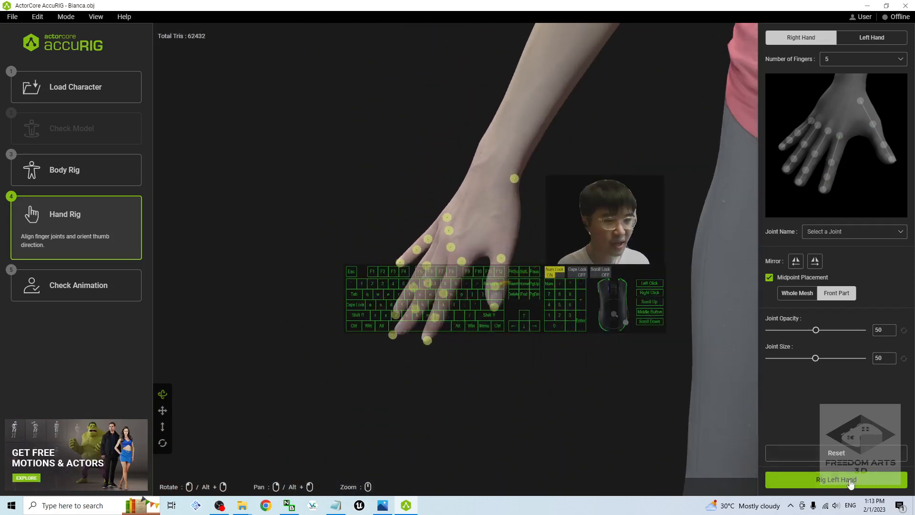
# Generate the left hand's finger rig and finalize the character.
pyautogui.click(837, 479)
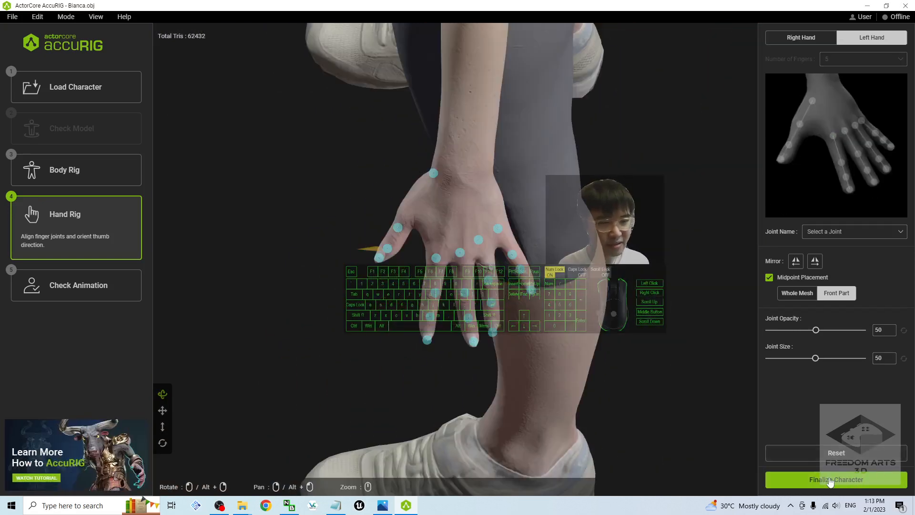
pyautogui.click(887, 479)
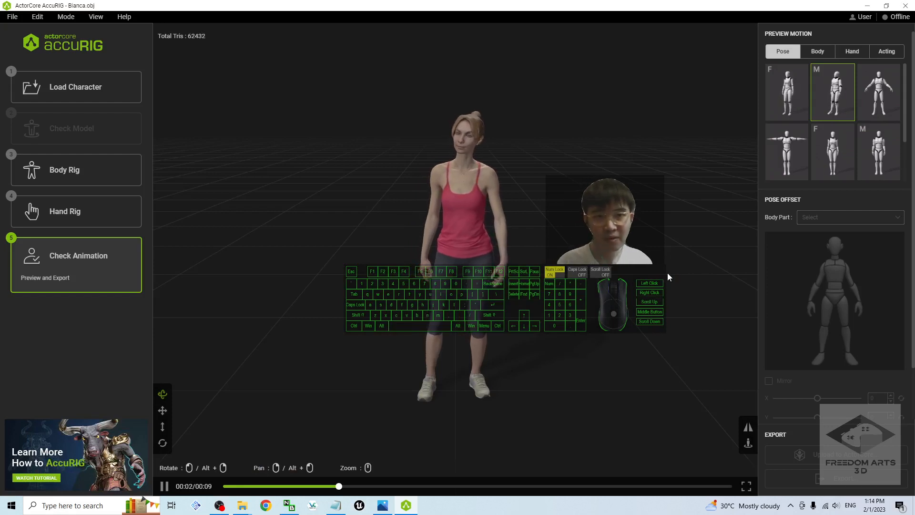
# Preview the rigged character in the T-pose and other poses from several angles, leaving it in the T-pose.
pyautogui.click(790, 146)
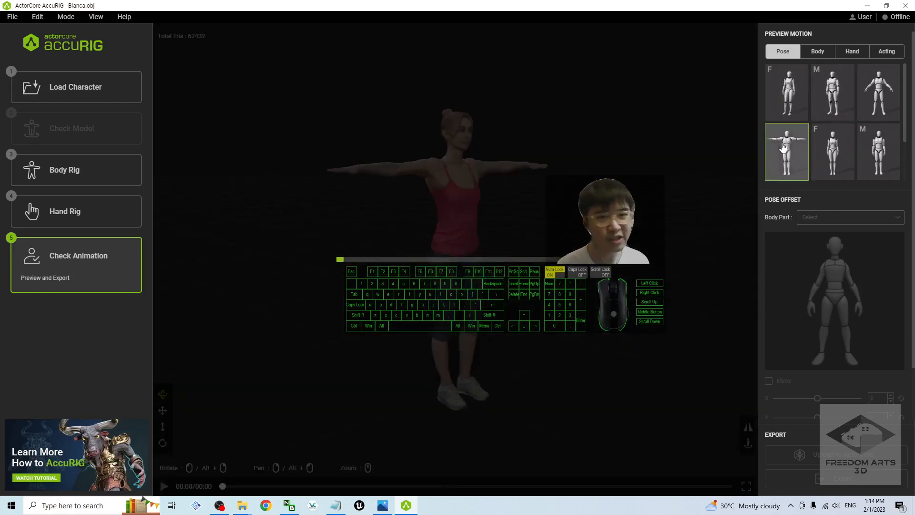
pyautogui.moveTo(520, 243); pyautogui.dragTo(570, 212)
pyautogui.click(833, 152)
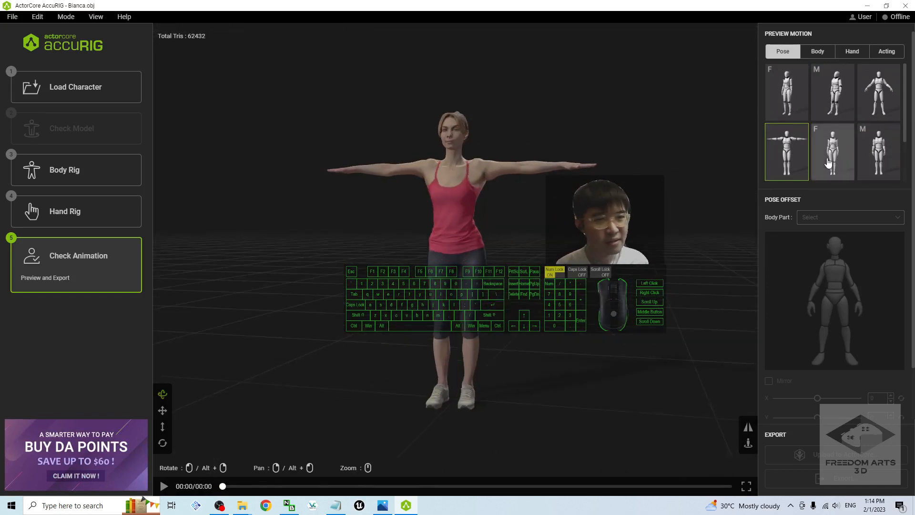
pyautogui.moveTo(566, 251); pyautogui.dragTo(605, 257)
pyautogui.click(880, 107)
pyautogui.click(796, 147)
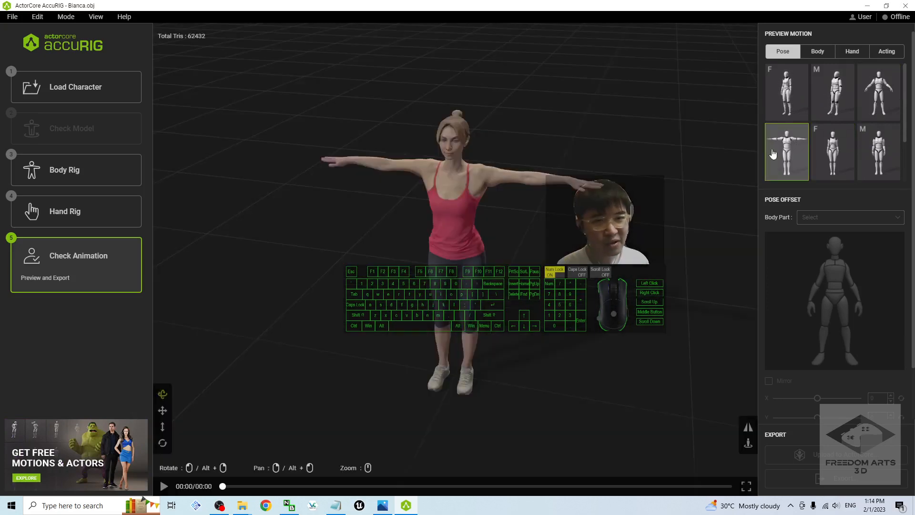
# Shrink AccuRIG to a window and start an FBX export for Unreal with Original max texture size and Embed Texture enabled.
pyautogui.moveTo(446, 5); pyautogui.dragTo(518, 37)
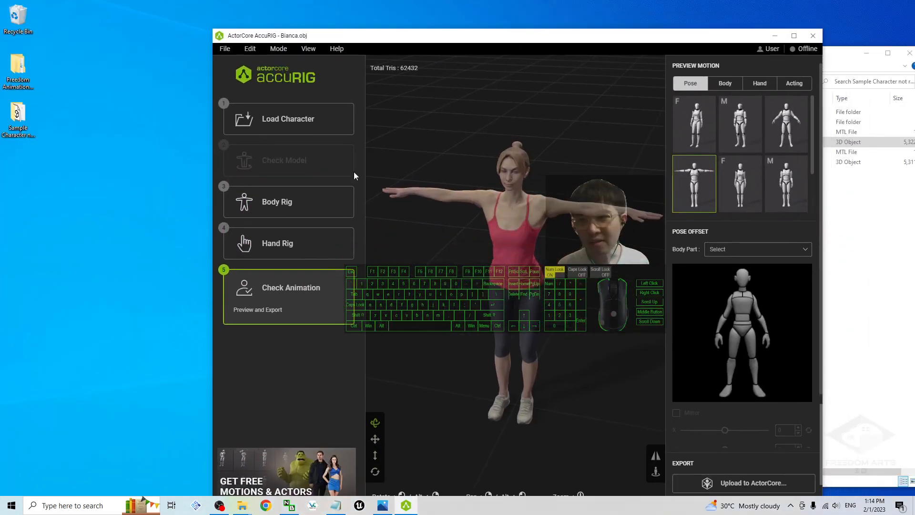
pyautogui.click(224, 49)
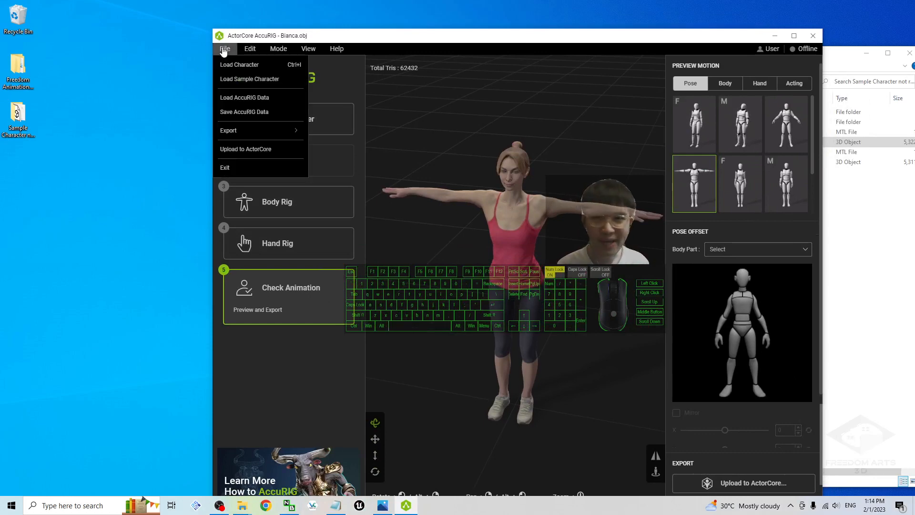
pyautogui.click(496, 126)
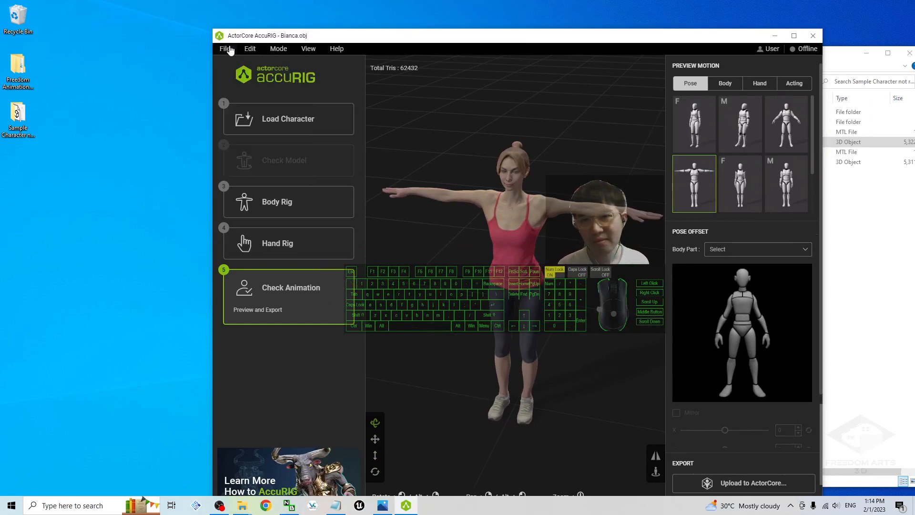
pyautogui.click(225, 49)
pyautogui.moveTo(248, 131)
pyautogui.click(357, 133)
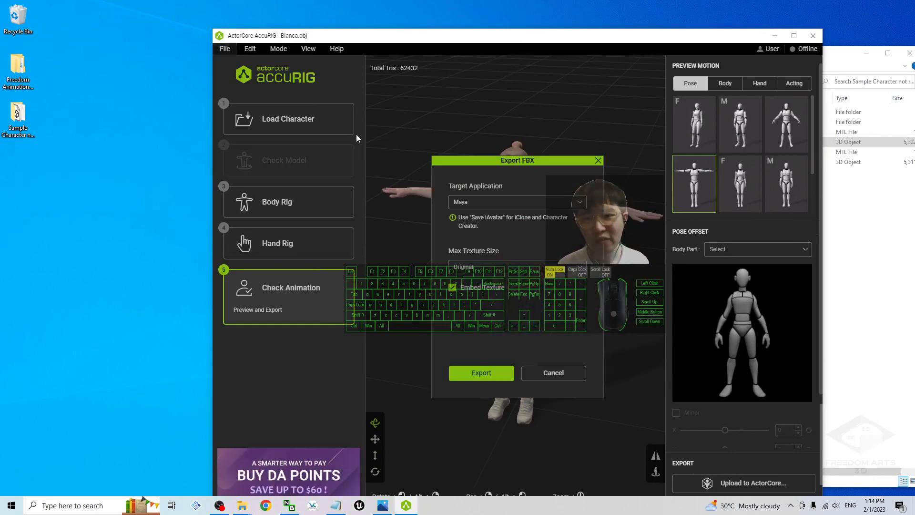
pyautogui.click(522, 203)
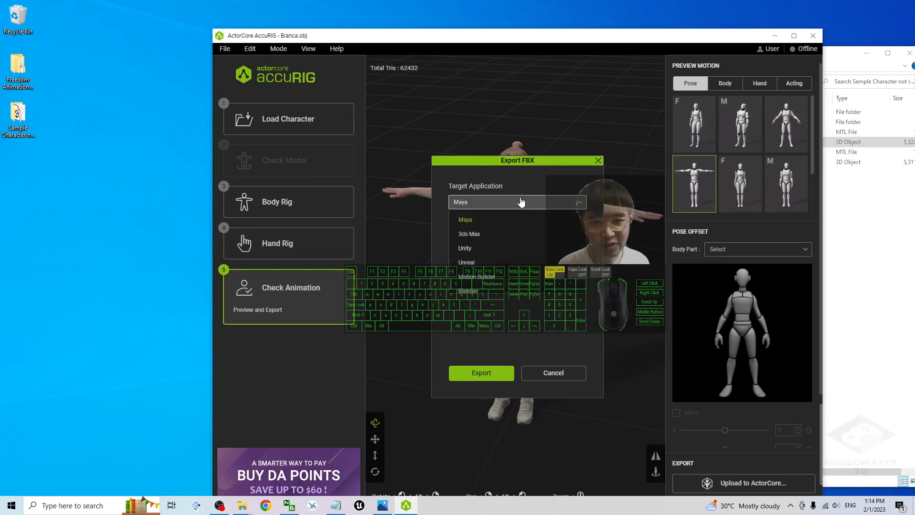
pyautogui.click(469, 230)
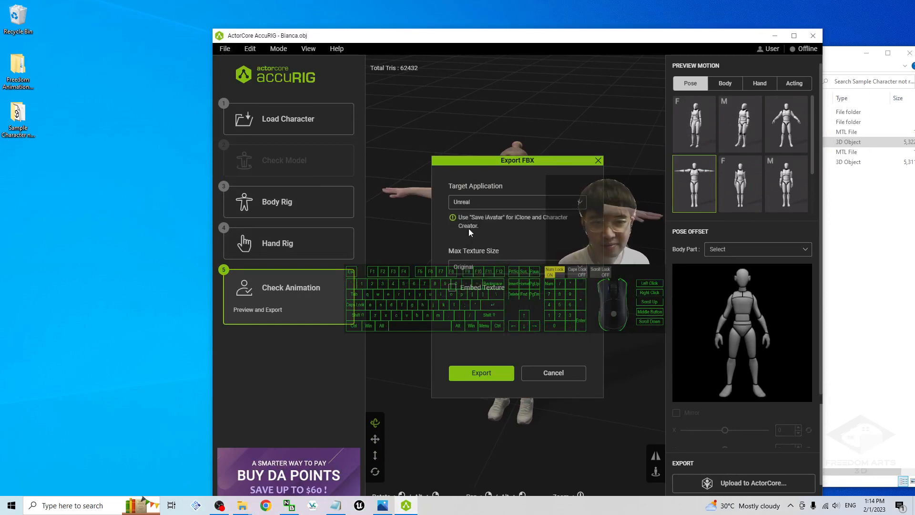
pyautogui.click(520, 266)
pyautogui.click(476, 263)
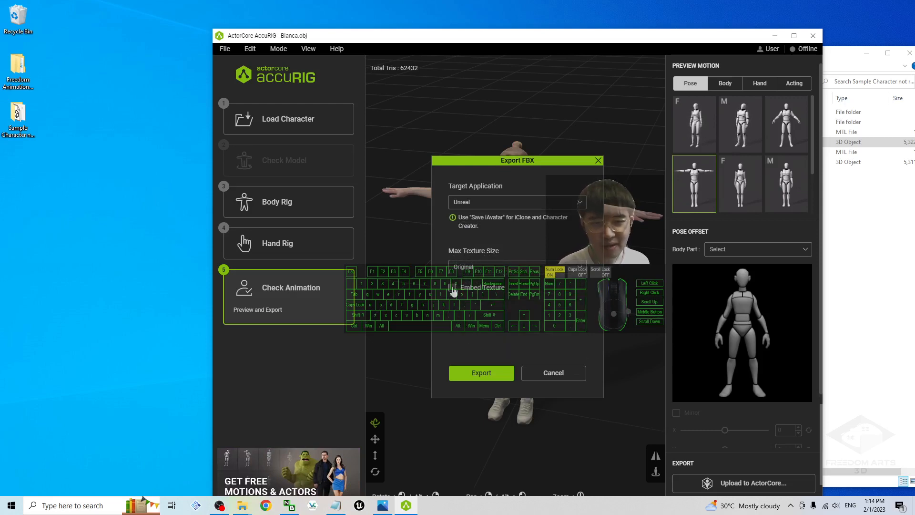
pyautogui.click(485, 379)
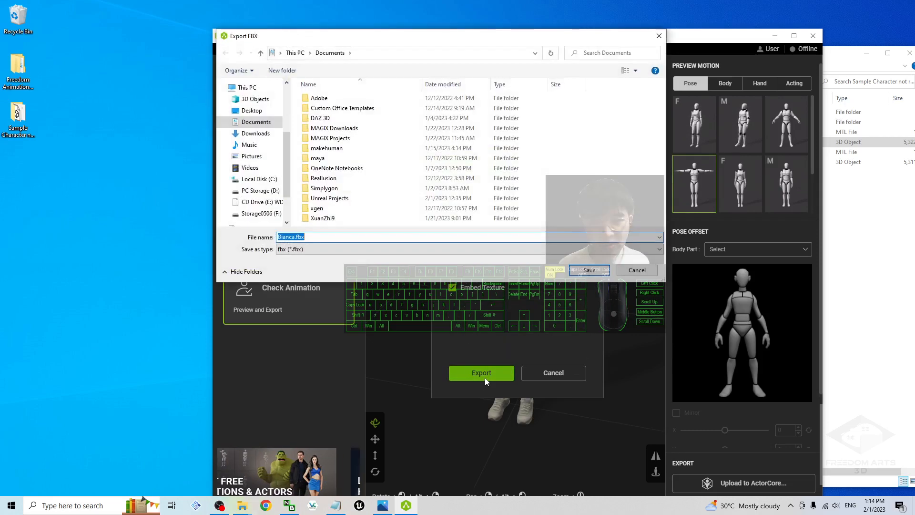
# Create a folder named "01 - from AccuRIG" on the Desktop and open it as the export location.
pyautogui.click(252, 112)
pyautogui.rightClick(415, 175)
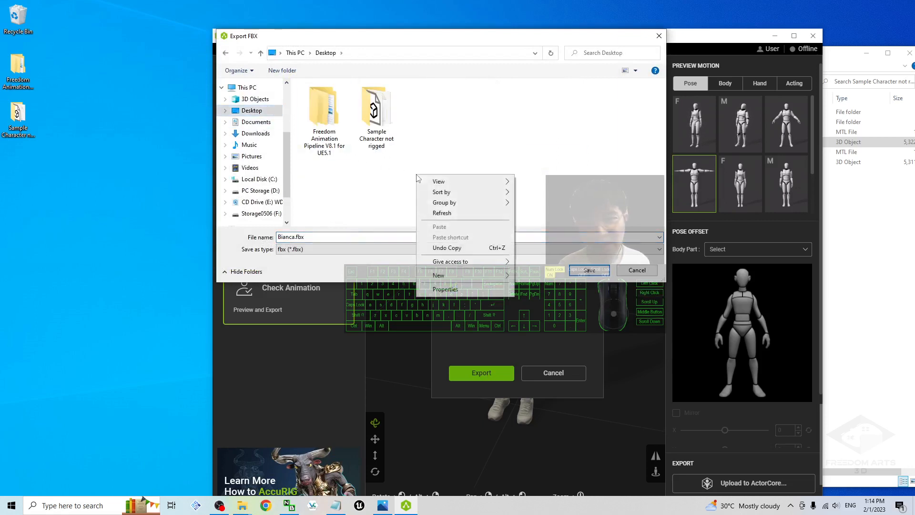
pyautogui.moveTo(458, 276)
pyautogui.click(548, 279)
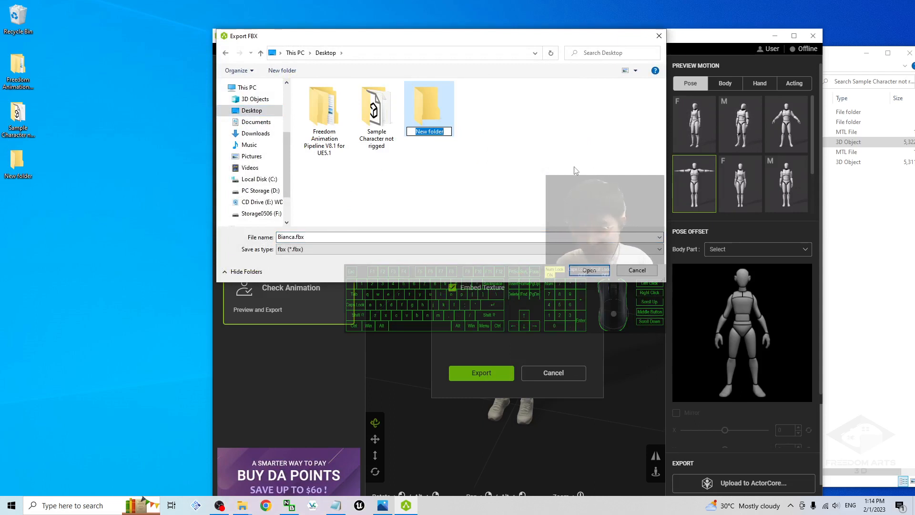
pyautogui.write('01 - from ')
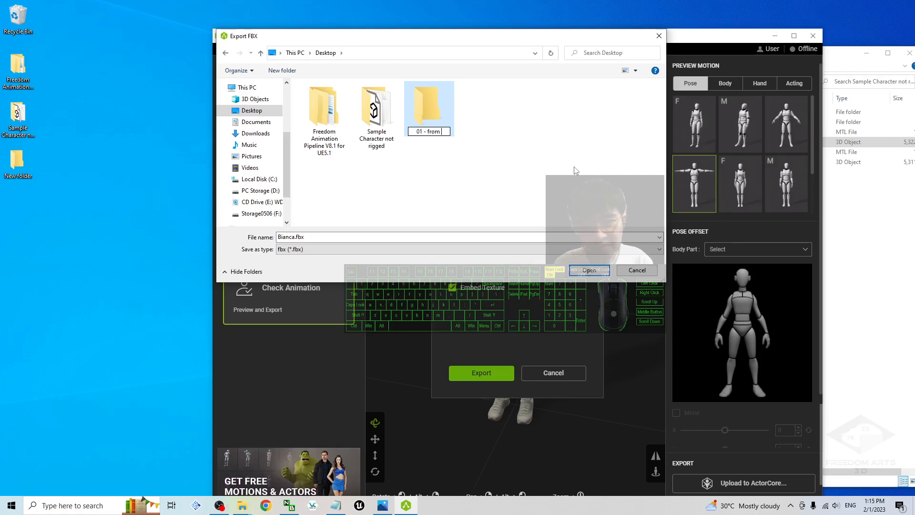
pyautogui.write('Acc')
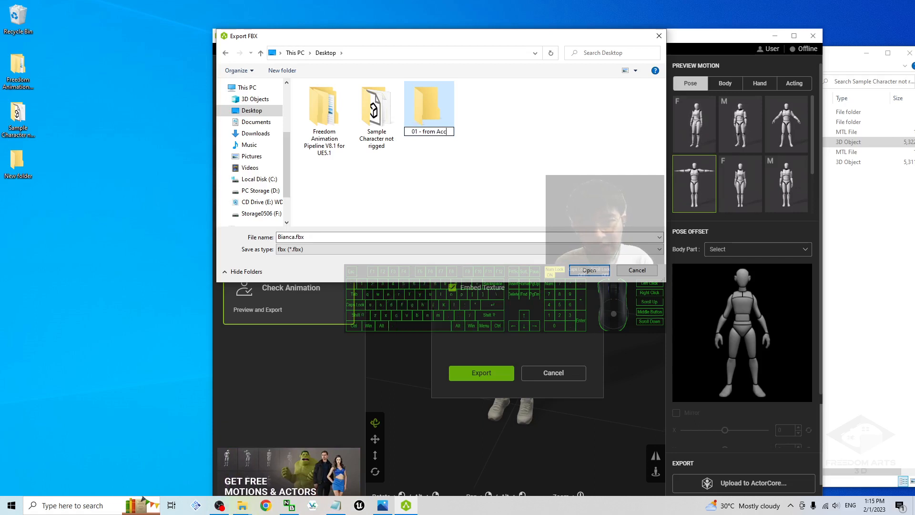
pyautogui.write('uRIG')
pyautogui.press('Return')
pyautogui.press('Return')
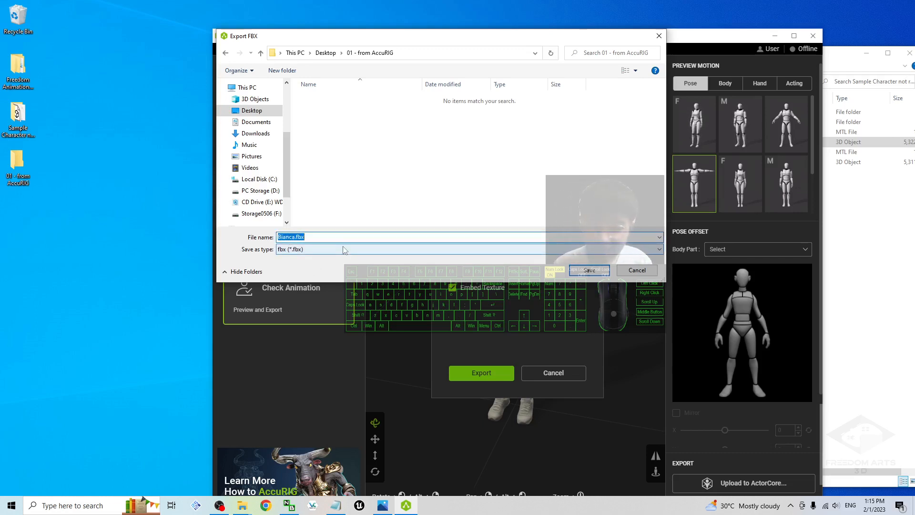
# Name the export file AccurigFemale02 and save it as FBX.
pyautogui.write('Accurig')
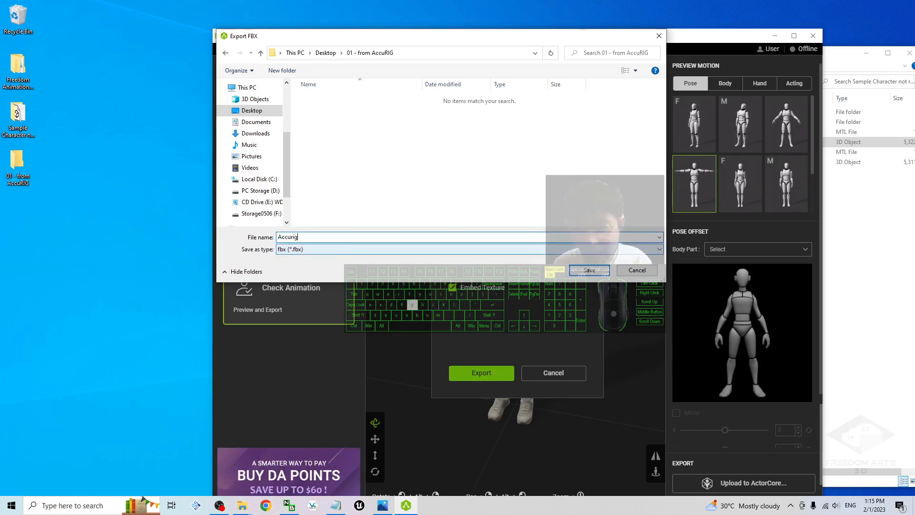
pyautogui.write('Femal')
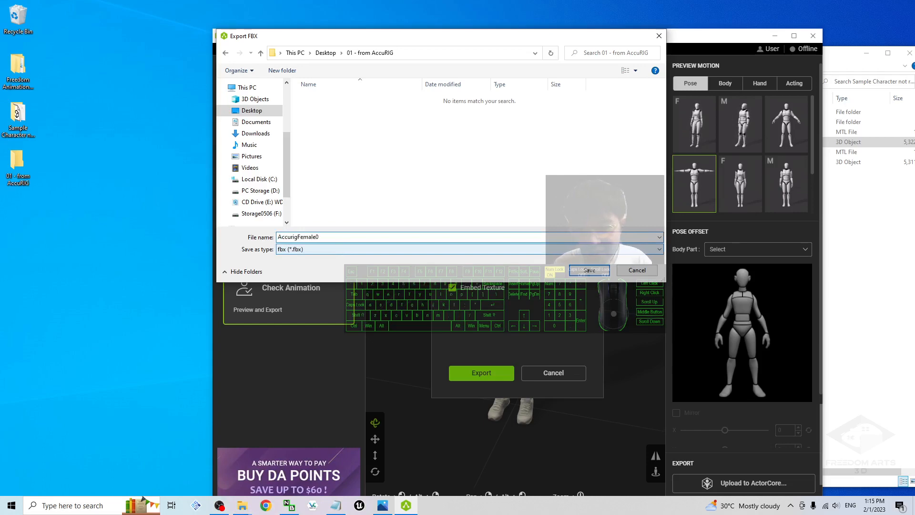
pyautogui.write('e02')
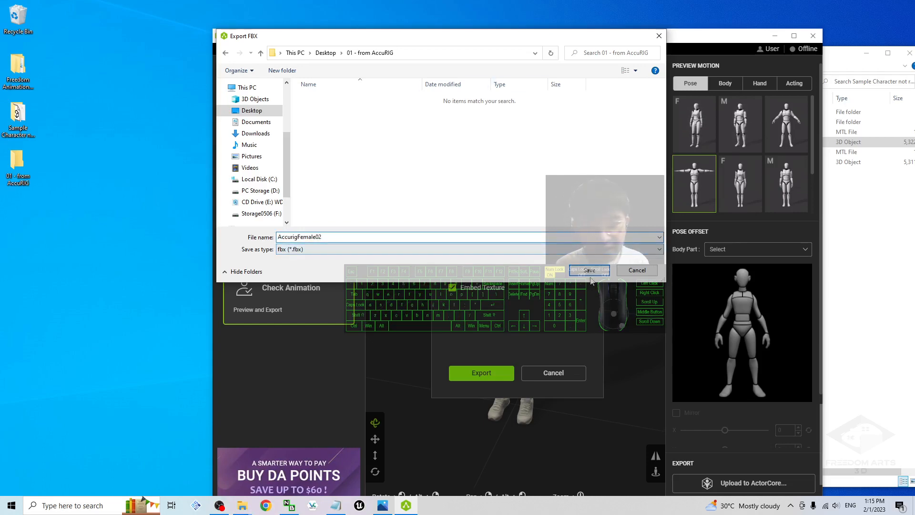
pyautogui.click(591, 271)
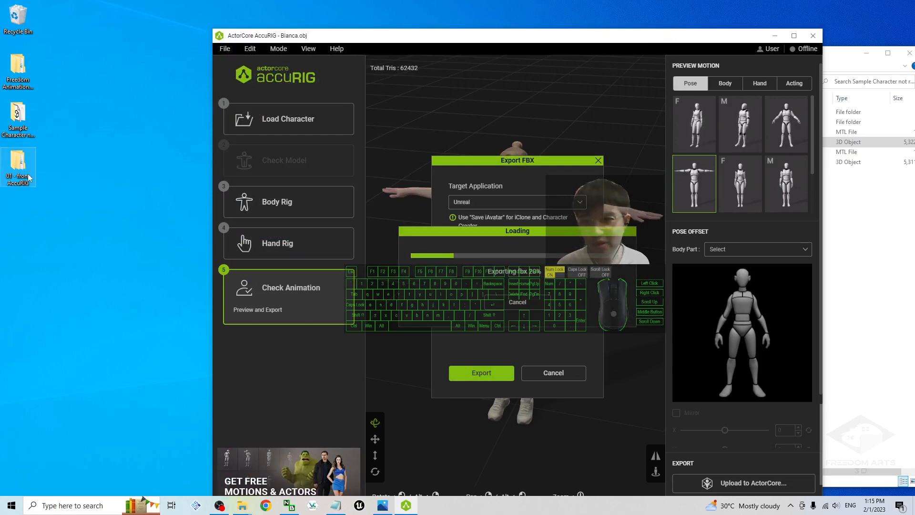
# Open the "01 - from AccuRIG" desktop folder to check the exported files, and minimise AccuRIG.
pyautogui.click(20, 170)
pyautogui.doubleClick(20, 170)
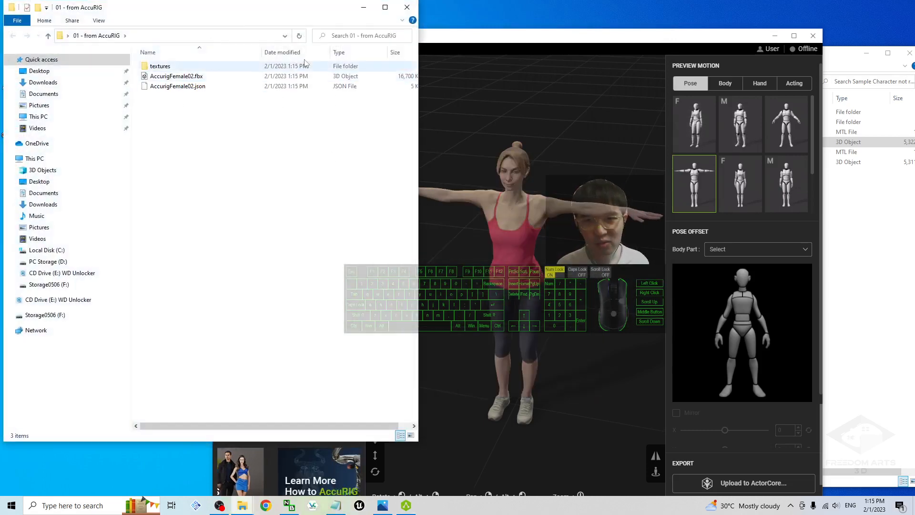
pyautogui.click(179, 79)
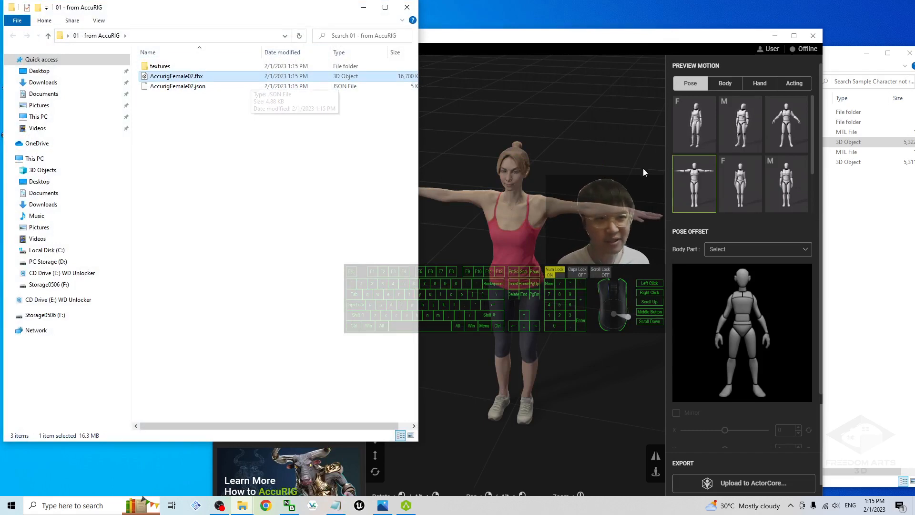
pyautogui.click(724, 62)
pyautogui.click(776, 35)
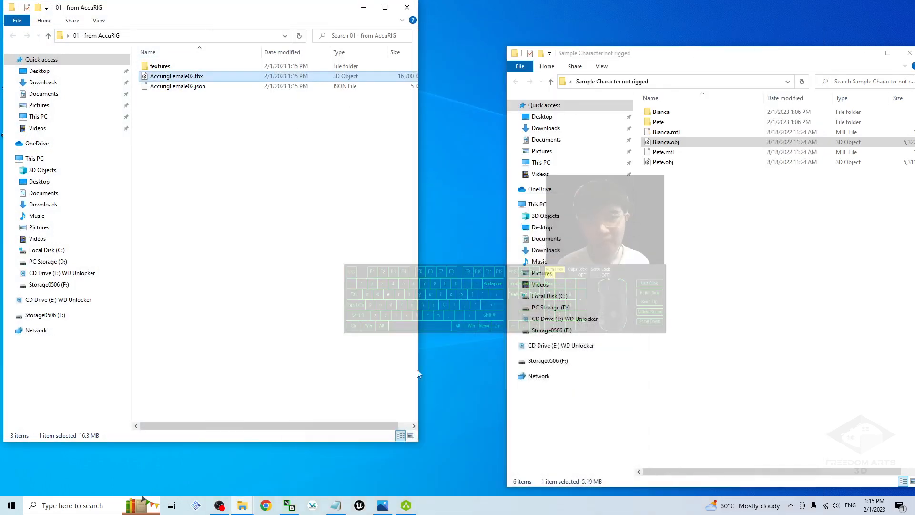
pyautogui.moveTo(213, 15); pyautogui.dragTo(273, 37)
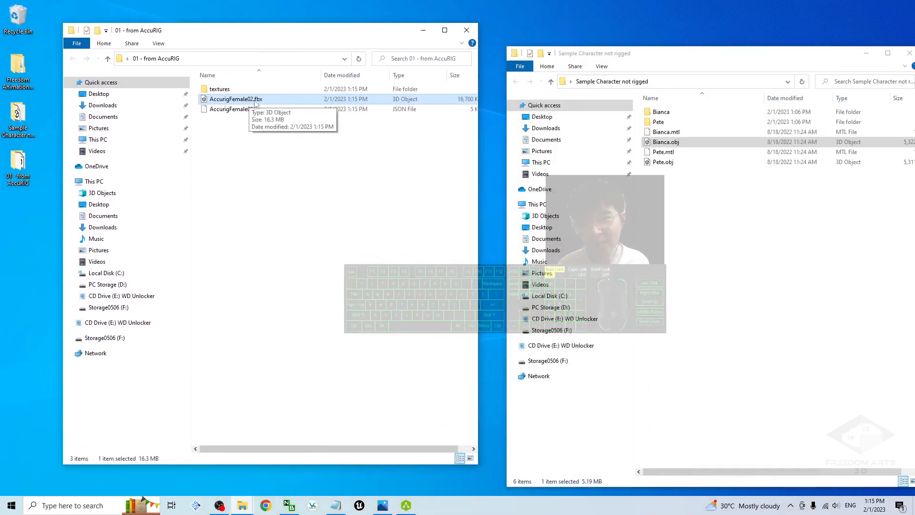
pyautogui.click(308, 152)
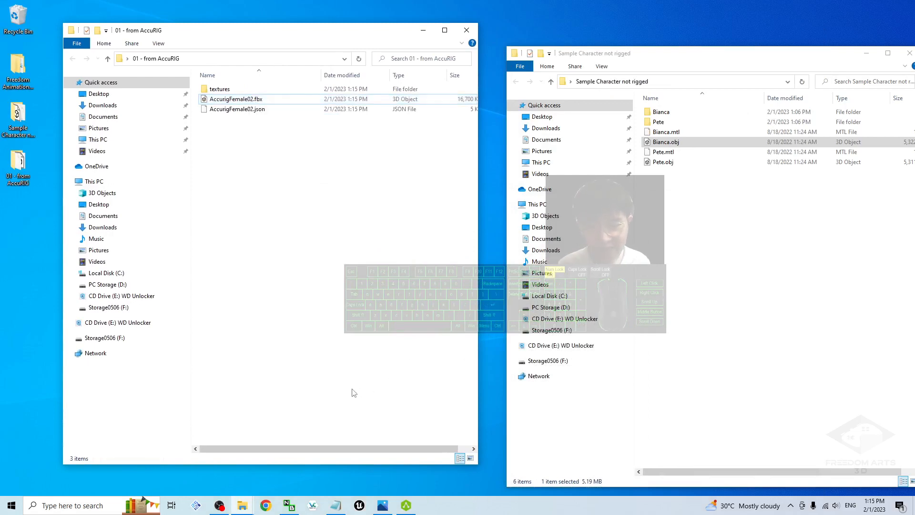
# View the cover.jpg overview image in the photo viewer and minimise it.
pyautogui.click(382, 506)
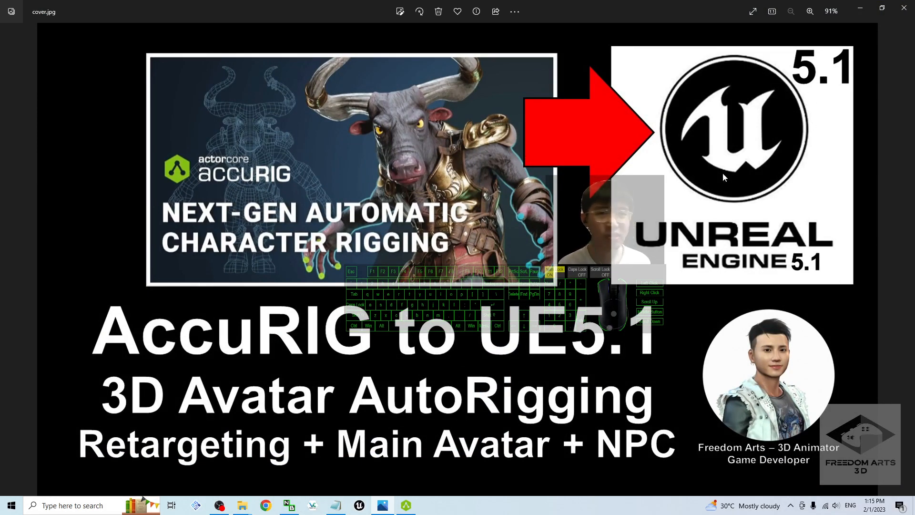
pyautogui.click(861, 9)
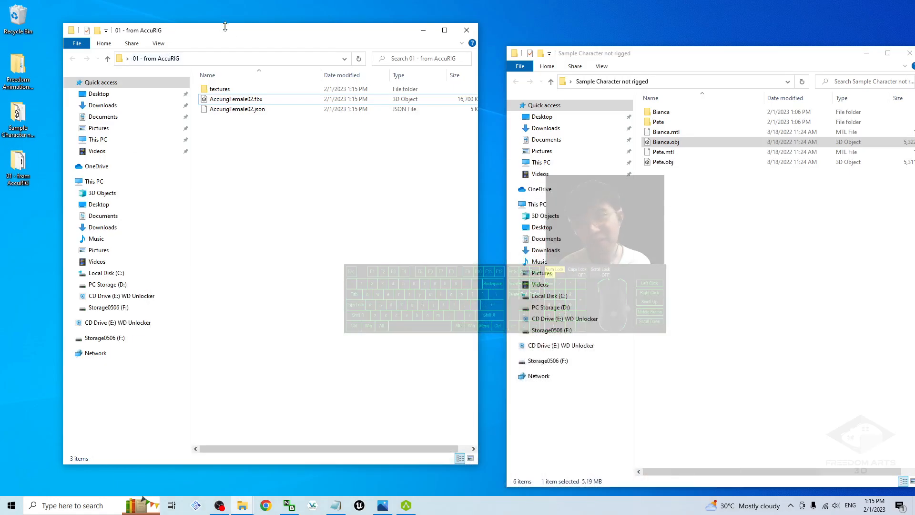
# Look inside the Content folder of Freedom Animation Pipeline V8.1 for UE5.1, close it, and minimise the remaining folder windows.
pyautogui.click(12, 79)
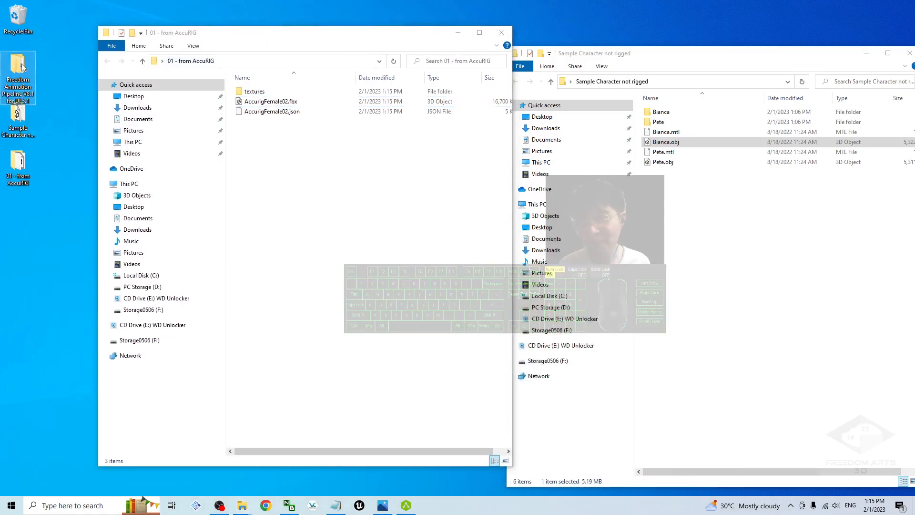
pyautogui.click(29, 61)
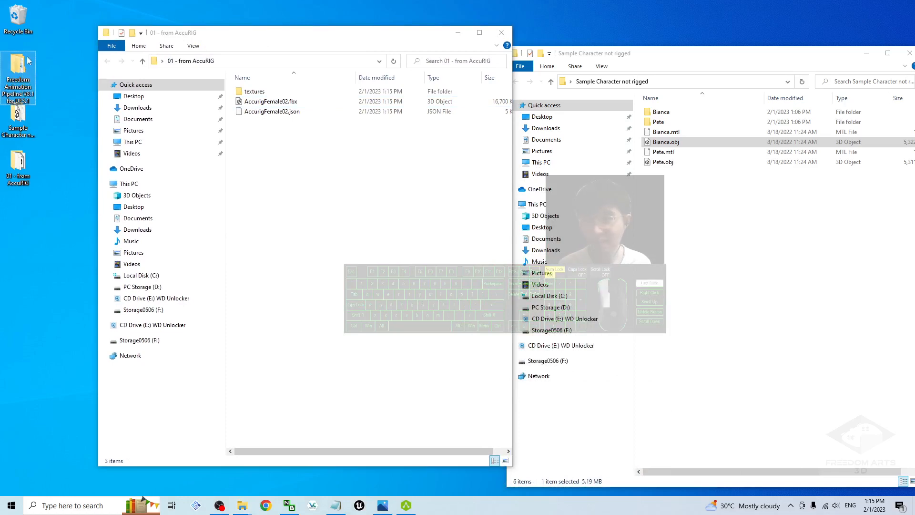
pyautogui.doubleClick(18, 59)
pyautogui.doubleClick(267, 103)
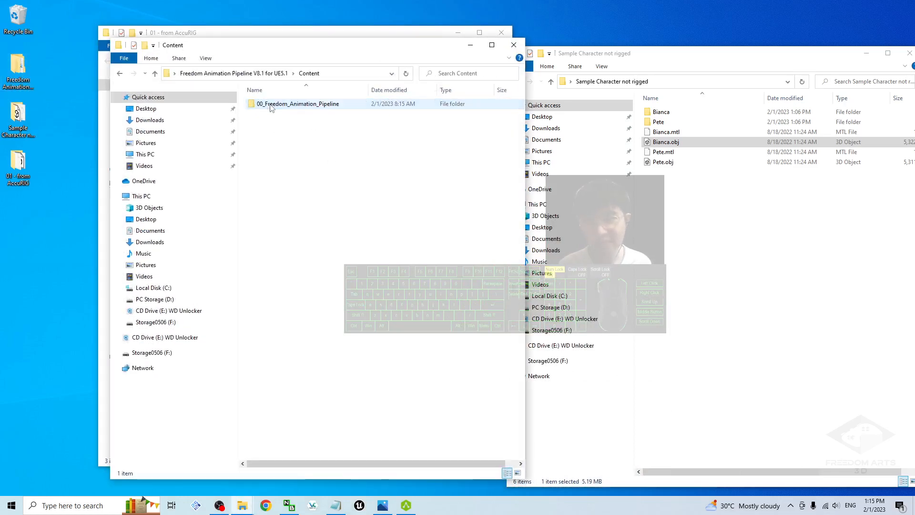
pyautogui.click(514, 45)
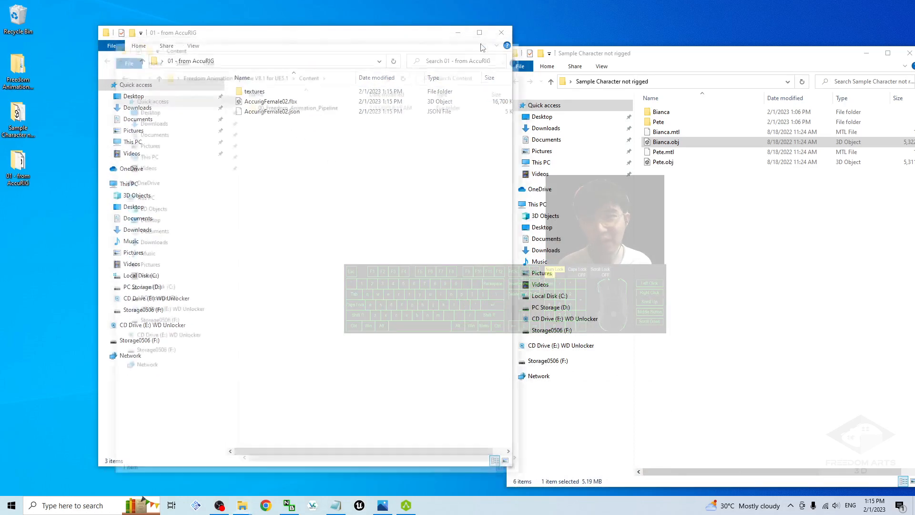
pyautogui.click(461, 33)
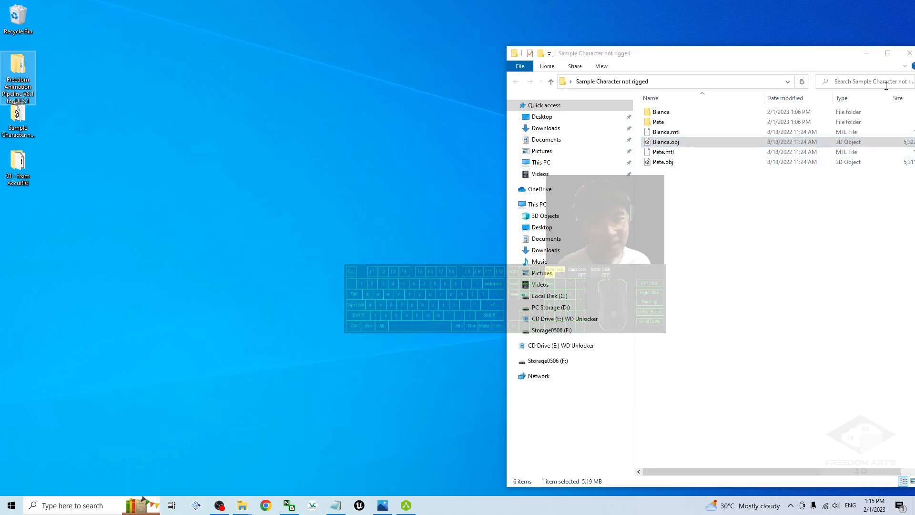
pyautogui.click(867, 53)
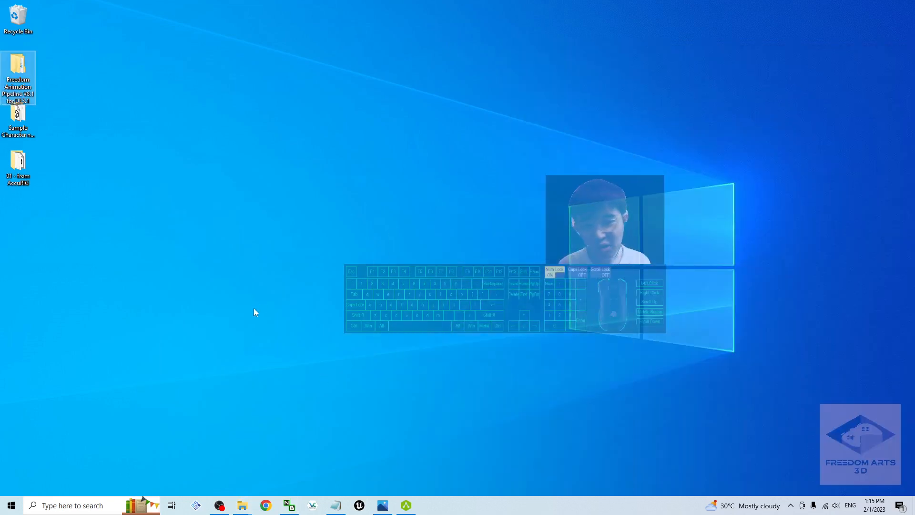
# Launch Unreal Editor 5.1 and create a Games project named MyProject18 from the Third Person template, declining the graphics driver download both times.
pyautogui.click(358, 509)
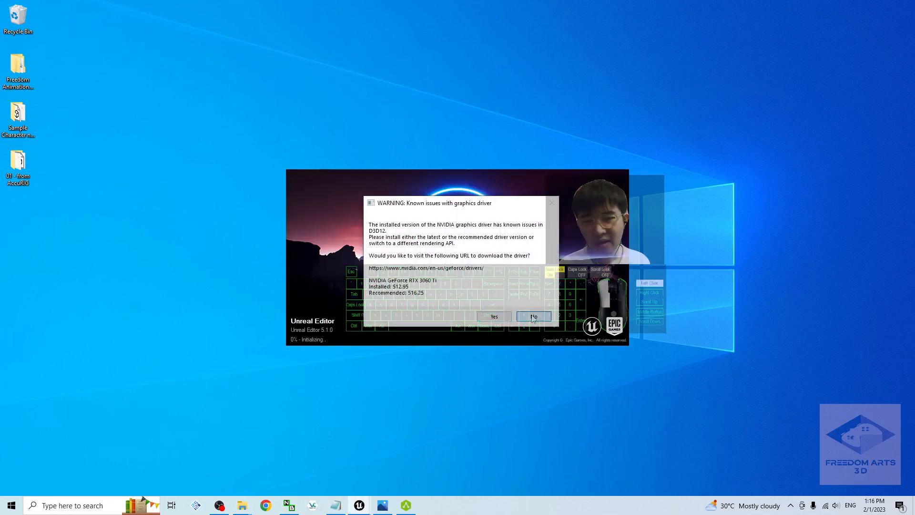
pyautogui.click(522, 316)
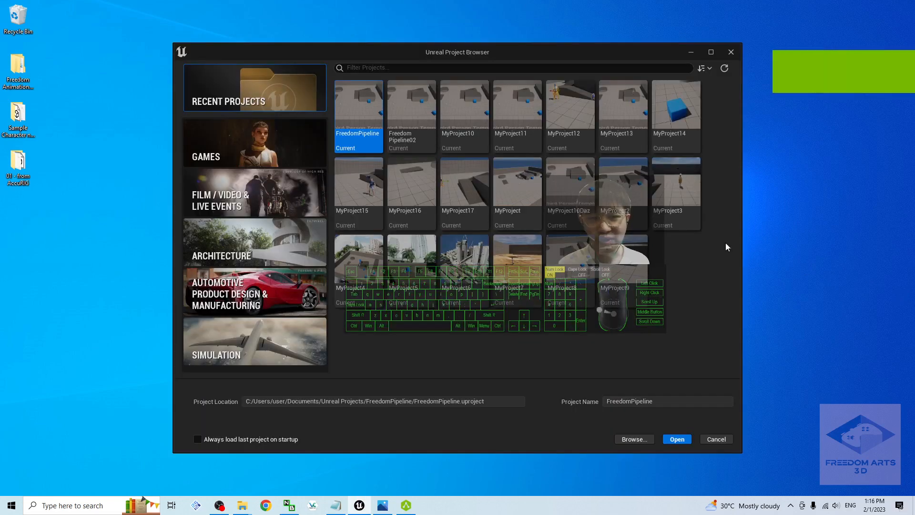
pyautogui.click(223, 164)
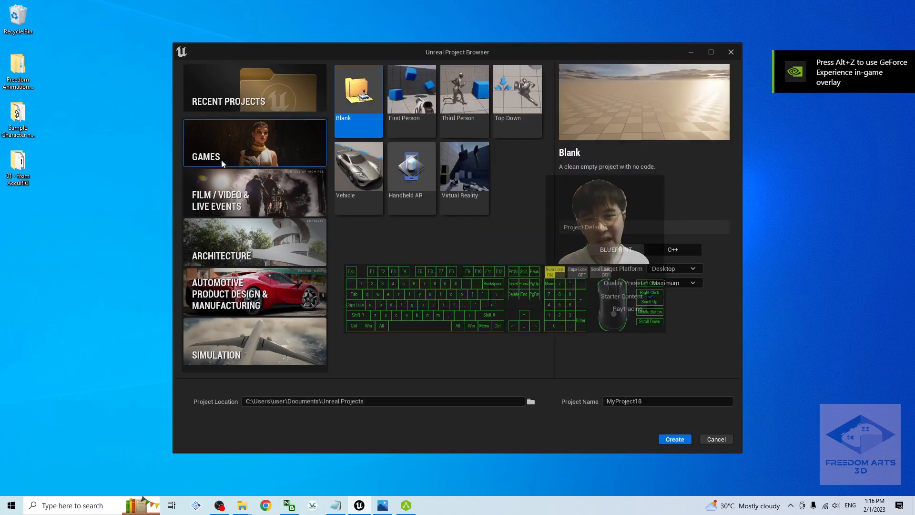
pyautogui.click(450, 98)
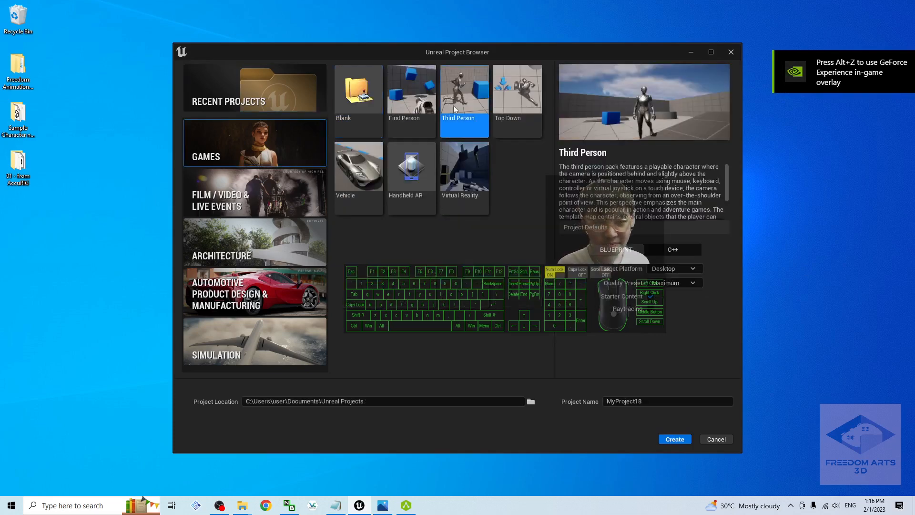
pyautogui.click(655, 400)
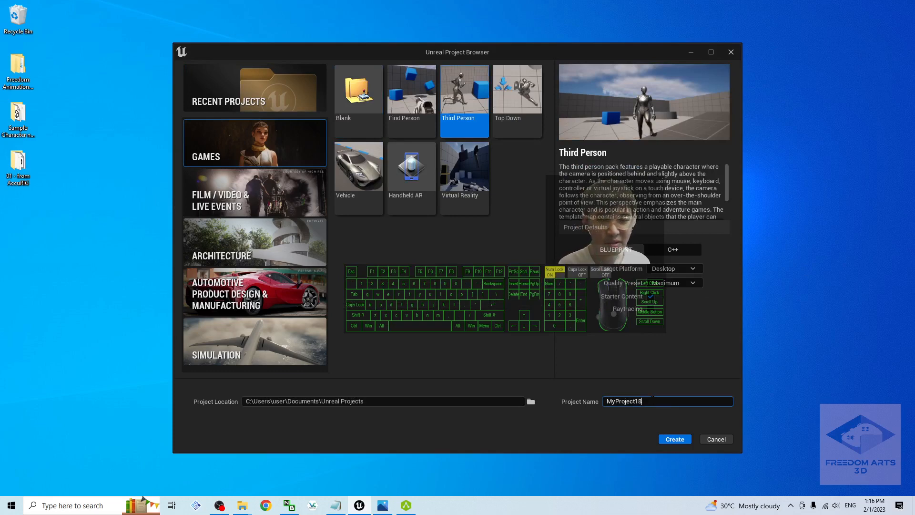
pyautogui.click(667, 439)
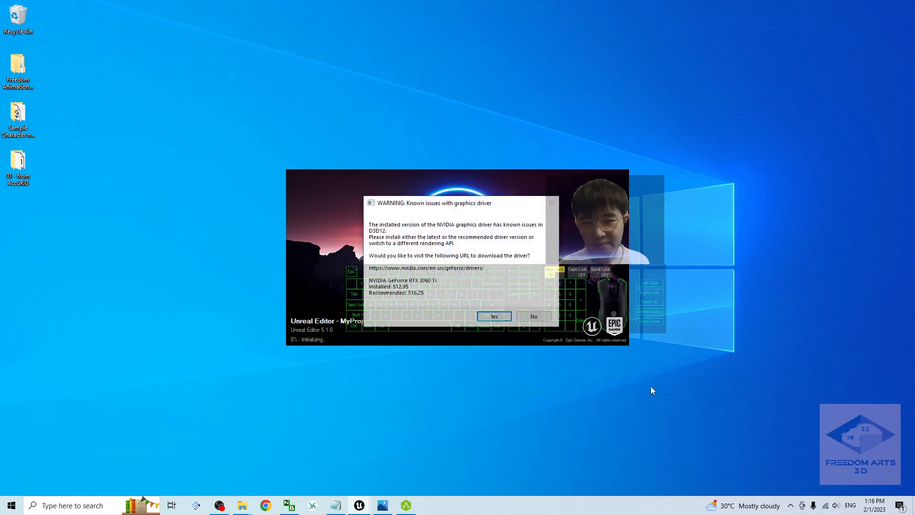
pyautogui.click(535, 320)
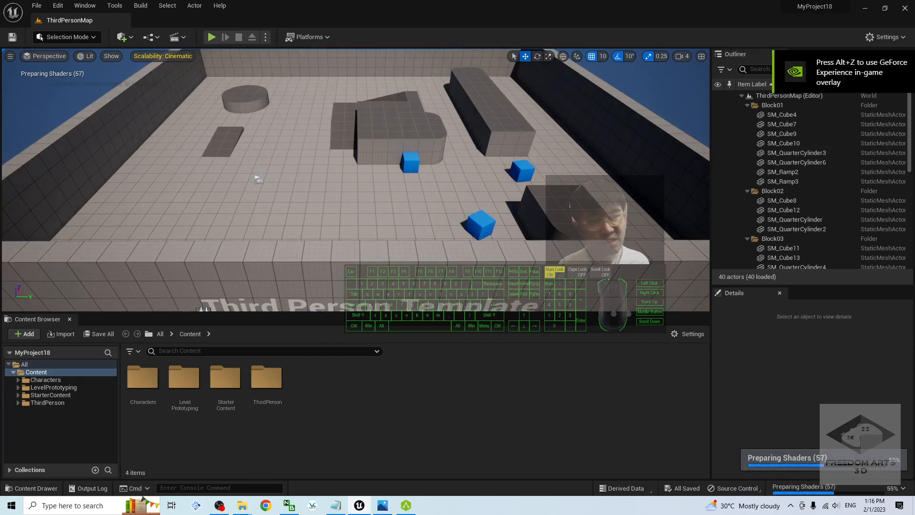
# Play-test the ThirdPersonMap level by running and jumping around with the default mannequin, and stop the session.
pyautogui.click(212, 37)
pyautogui.press('w')
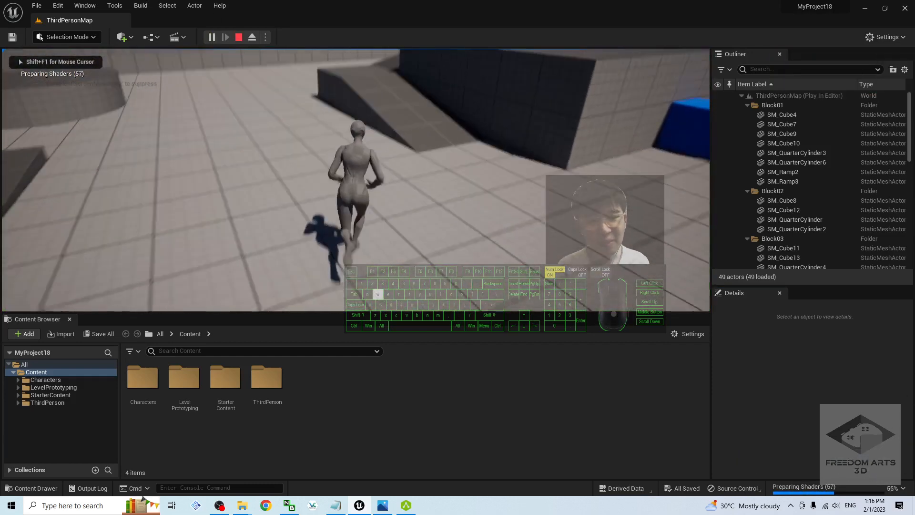
pyautogui.press('d')
pyautogui.press('s')
pyautogui.press('space')
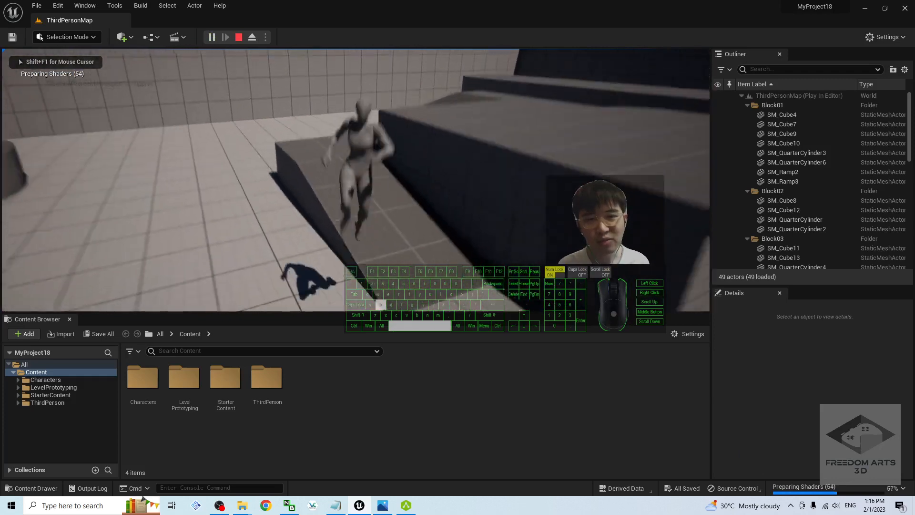
pyautogui.press('a')
pyautogui.press('d')
pyautogui.press('w')
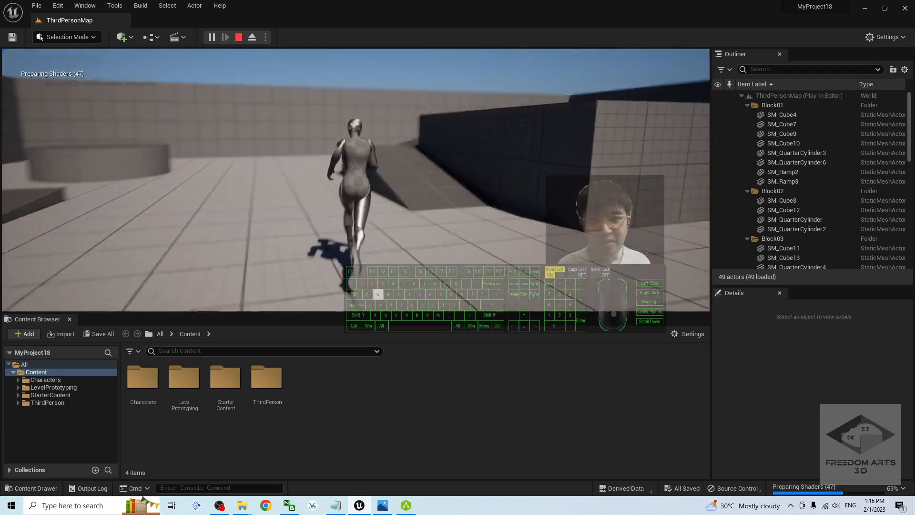
pyautogui.press('space')
pyautogui.press('d')
pyautogui.press('s')
pyautogui.press('space')
pyautogui.press('a')
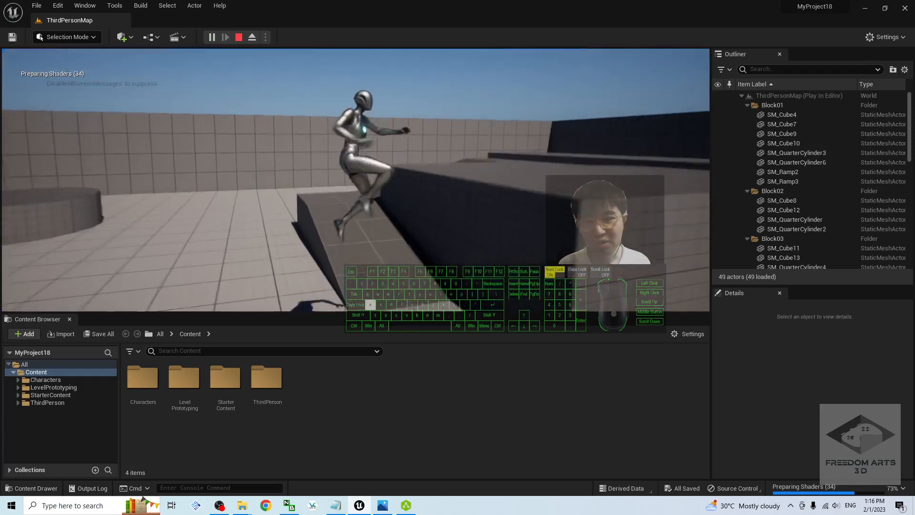
pyautogui.press('w')
pyautogui.press('s')
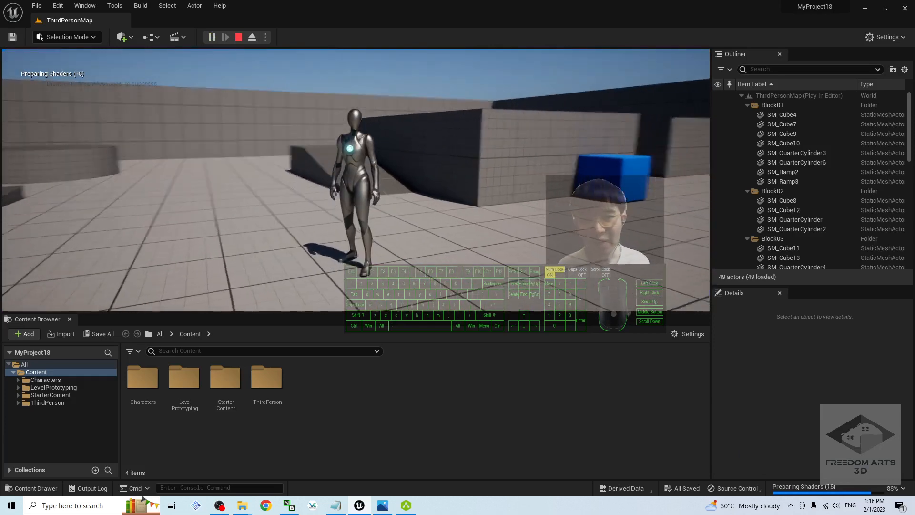
pyautogui.press('w')
pyautogui.press('s')
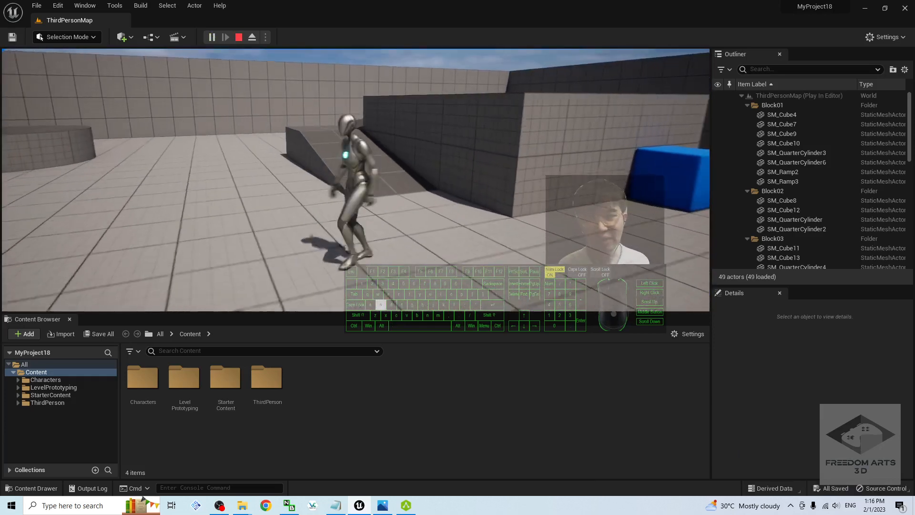
pyautogui.press('w')
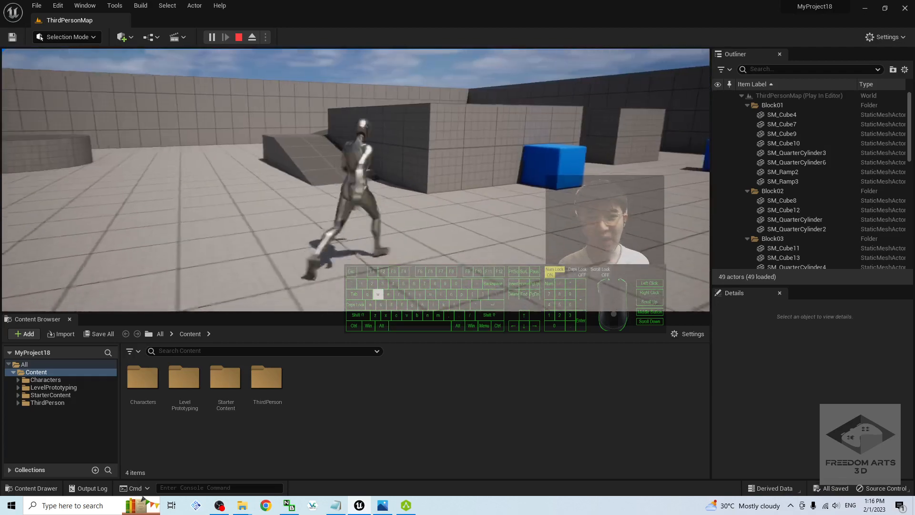
pyautogui.press('space')
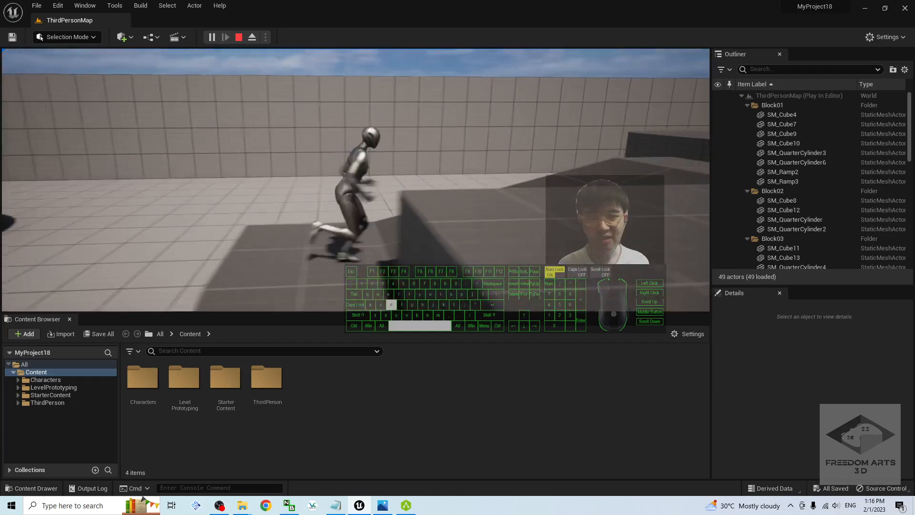
pyautogui.press('Escape')
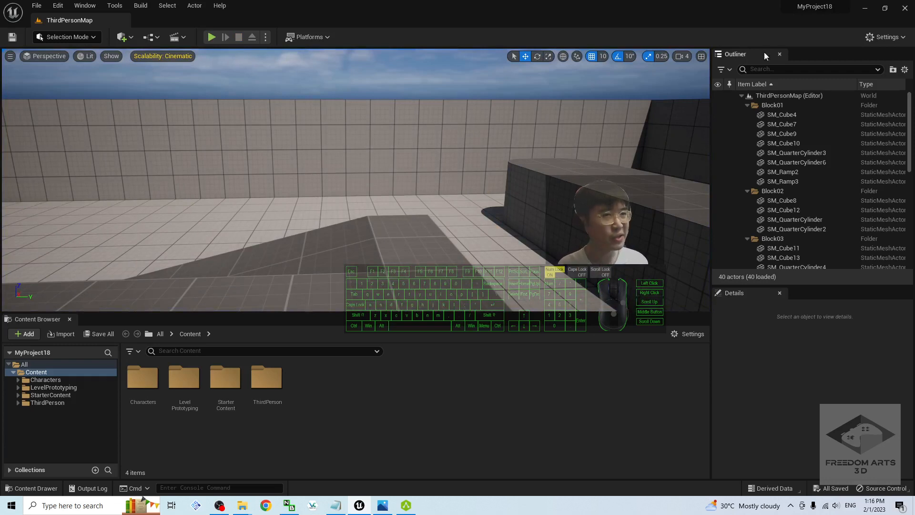
# Minimise the editor, open MyProject18's Content folder under Documents > Unreal Projects, and move its window aside.
pyautogui.moveTo(805, 11)
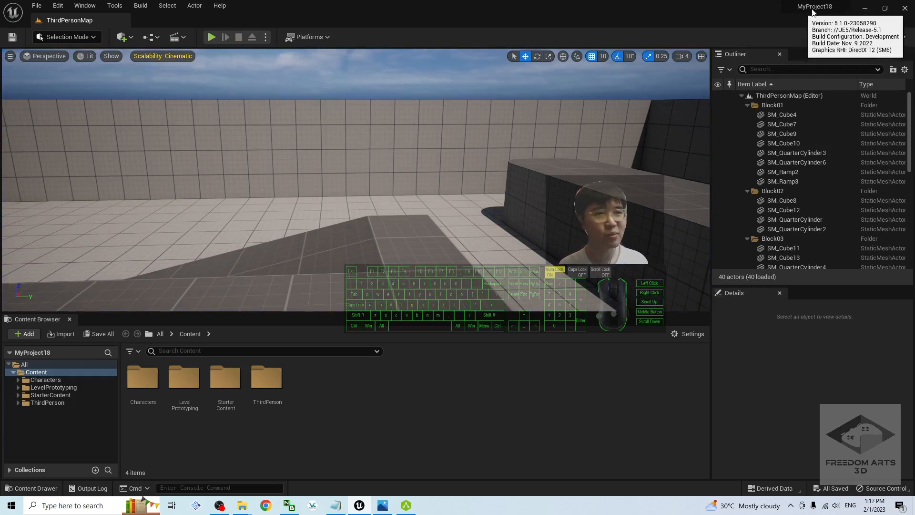
pyautogui.click(867, 10)
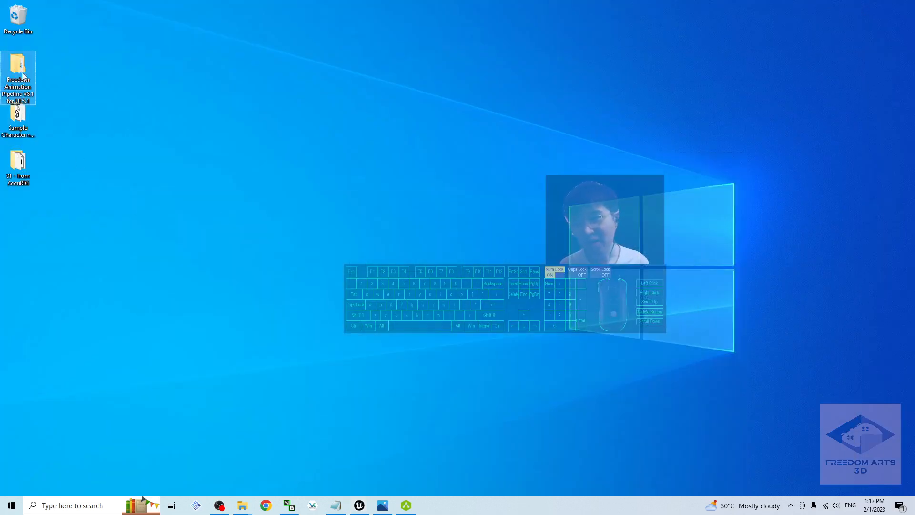
pyautogui.rightClick(244, 508)
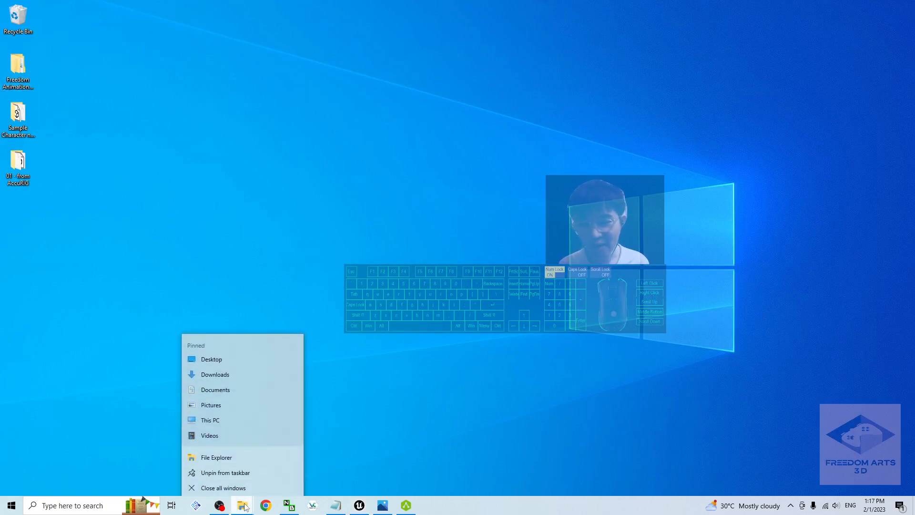
pyautogui.click(211, 387)
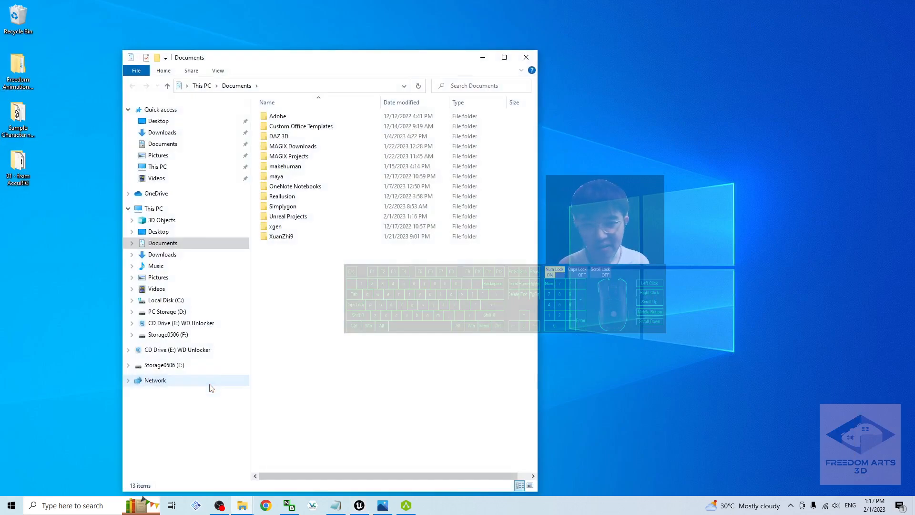
pyautogui.doubleClick(297, 217)
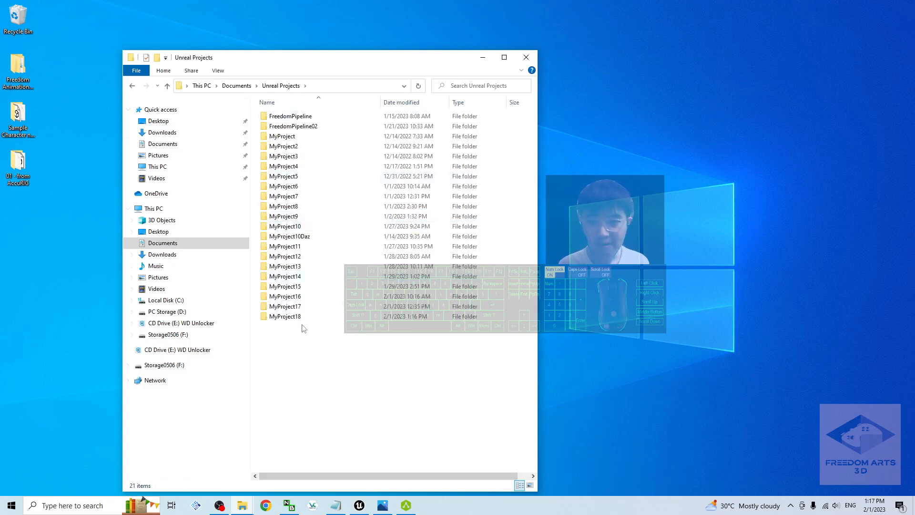
pyautogui.click(289, 318)
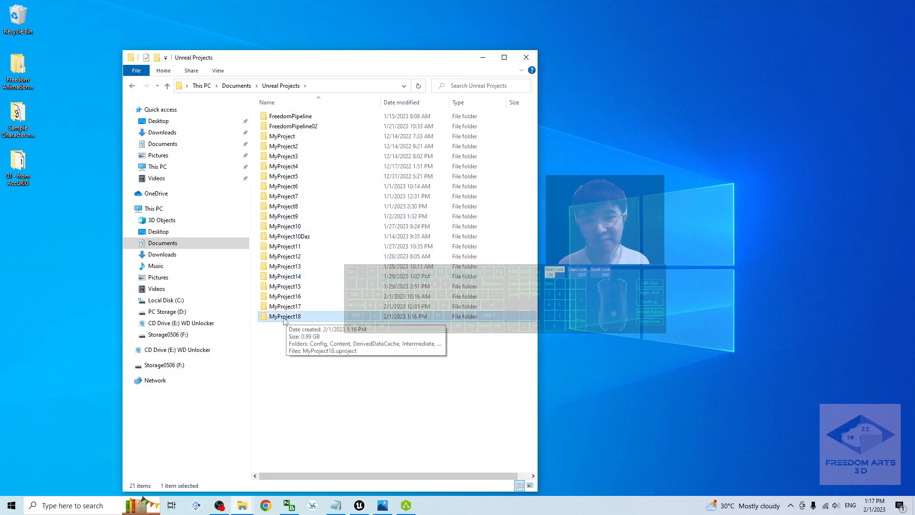
pyautogui.doubleClick(285, 317)
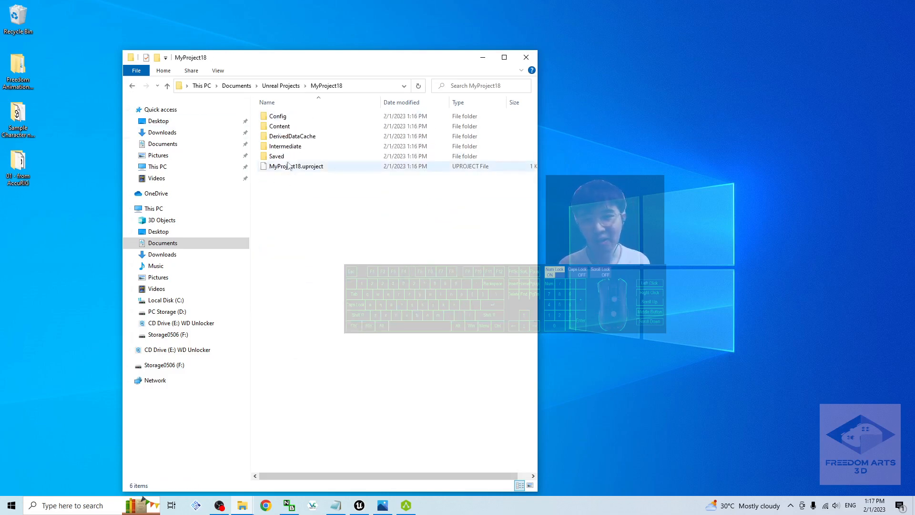
pyautogui.doubleClick(279, 126)
pyautogui.moveTo(324, 56); pyautogui.dragTo(558, 26)
# Copy 00_Freedom_Animation_Pipeline from the Content folder of Freedom Animation Pipeline V8.1 for UE5.1 into MyProject18's Content folder, and close both folder windows.
pyautogui.doubleClick(15, 64)
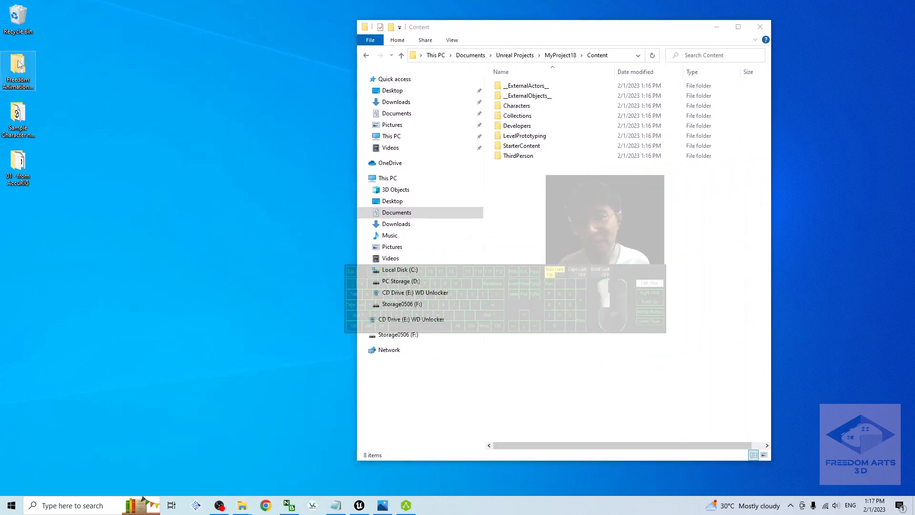
pyautogui.moveTo(564, 47); pyautogui.dragTo(217, 83)
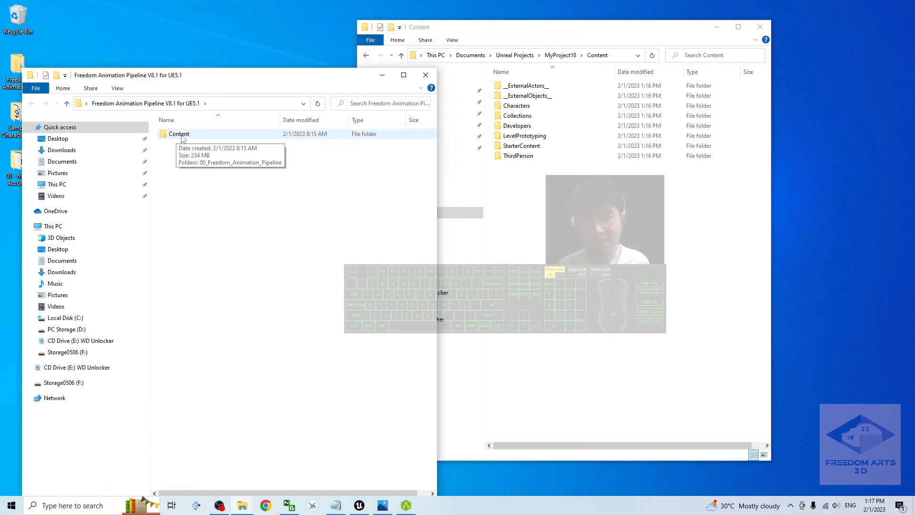
pyautogui.doubleClick(181, 137)
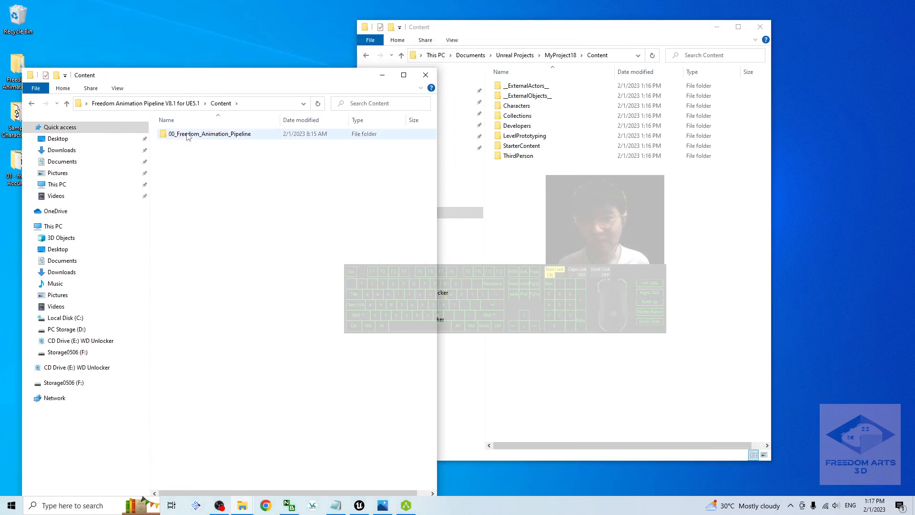
pyautogui.rightClick(223, 134)
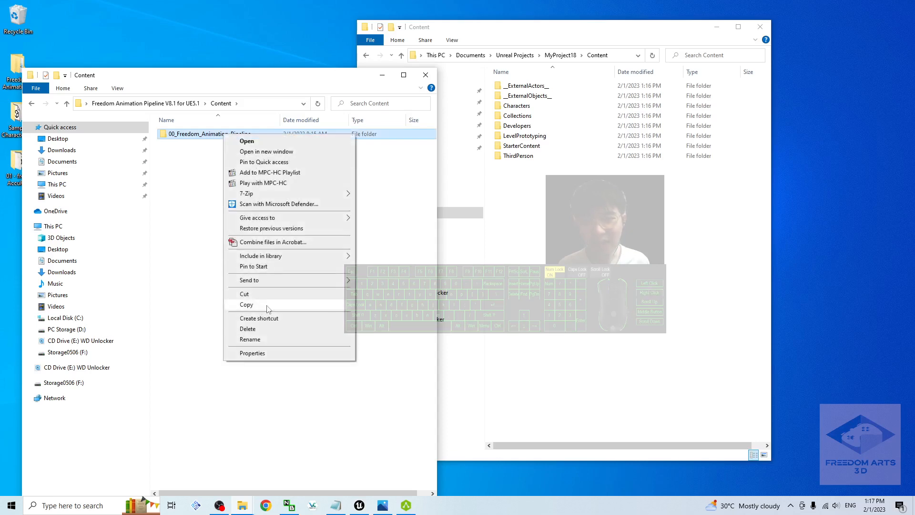
pyautogui.click(248, 304)
pyautogui.click(577, 208)
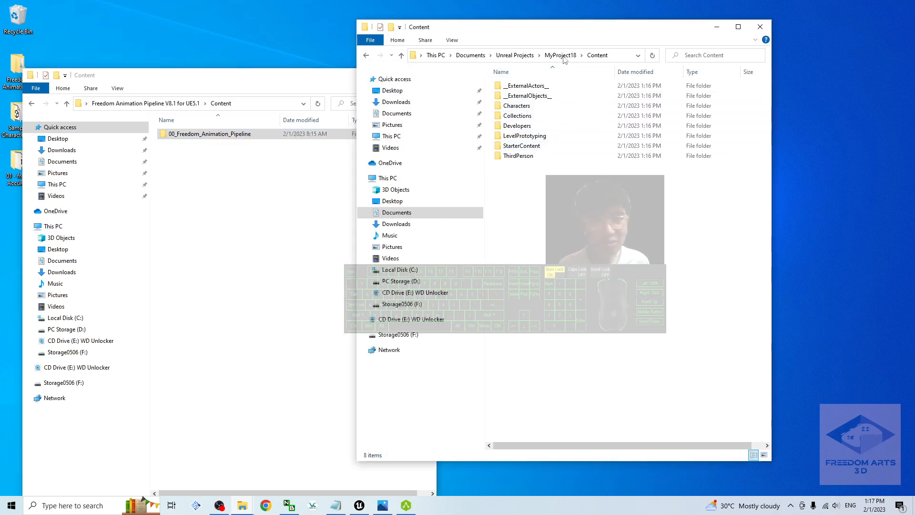
pyautogui.rightClick(526, 176)
pyautogui.click(568, 241)
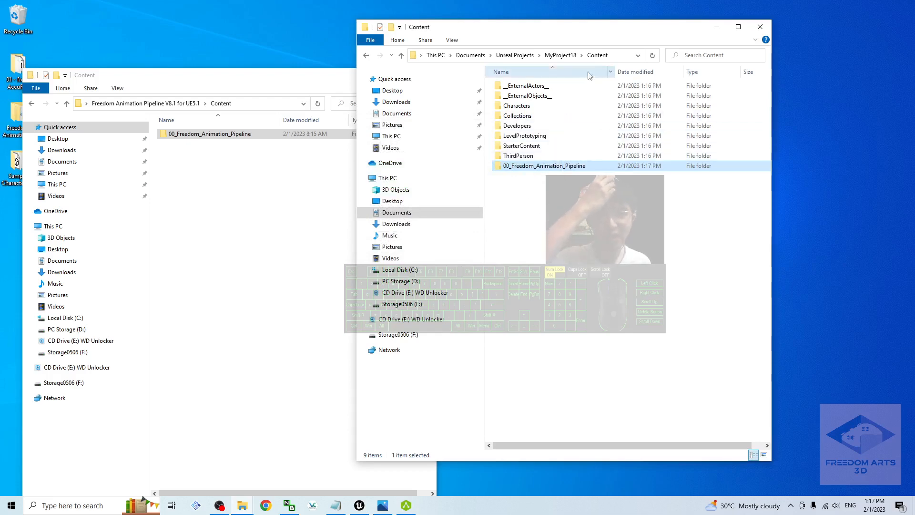
pyautogui.click(758, 27)
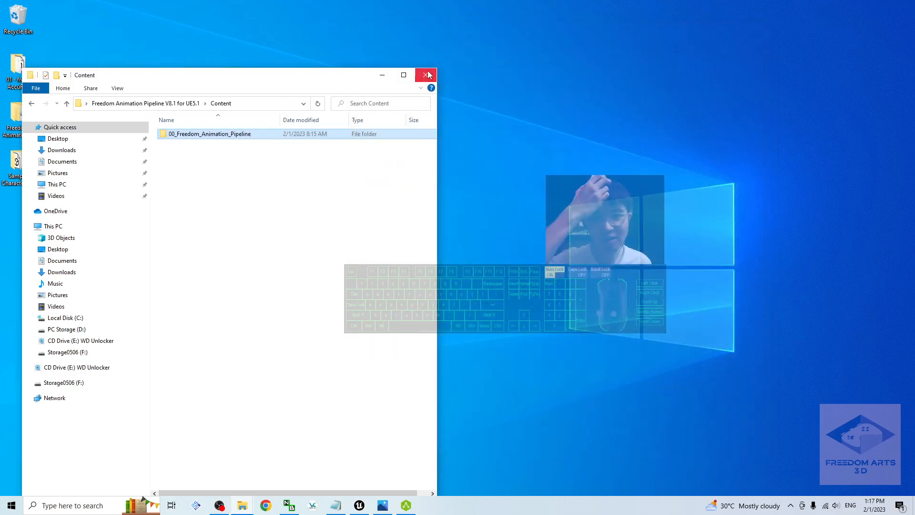
pyautogui.click(429, 76)
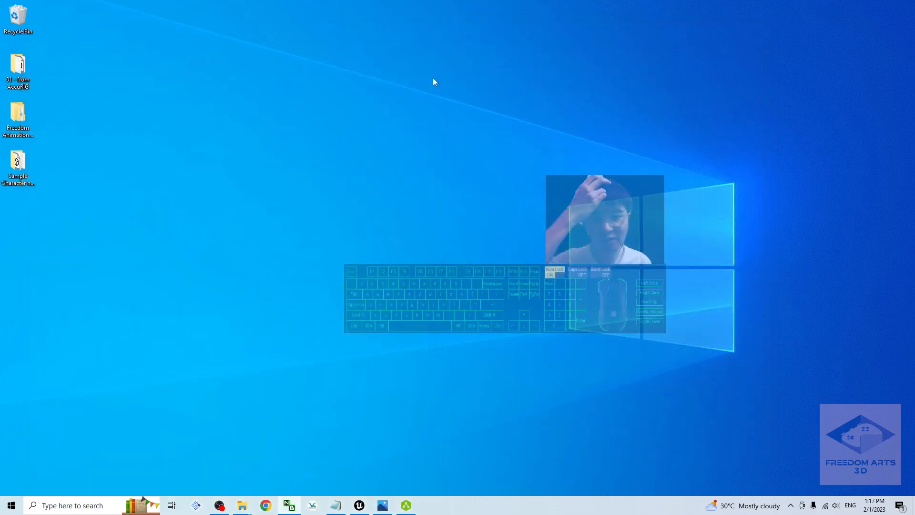
# Switch back to Unreal Editor, look inside the 00_Freedom_Animation_Pipeline folder, and return to the Content folder.
pyautogui.click(360, 506)
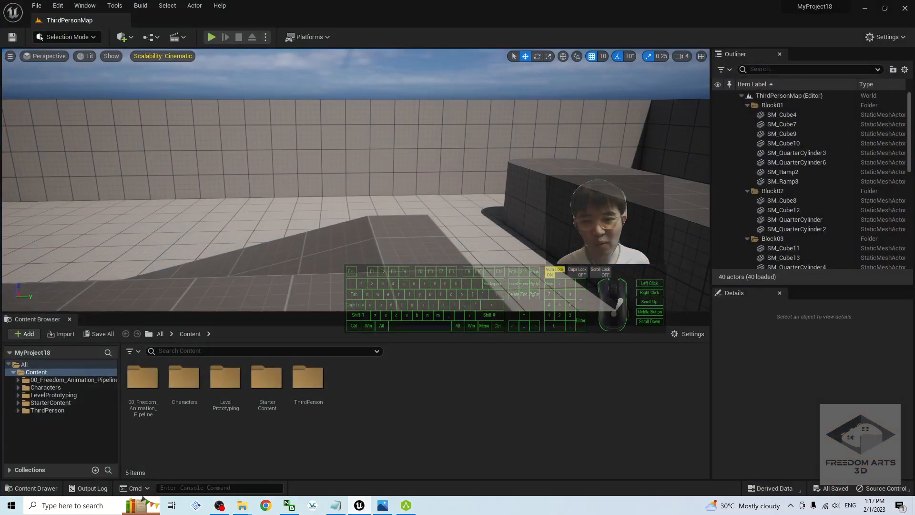
pyautogui.click(145, 389)
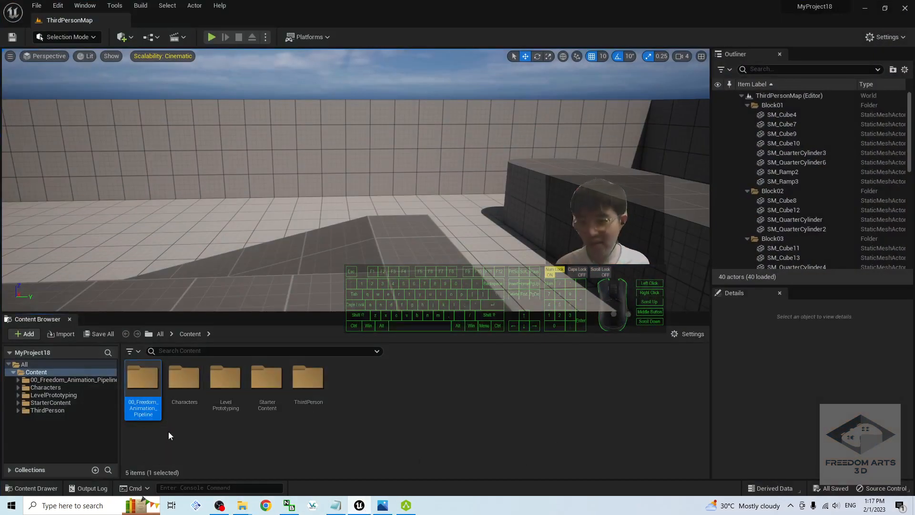
pyautogui.doubleClick(147, 380)
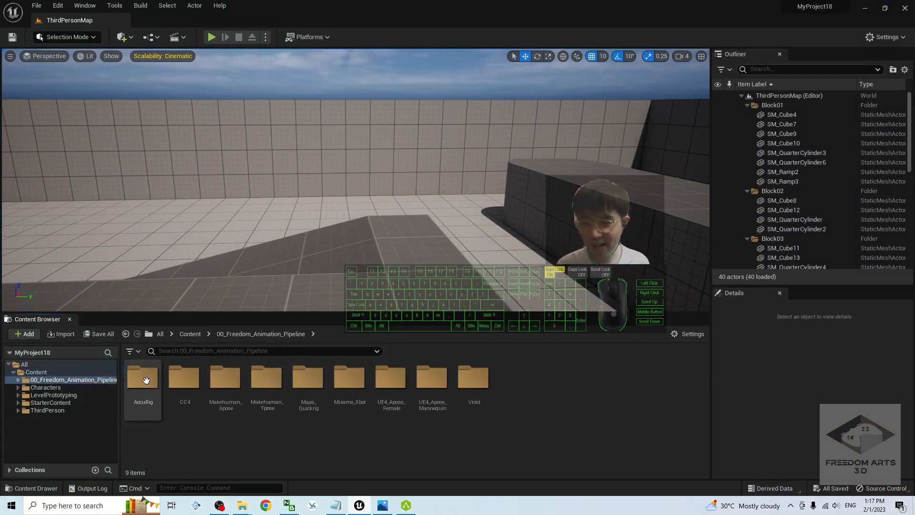
pyautogui.click(193, 334)
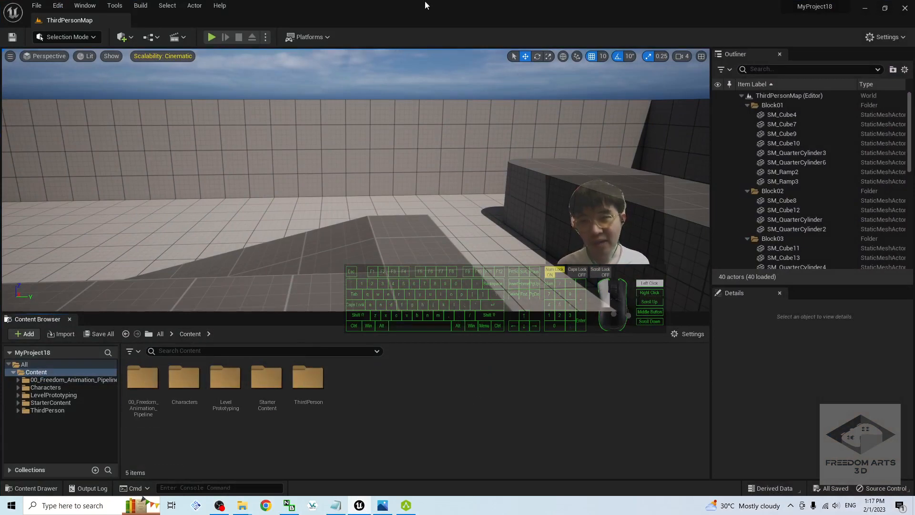
# Shrink the Unreal Editor window, place the desktop folder 01 - from AccuRIG beside it, and briefly check the character in AccuRIG.
pyautogui.moveTo(426, 3); pyautogui.dragTo(475, 33)
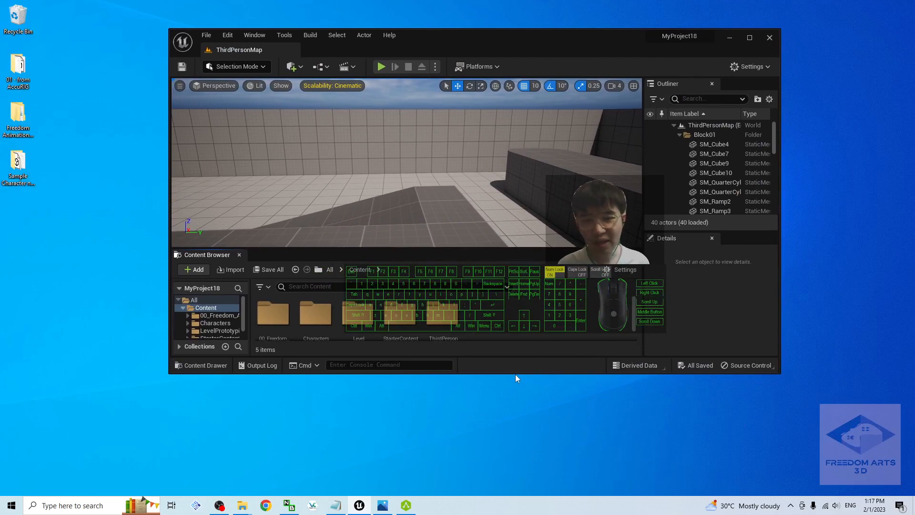
pyautogui.moveTo(516, 372); pyautogui.dragTo(516, 456)
pyautogui.doubleClick(17, 67)
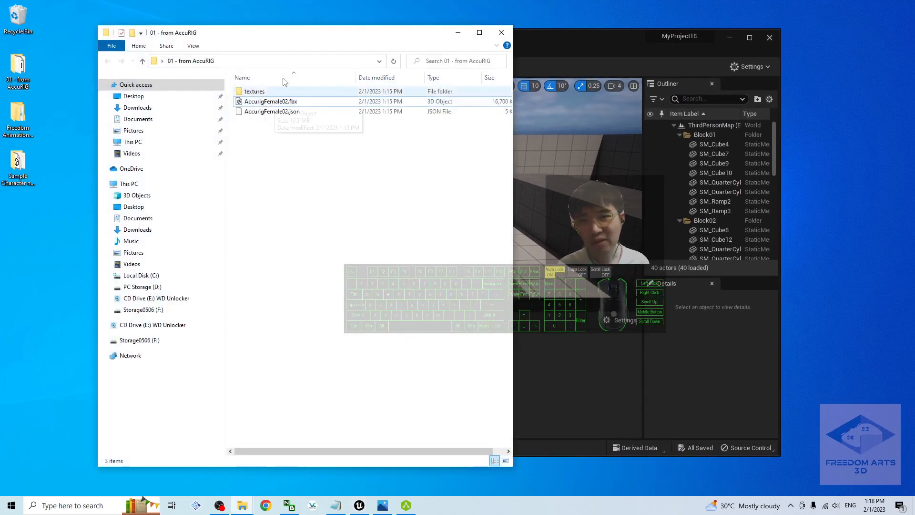
pyautogui.moveTo(364, 37); pyautogui.dragTo(296, 48)
pyautogui.moveTo(540, 41); pyautogui.dragTo(569, 38)
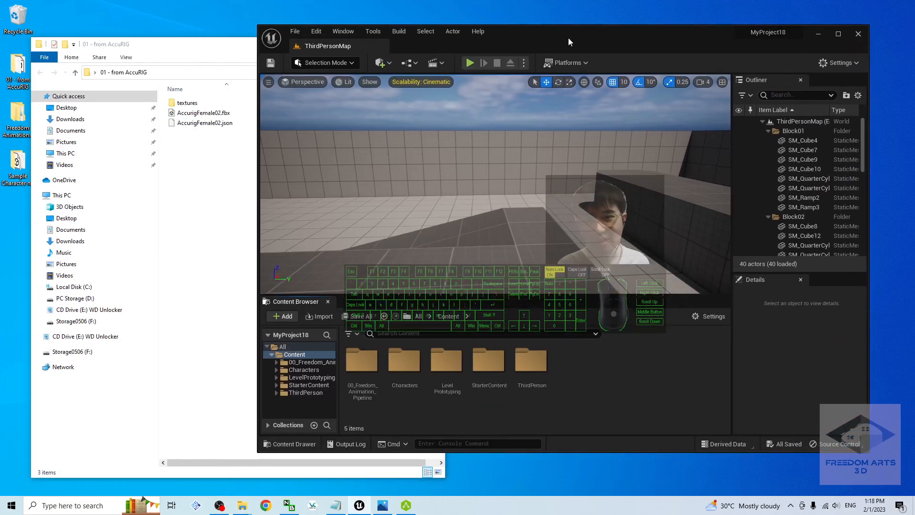
pyautogui.moveTo(221, 49); pyautogui.dragTo(195, 52)
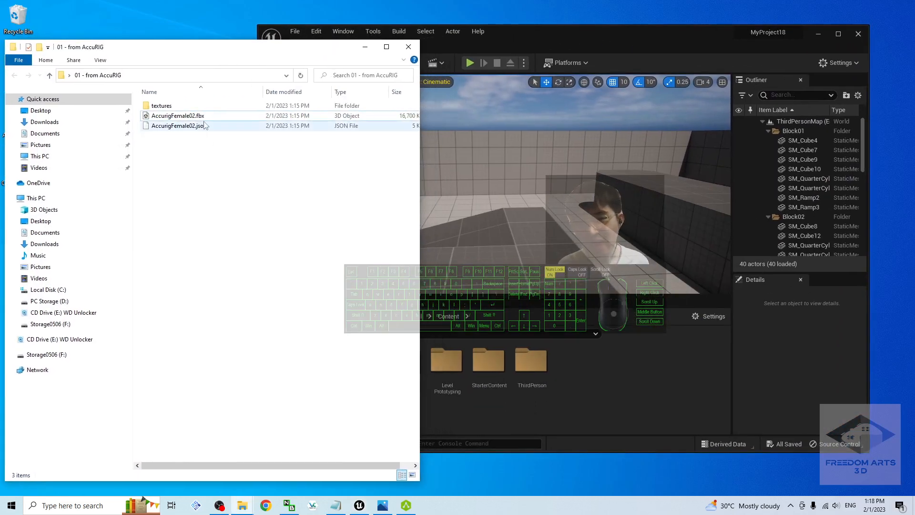
pyautogui.click(406, 506)
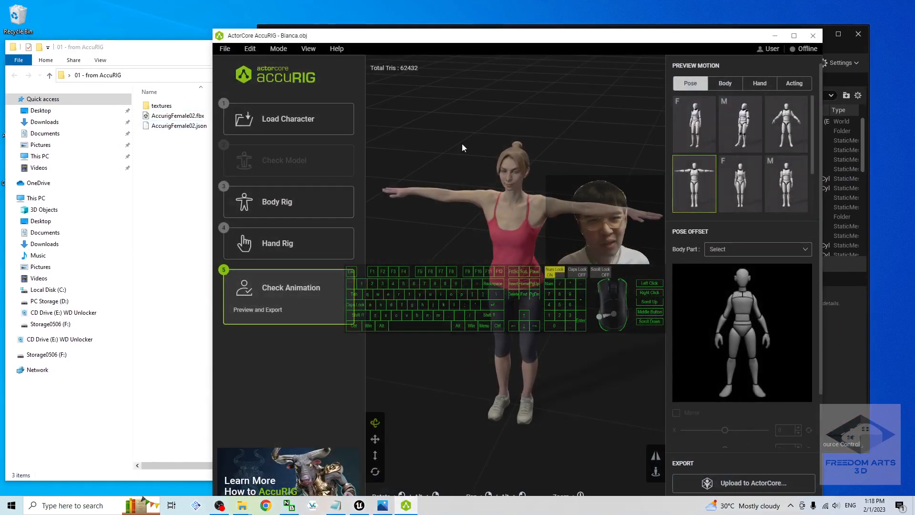
pyautogui.click(776, 36)
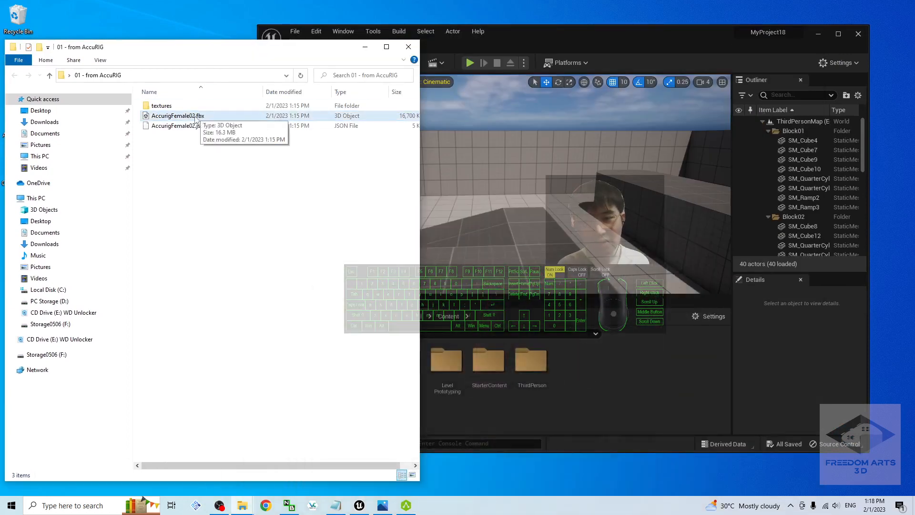
# Back in Unreal Editor, create a folder named AccurigFemale02 in the Content folder and open it.
pyautogui.click(606, 403)
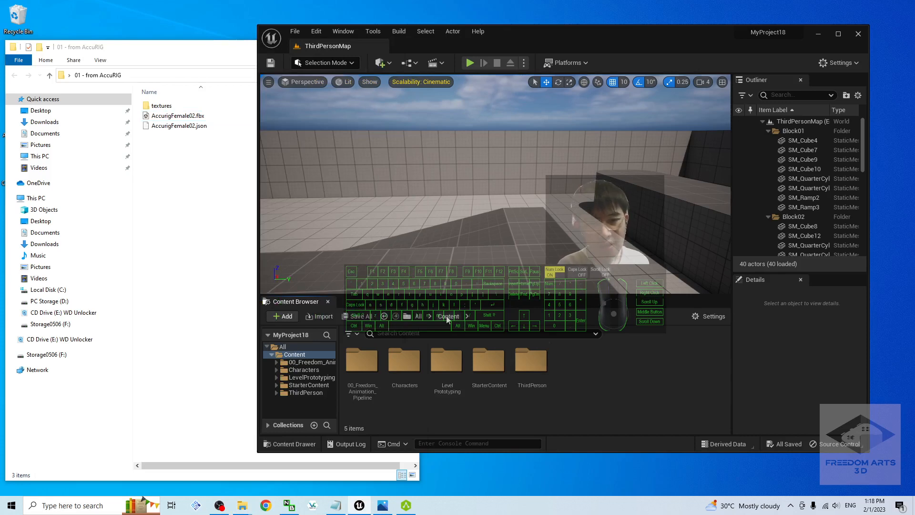
pyautogui.rightClick(563, 372)
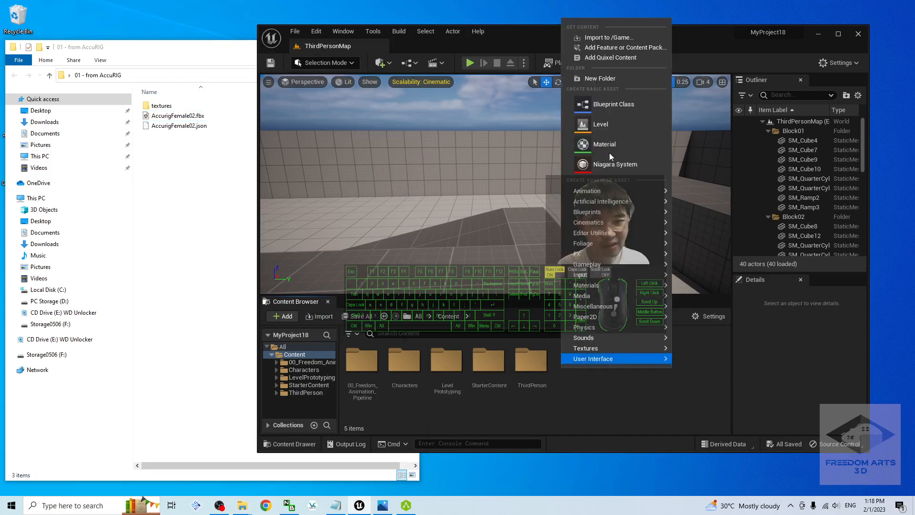
pyautogui.click(604, 81)
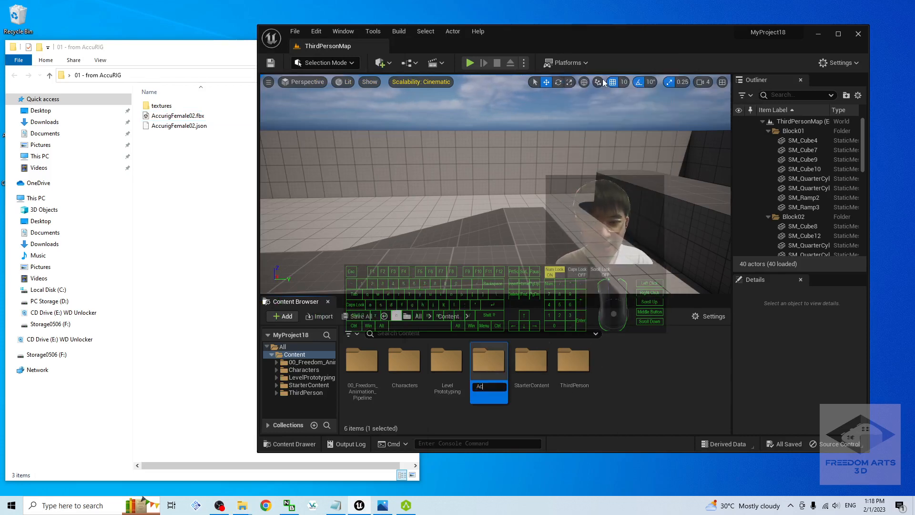
pyautogui.write('AccurigFema')
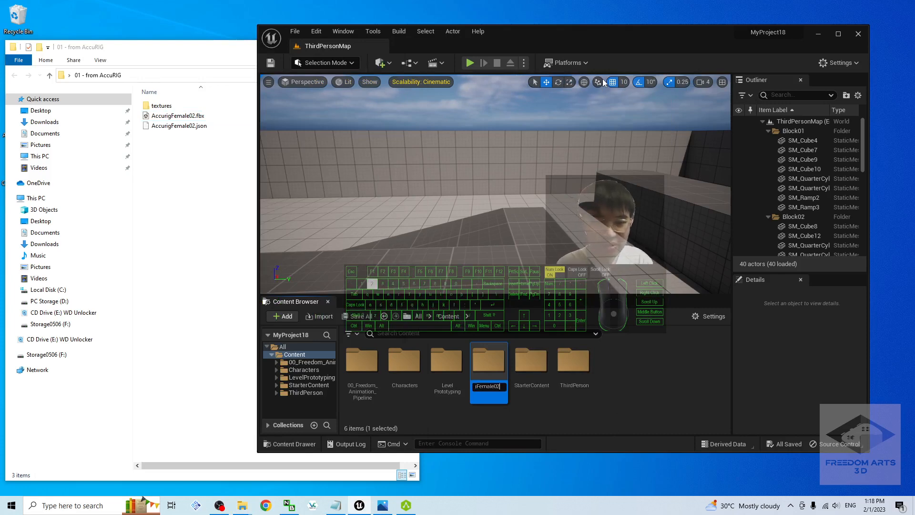
pyautogui.press('Return')
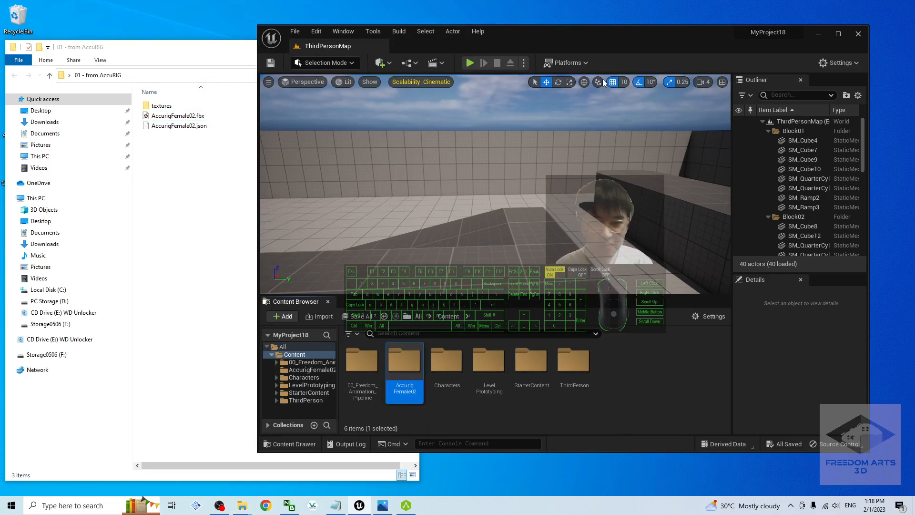
pyautogui.doubleClick(415, 391)
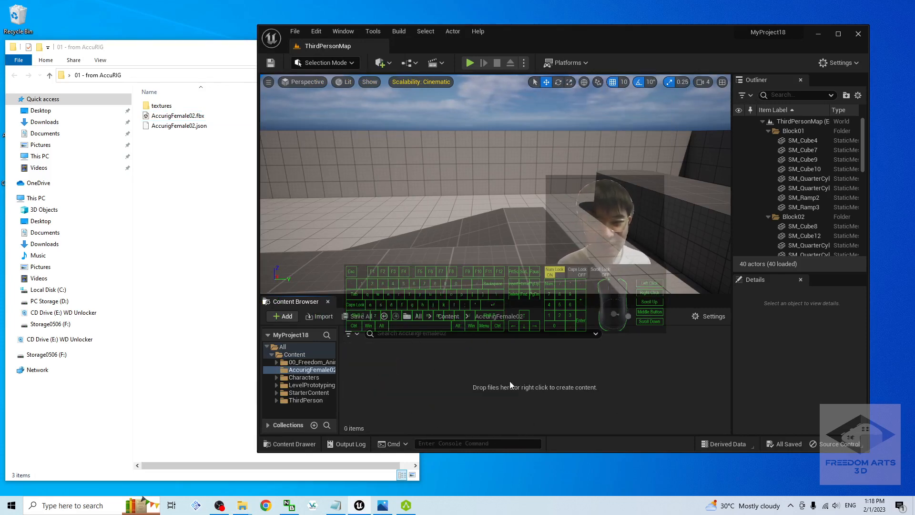
# Import AccurigFemale02.fbx with its mesh, materials and textures into the AccurigFemale02 folder, dismiss the message log, and maximise the editor.
pyautogui.click(166, 117)
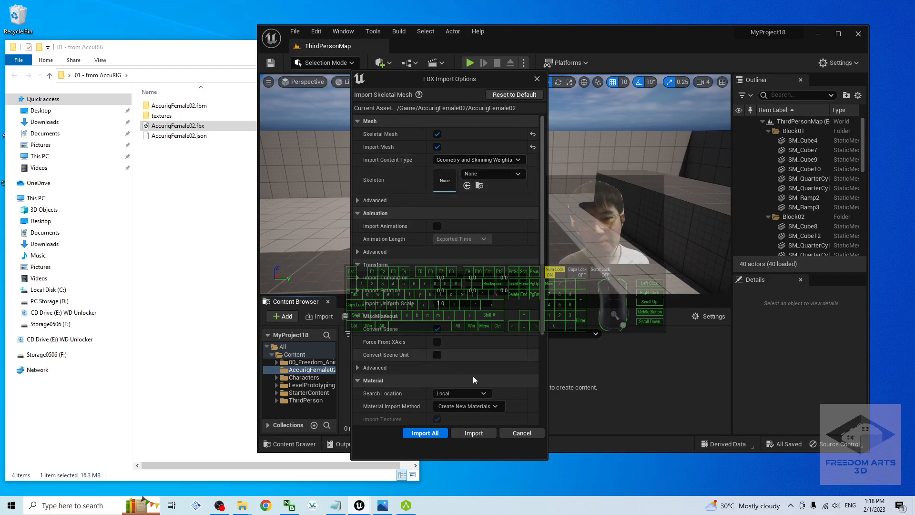
pyautogui.click(425, 433)
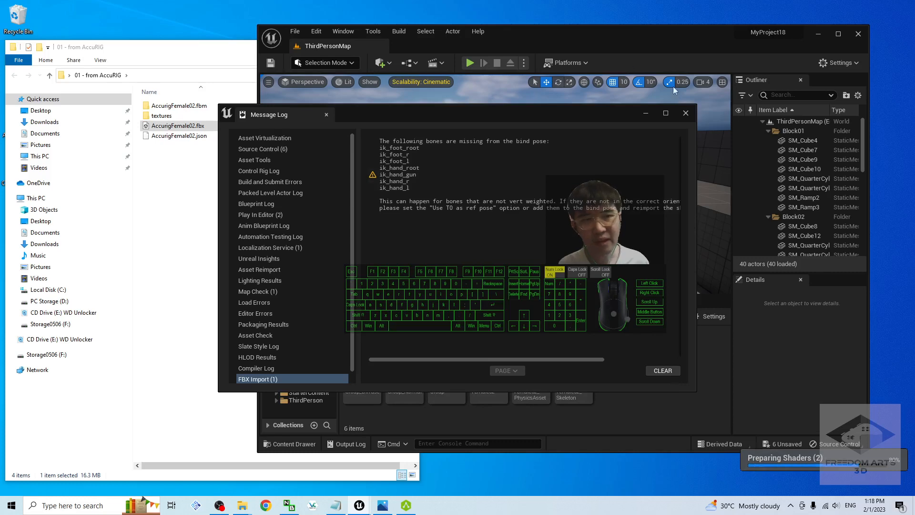
pyautogui.click(686, 114)
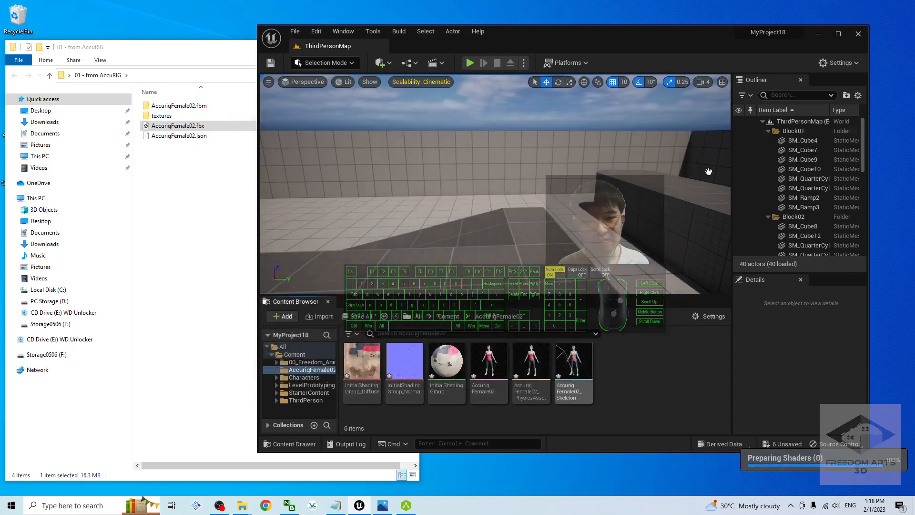
pyautogui.click(839, 33)
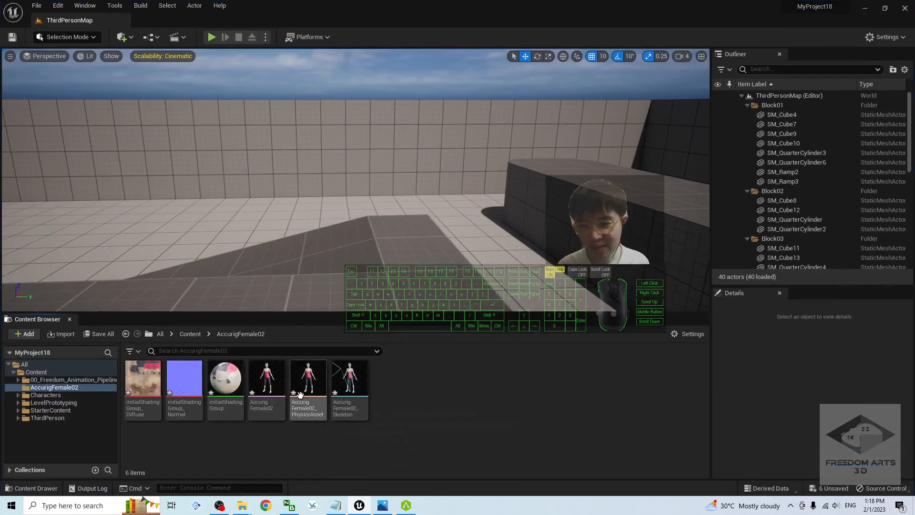
# Open the initialShadingGroup material from the AccurigFemale02 skeletal mesh and set its blend mode to Masked.
pyautogui.doubleClick(265, 379)
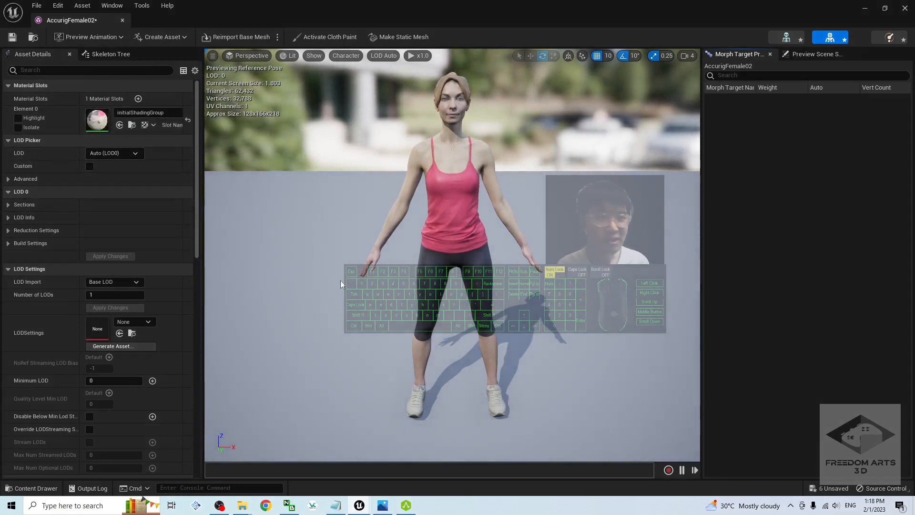
pyautogui.doubleClick(95, 119)
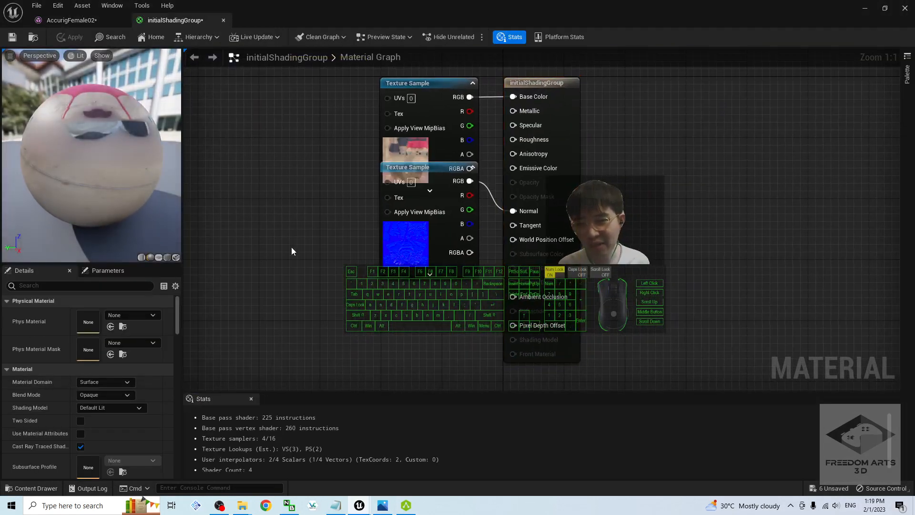
pyautogui.click(106, 395)
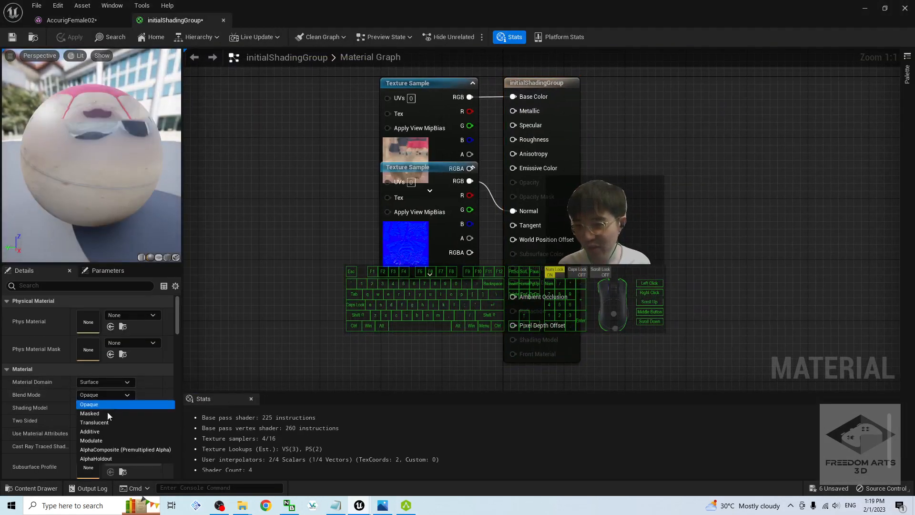
pyautogui.click(94, 414)
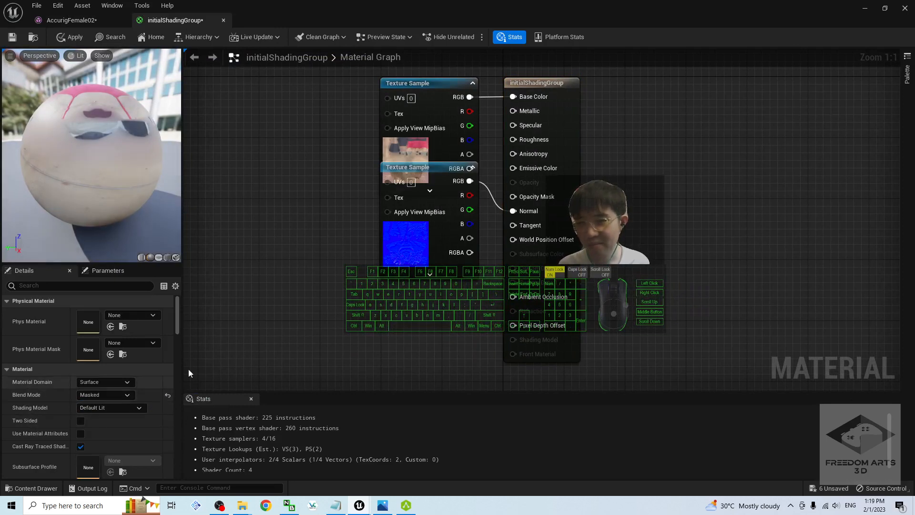
# Spread out the two Texture Sample nodes, connect the diffuse texture's alpha output to Opacity Mask, and save the material.
pyautogui.moveTo(431, 167); pyautogui.dragTo(356, 266)
pyautogui.moveTo(426, 84); pyautogui.dragTo(335, 98)
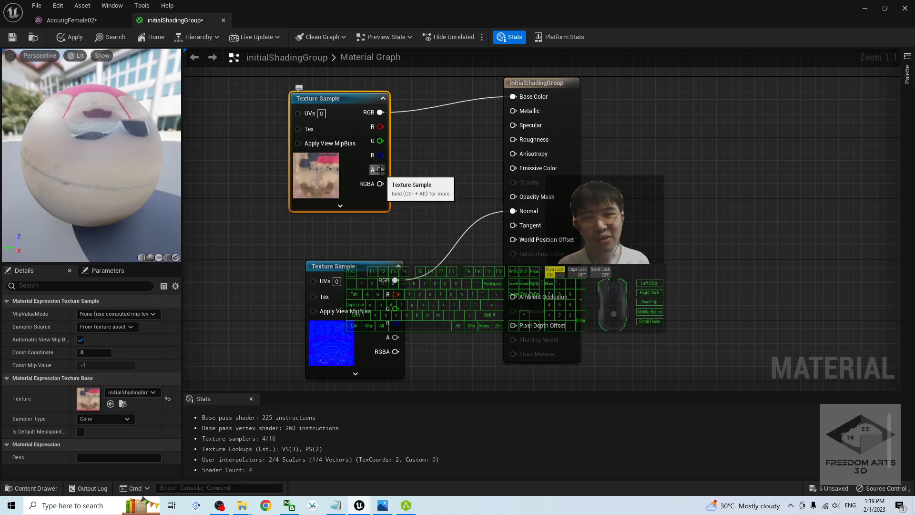
pyautogui.moveTo(380, 170); pyautogui.dragTo(514, 197)
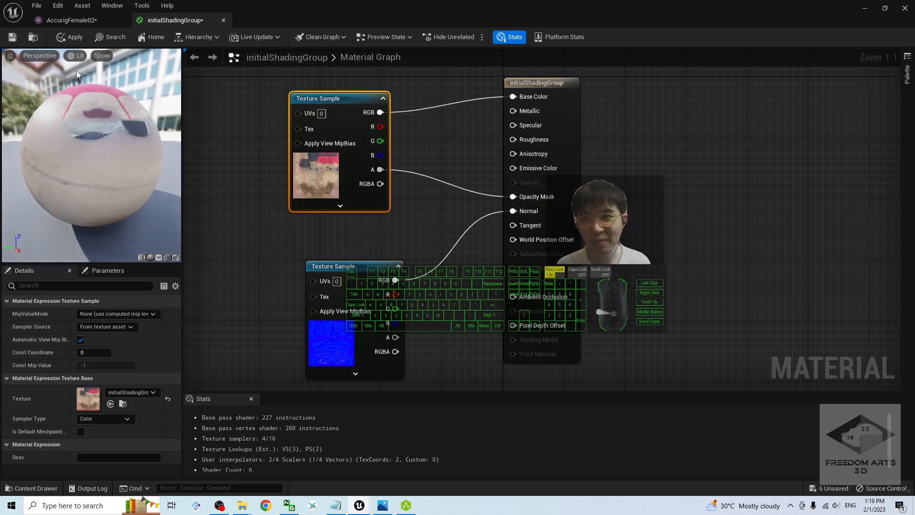
pyautogui.click(13, 40)
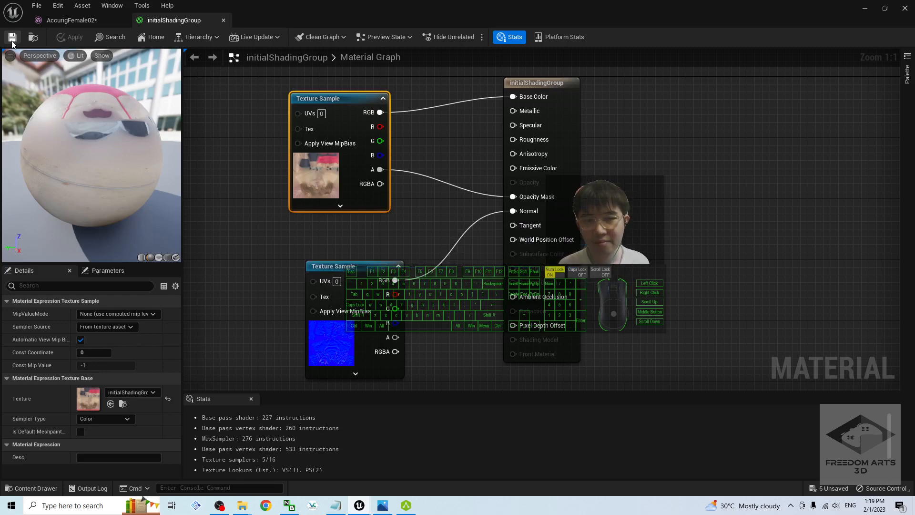
# Close the material, examine the AccurigFemale02 character from the front and back, and close the mesh editor.
pyautogui.click(223, 20)
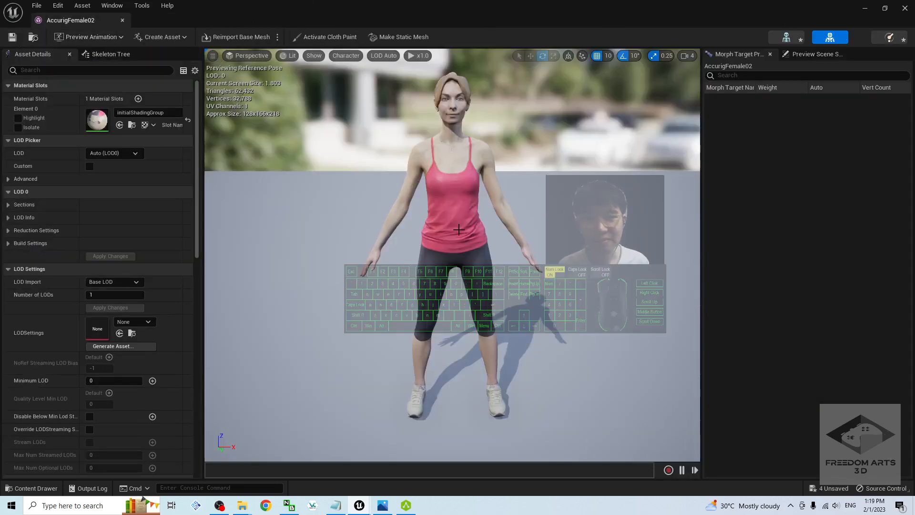
pyautogui.keyDown('alt'); pyautogui.moveTo(459, 230); pyautogui.dragTo(586, 232); pyautogui.keyUp('alt')
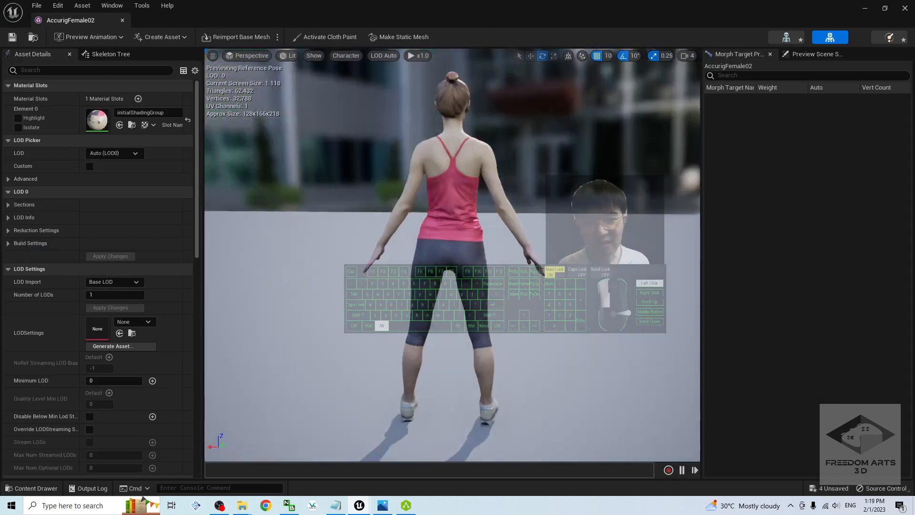
pyautogui.keyDown('alt'); pyautogui.moveTo(440, 64); pyautogui.dragTo(488, 64); pyautogui.keyUp('alt')
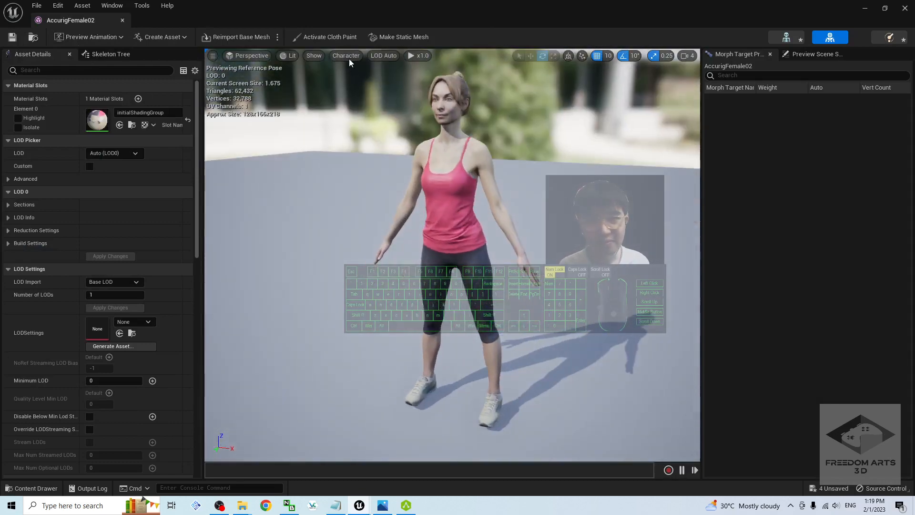
pyautogui.click(909, 7)
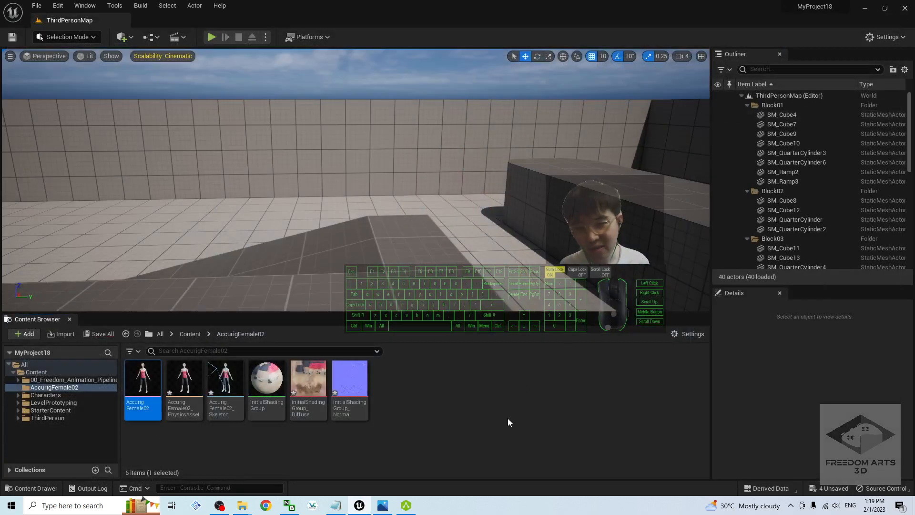
# Look inside the AccuRig folder of 00_Freedom_Animation_Pipeline, examine the AccuRig_IKRig asset and its available actions, and return to the Content folder.
pyautogui.click(190, 334)
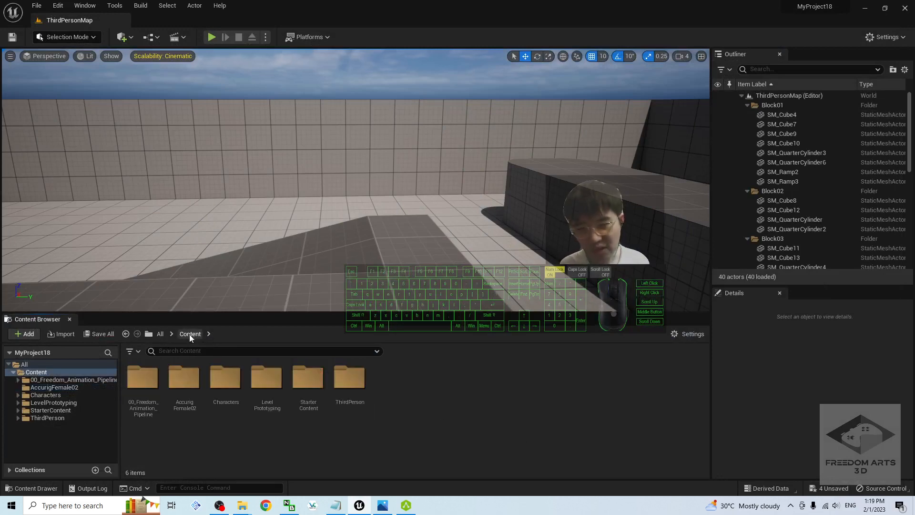
pyautogui.click(149, 375)
pyautogui.doubleClick(150, 373)
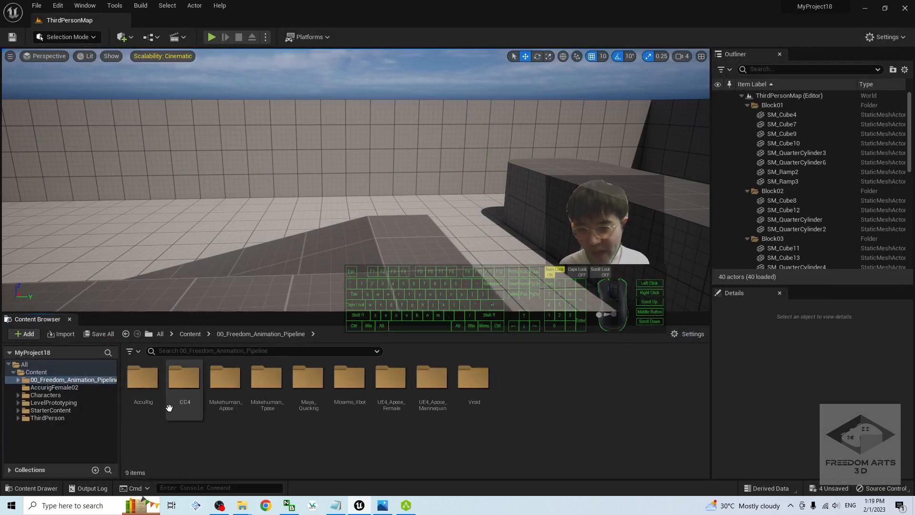
pyautogui.doubleClick(142, 382)
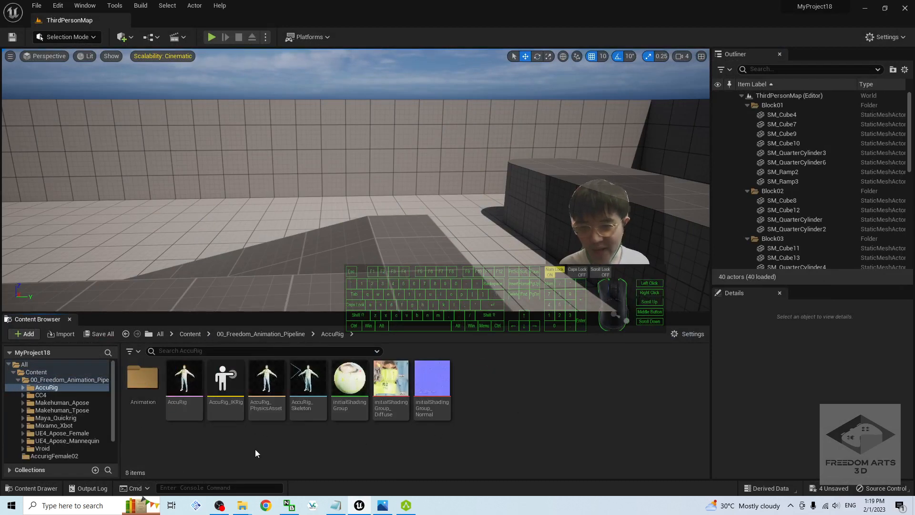
pyautogui.click(227, 387)
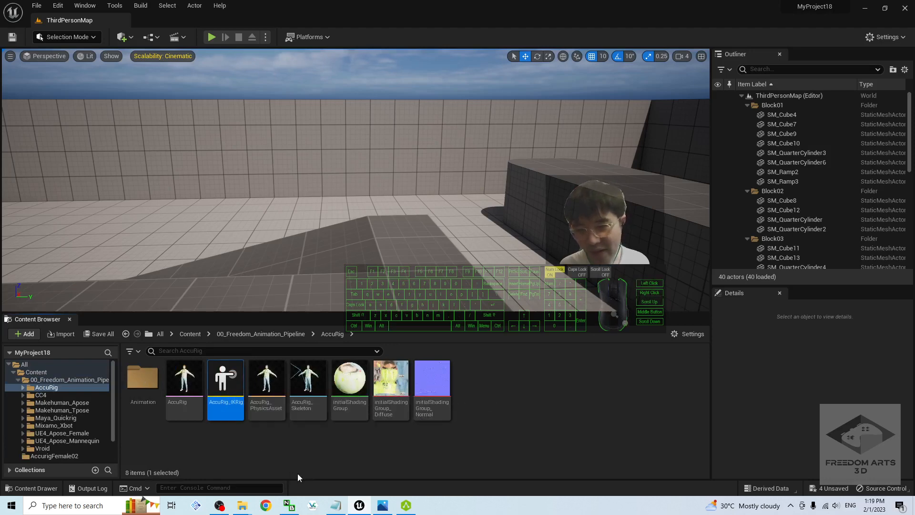
pyautogui.rightClick(228, 389)
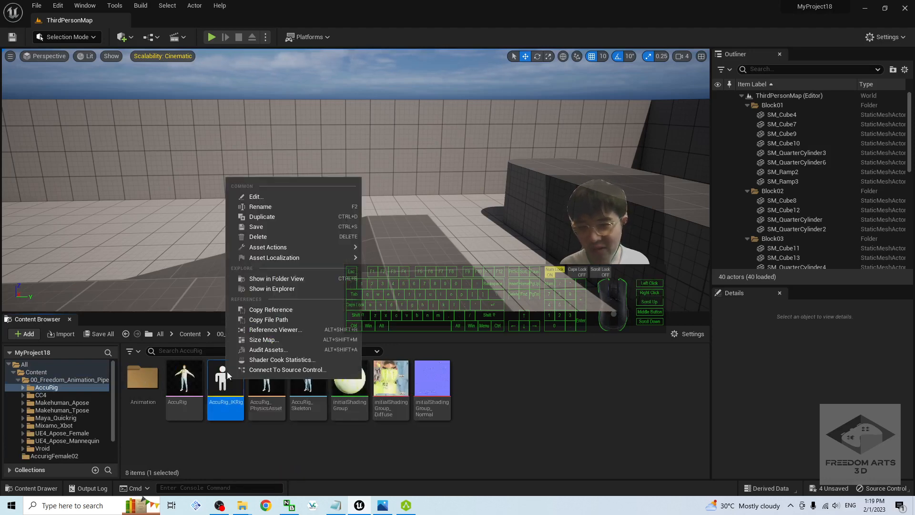
pyautogui.click(223, 460)
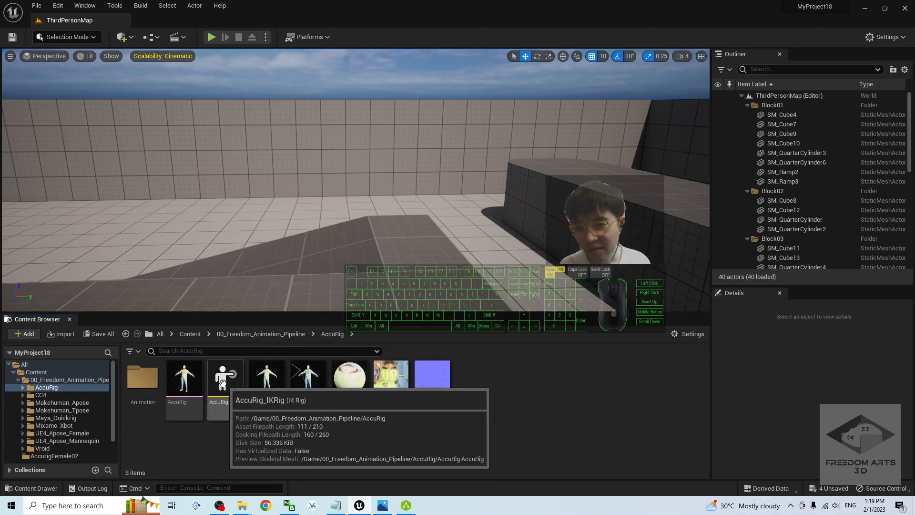
pyautogui.rightClick(222, 382)
pyautogui.click(188, 450)
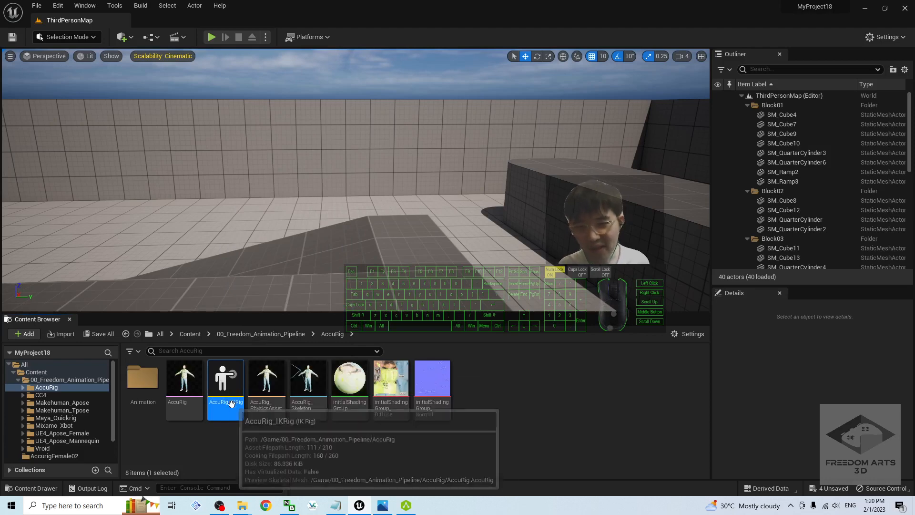
pyautogui.click(188, 333)
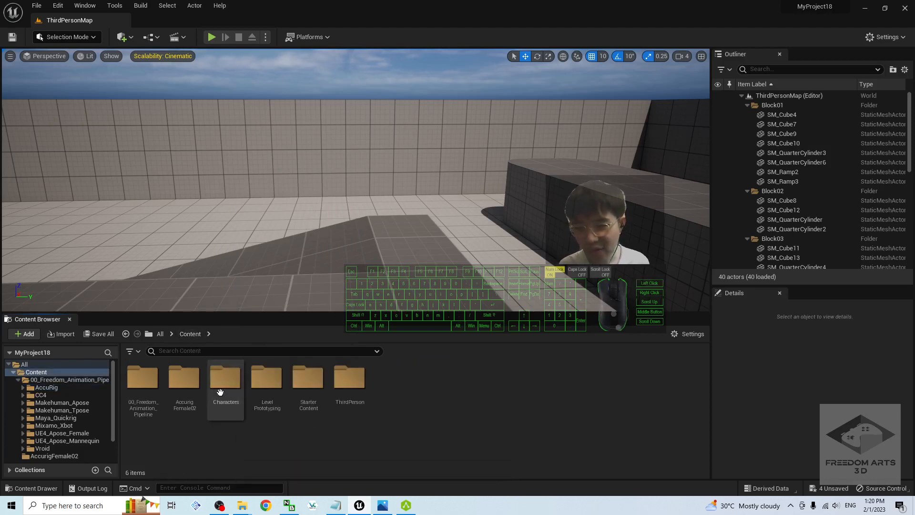
# Paste the copied AccuRig_IKRig into the AccurigFemale02 folder and rename it AccurigFemale02_IKRig.
pyautogui.doubleClick(185, 379)
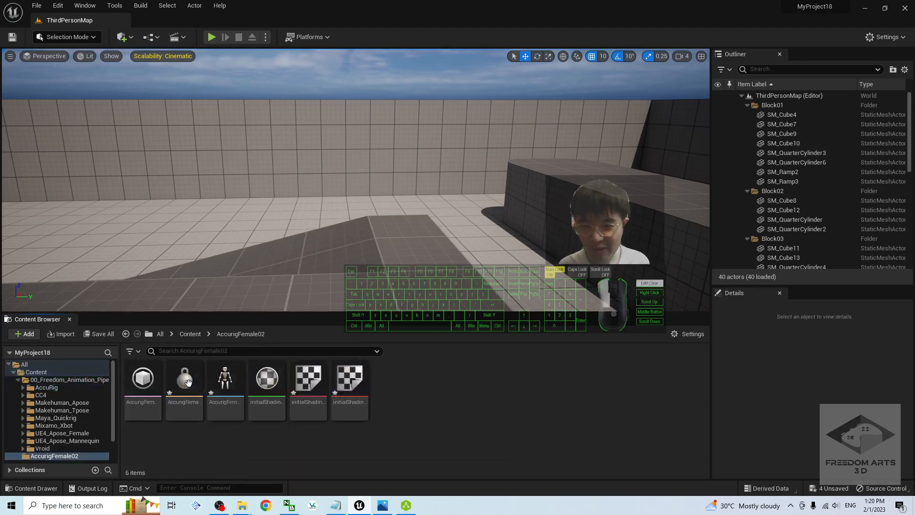
pyautogui.hotkey('ctrl', 'v')
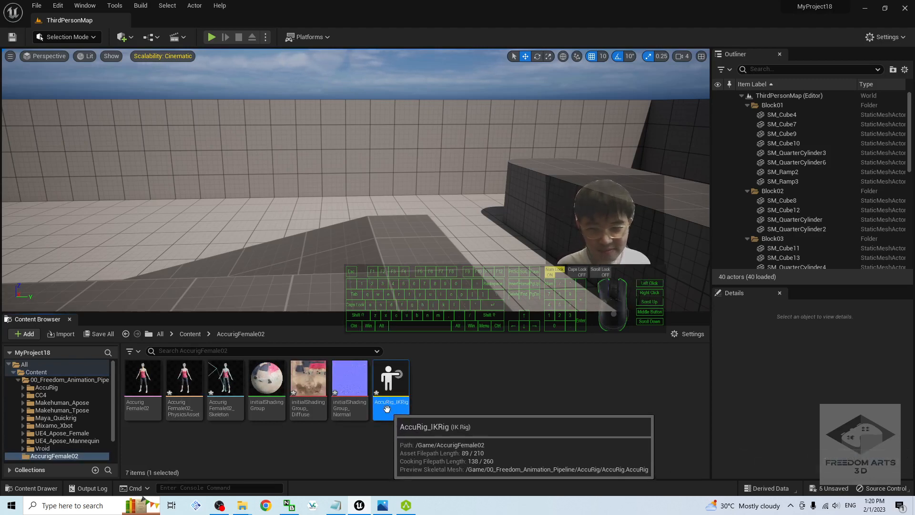
pyautogui.press('F2')
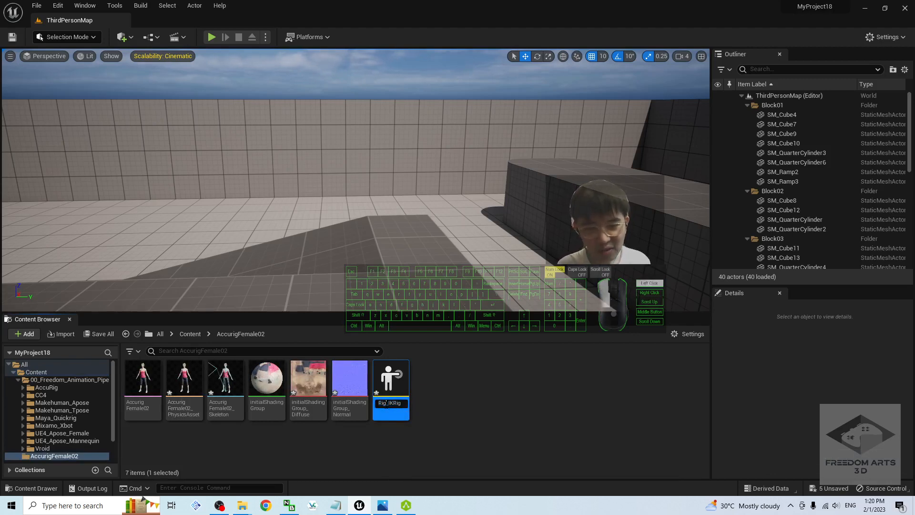
pyautogui.press('BackSpace')
pyautogui.press('BackSpace')
pyautogui.press('BackSpace')
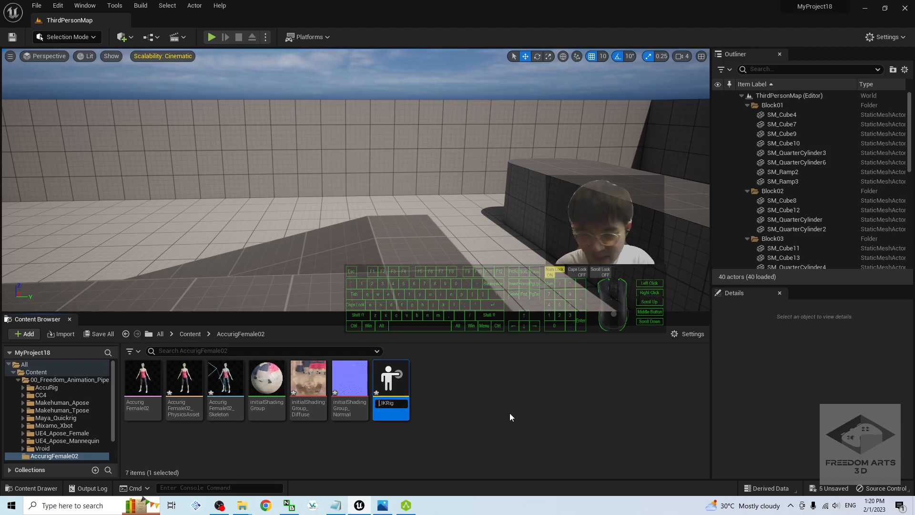
pyautogui.write('AccurigFemale02')
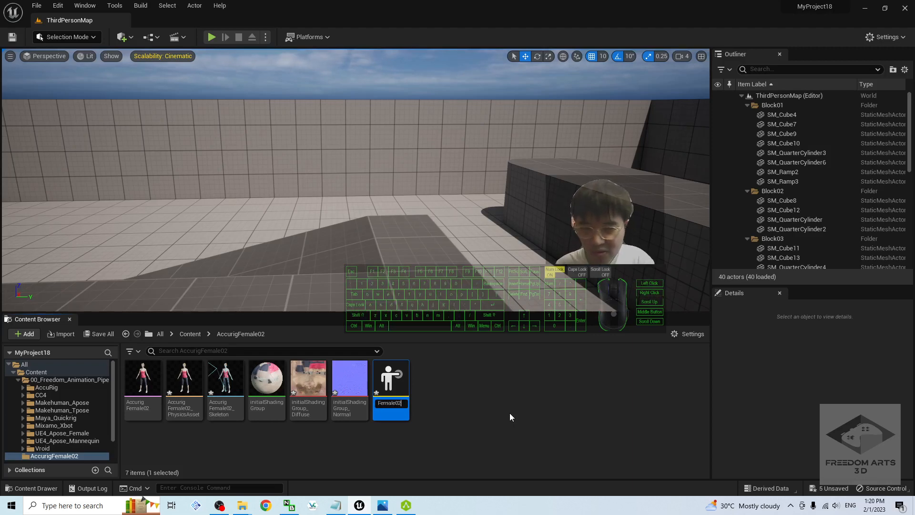
pyautogui.press('Return')
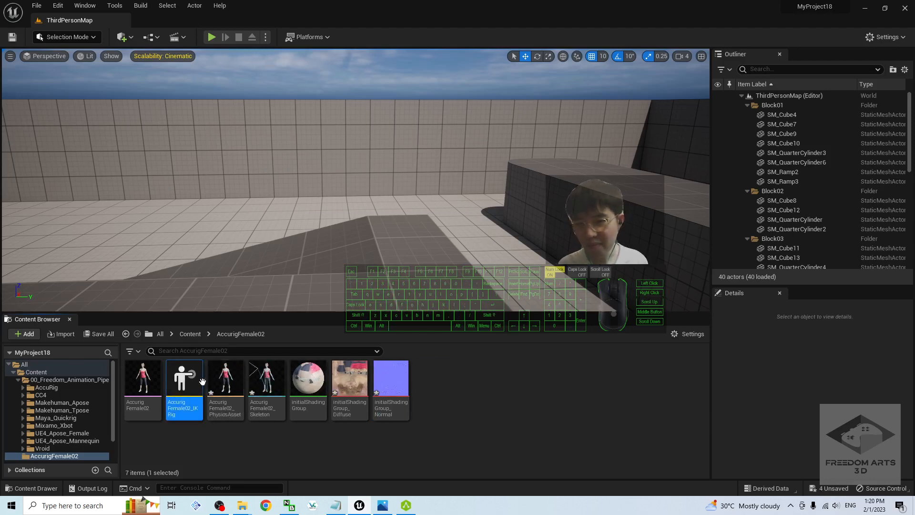
# Open AccurigFemale02_IKRig and set its preview skeletal mesh to AccurigFemale02.
pyautogui.doubleClick(183, 379)
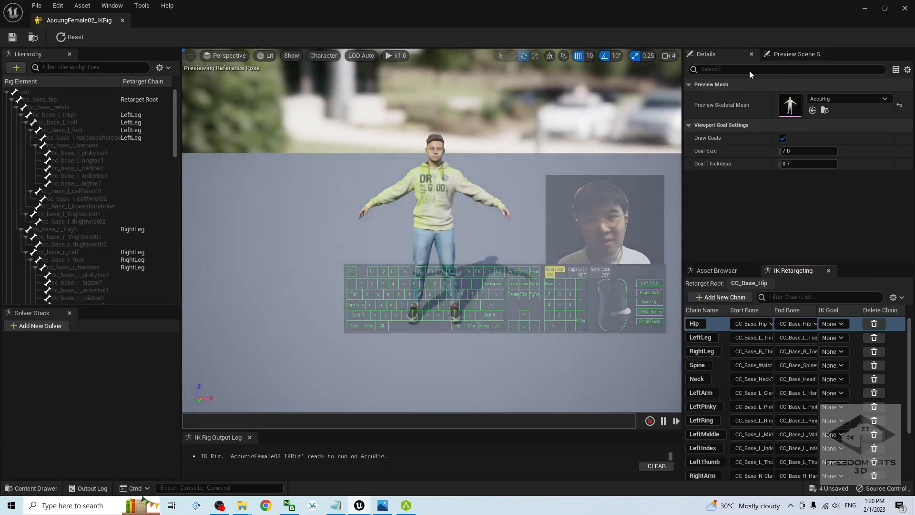
pyautogui.click(864, 102)
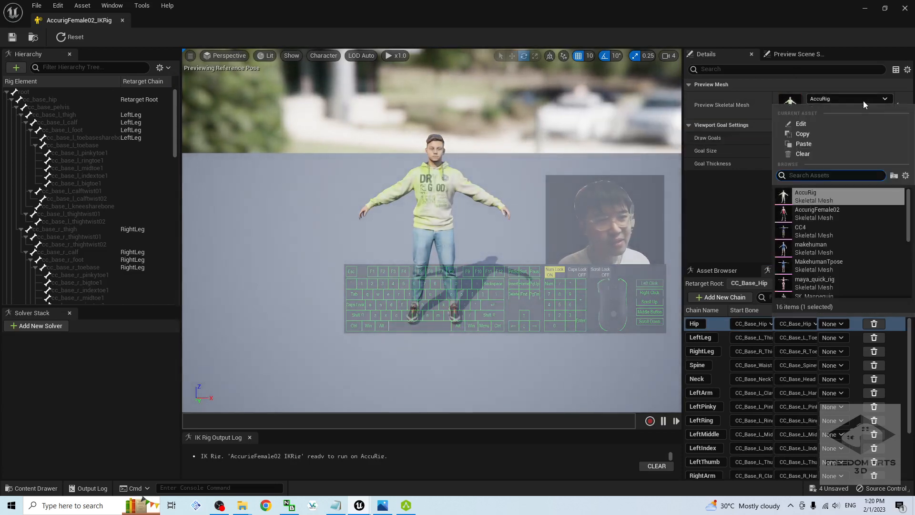
pyautogui.click(817, 216)
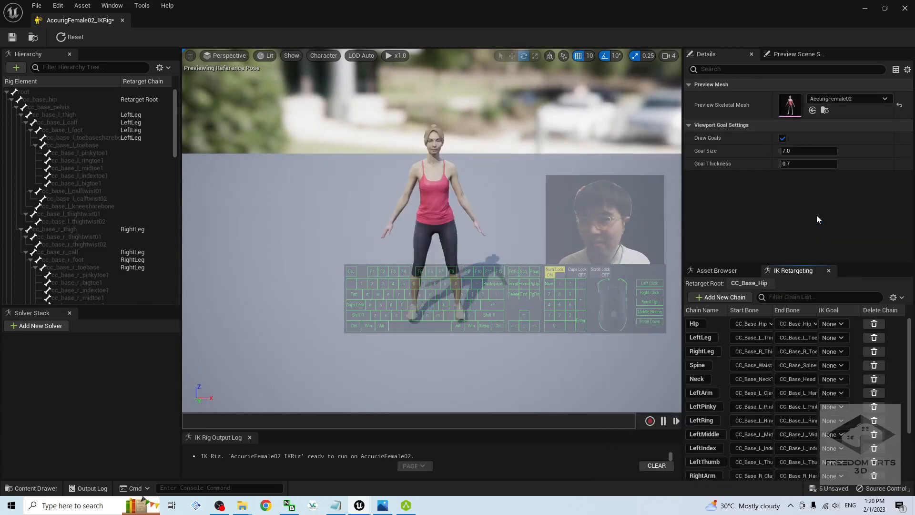
pyautogui.moveTo(174, 134); pyautogui.dragTo(173, 86)
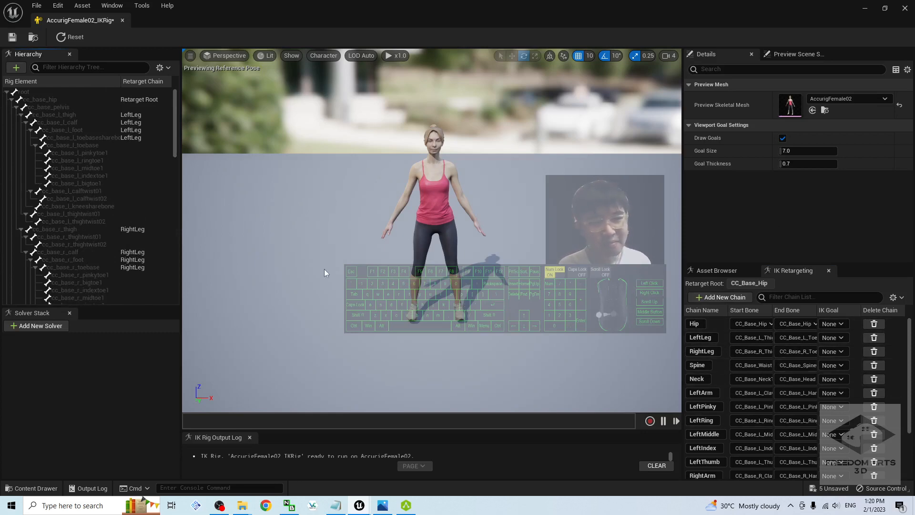
pyautogui.moveTo(176, 125); pyautogui.dragTo(171, 80)
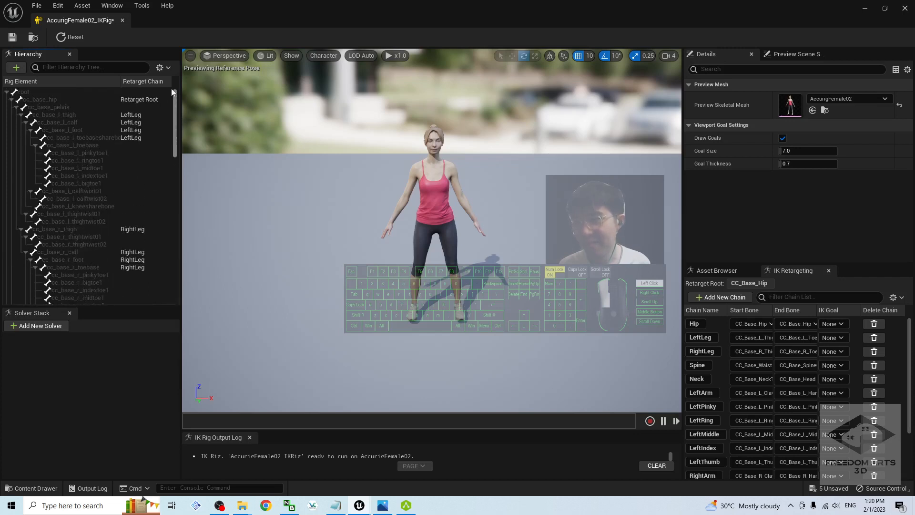
# Set bone drawing to All Hierarchy and examine the cc_base_hip retarget root on the character.
pyautogui.click(50, 99)
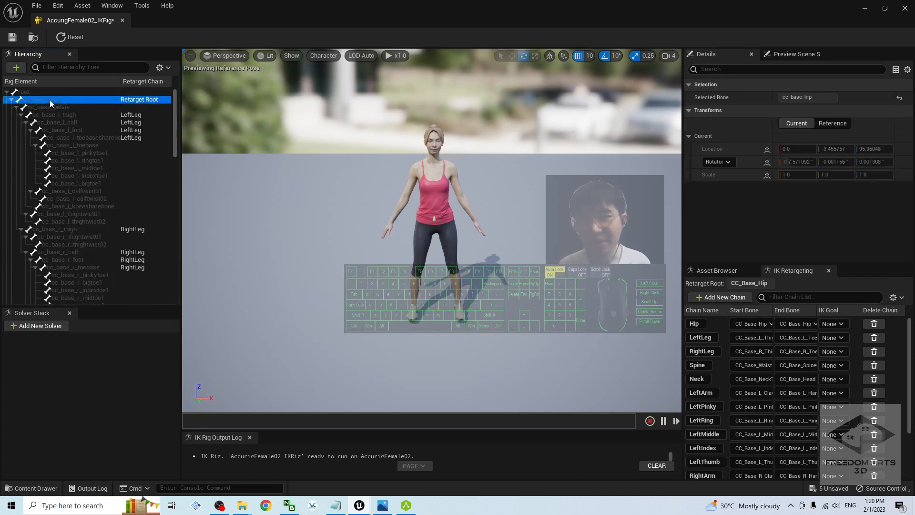
pyautogui.click(332, 55)
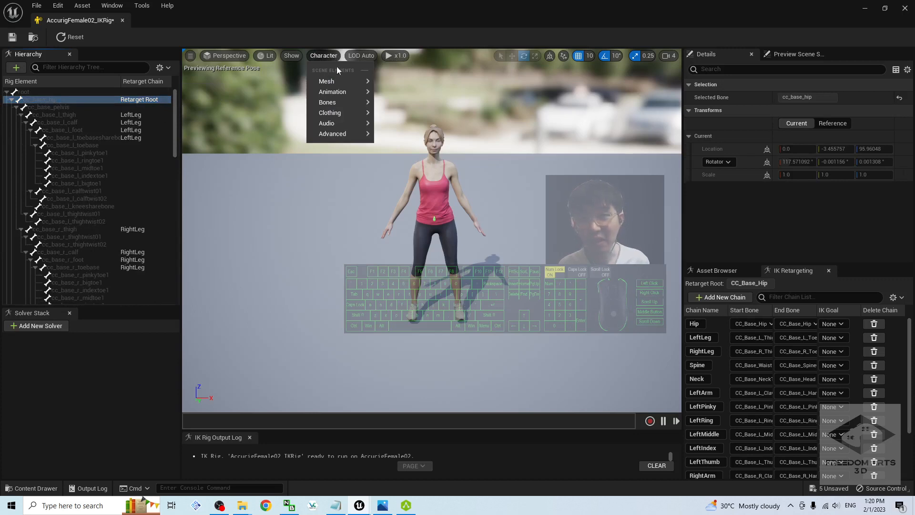
pyautogui.moveTo(335, 104)
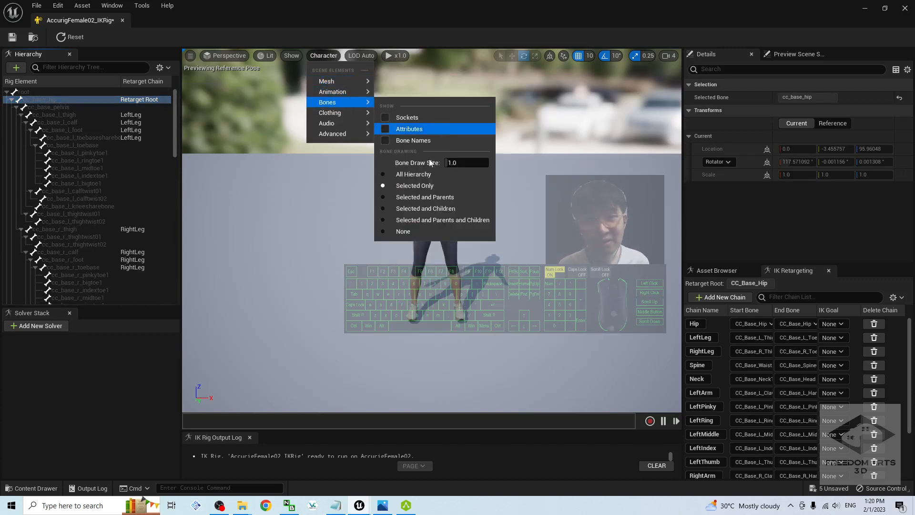
pyautogui.click(411, 174)
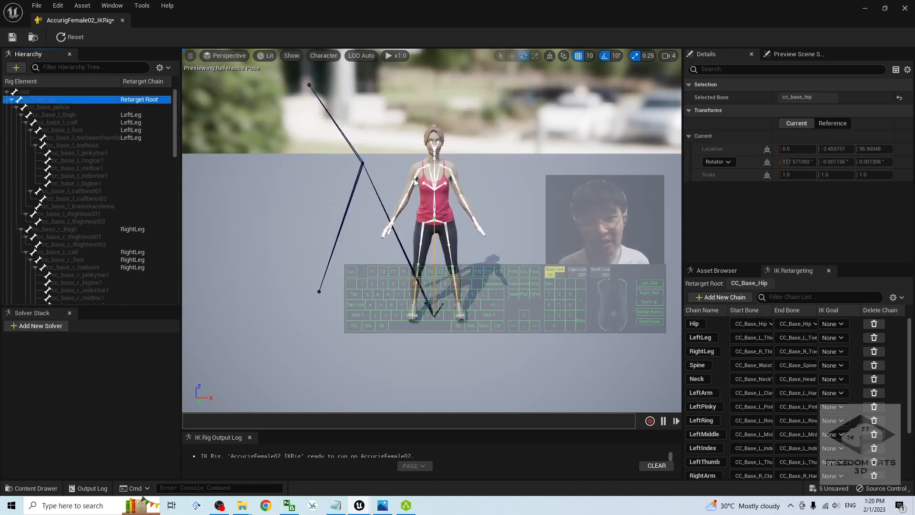
pyautogui.click(324, 55)
pyautogui.moveTo(345, 103)
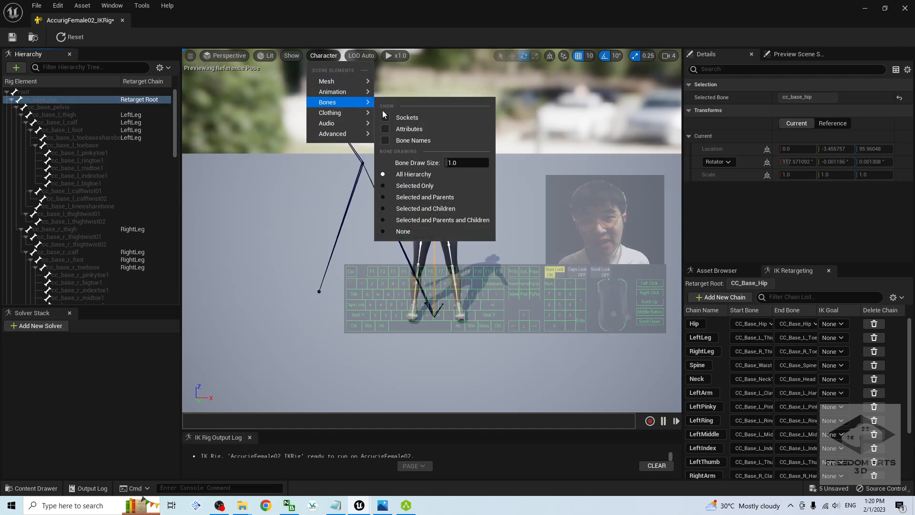
pyautogui.click(454, 163)
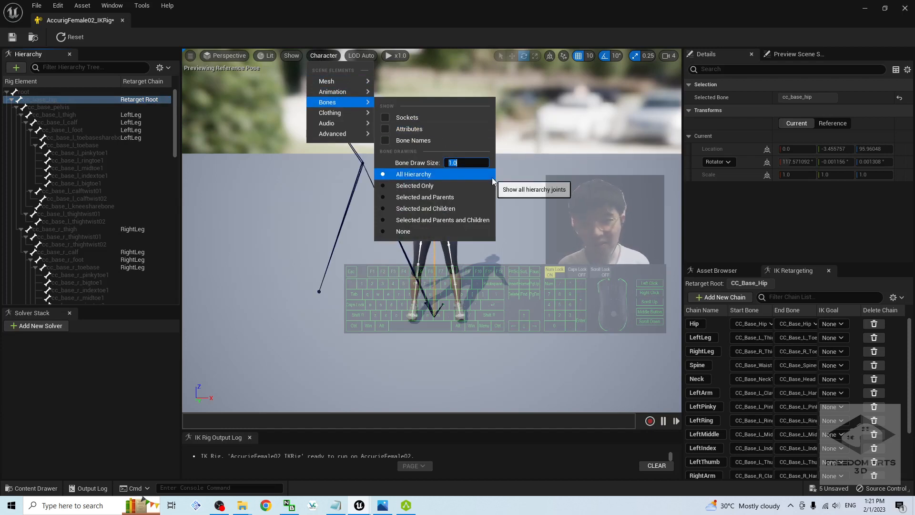
pyautogui.click(515, 205)
pyautogui.scroll(5, 515, 205)
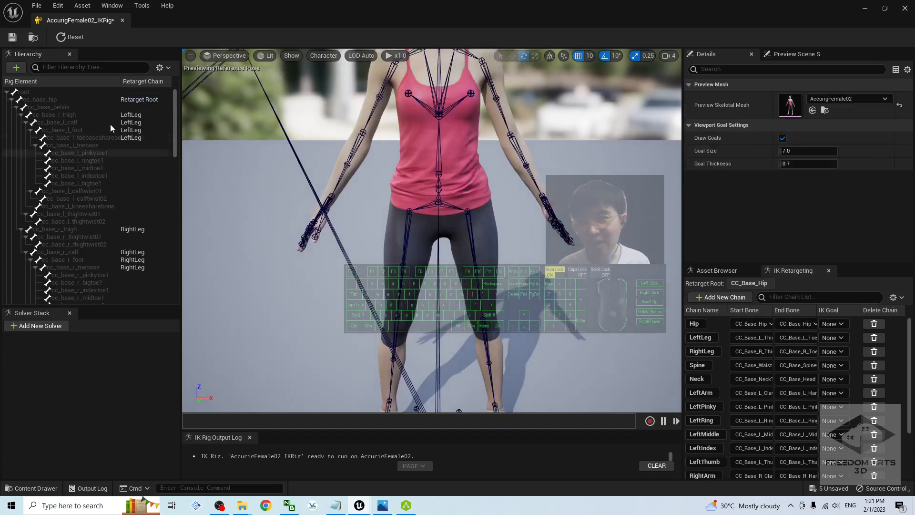
pyautogui.click(78, 100)
pyautogui.scroll(-4, 505, 207)
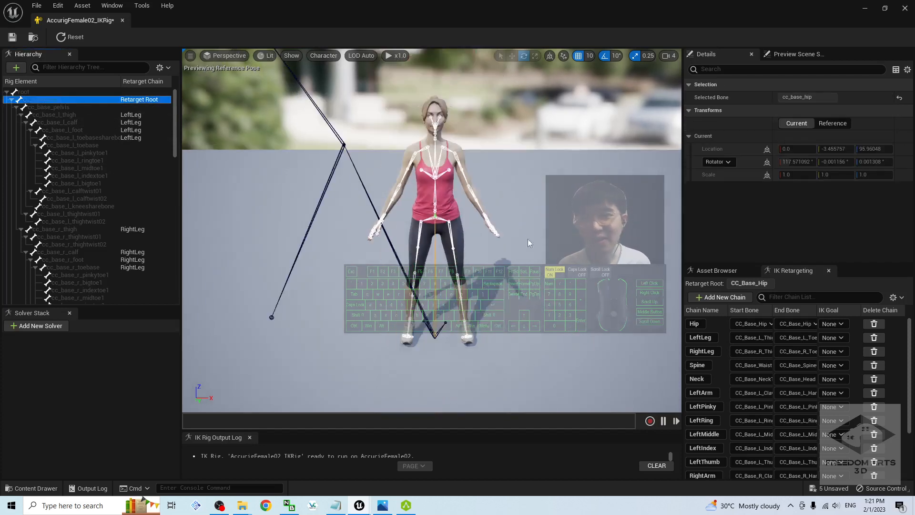
# Save AccurigFemale02_IKRig, close its editor, and clear the asset selection.
pyautogui.click(12, 37)
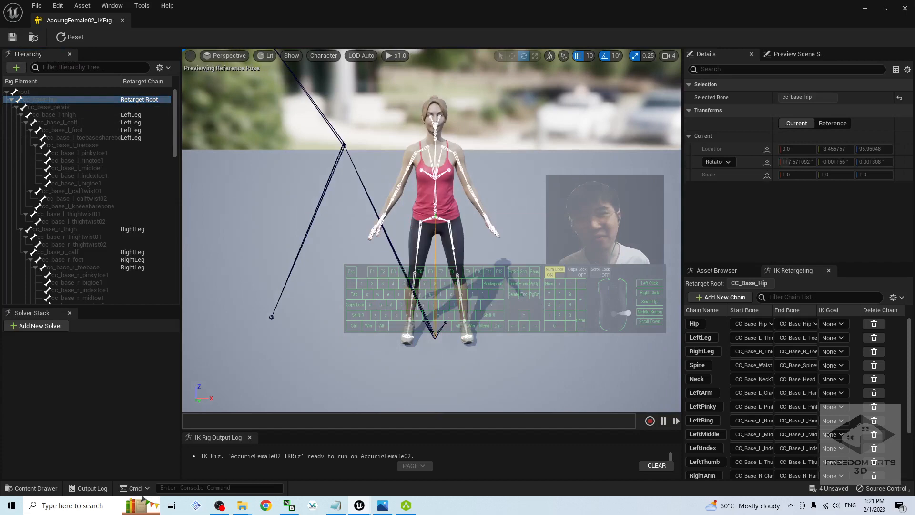
pyautogui.click(905, 8)
pyautogui.click(479, 442)
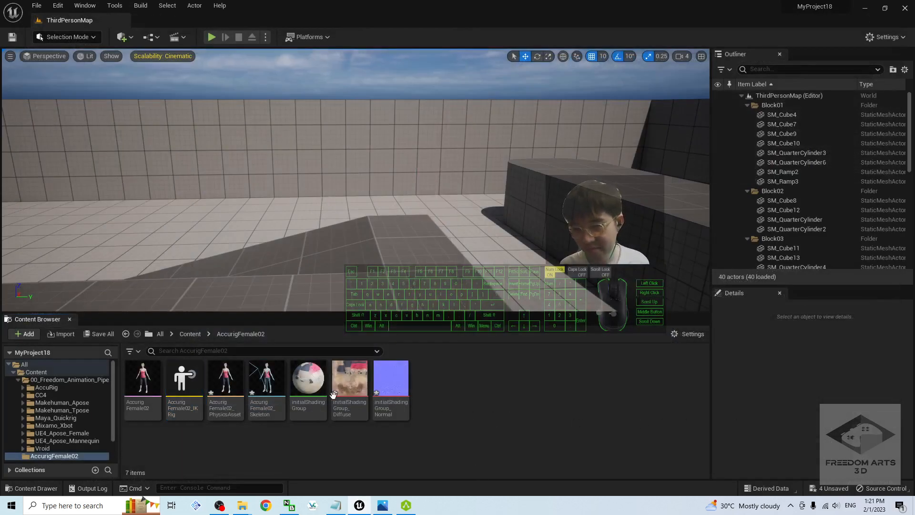
# Show retargeting options in AccurigFemale02_Skeleton, set cc_base_hip's translation retargeting to Animation Scaled, then save and close the skeleton.
pyautogui.doubleClick(263, 375)
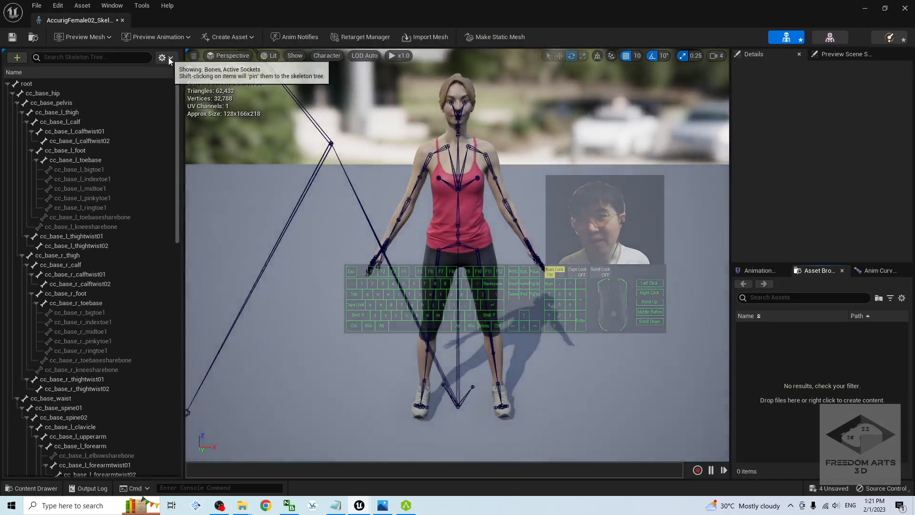
pyautogui.click(170, 58)
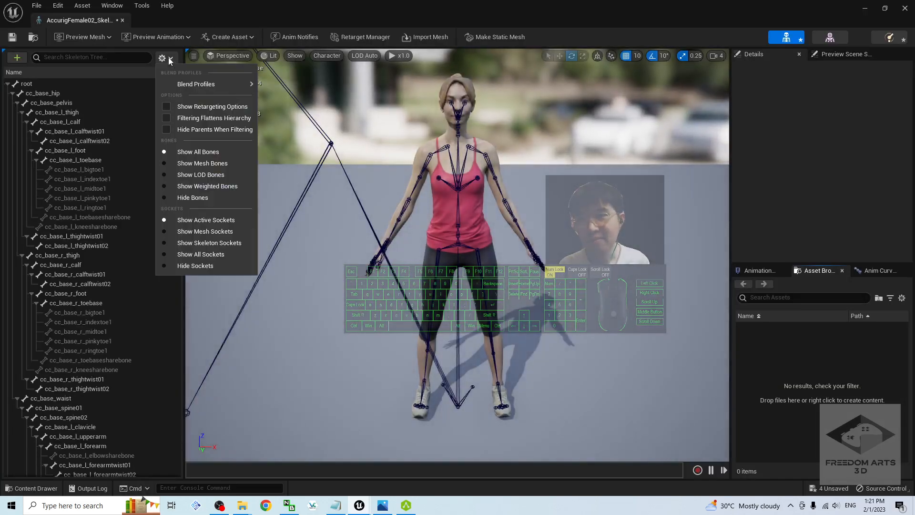
pyautogui.click(167, 106)
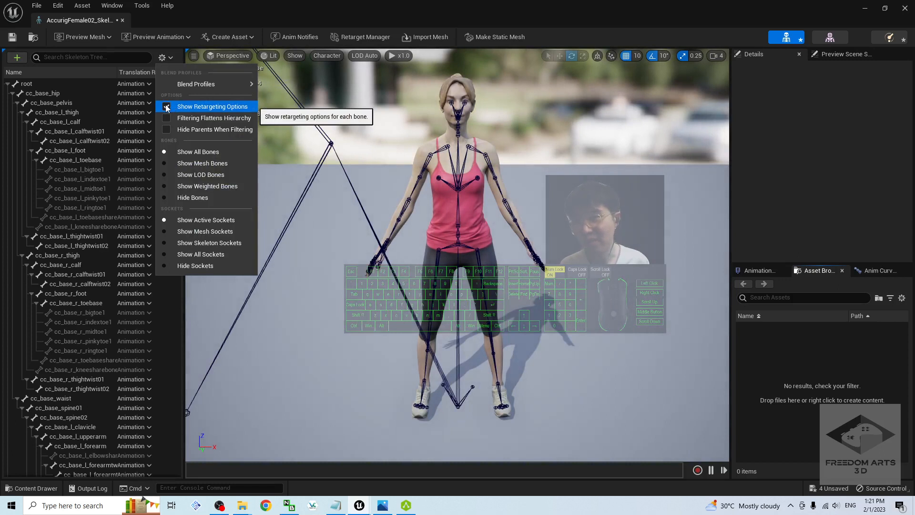
pyautogui.click(63, 94)
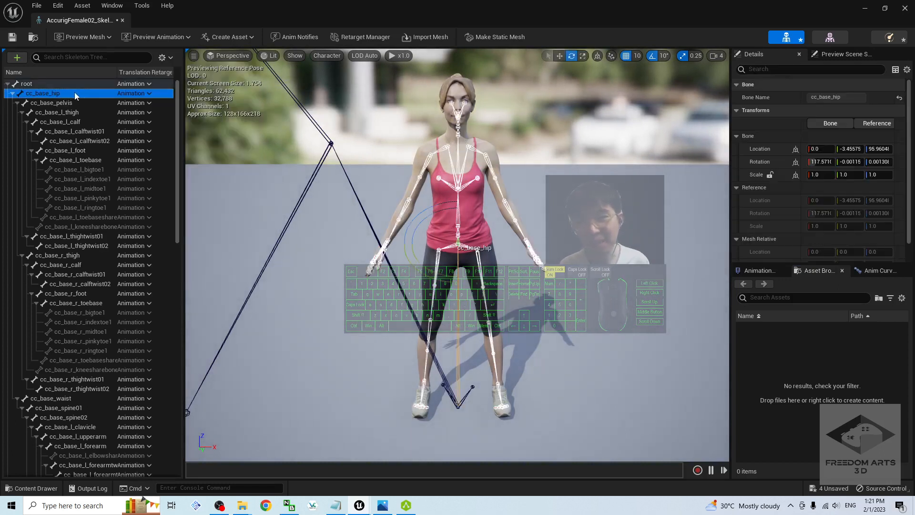
pyautogui.click(150, 93)
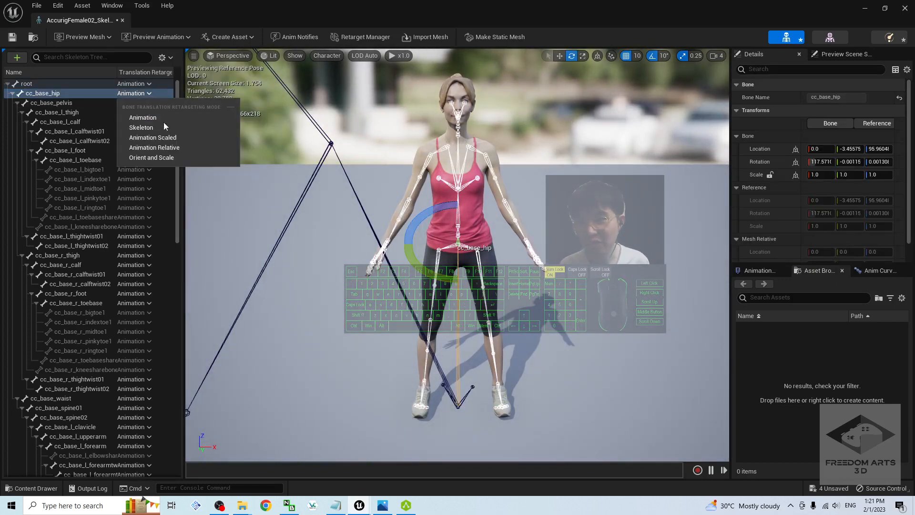
pyautogui.click(162, 139)
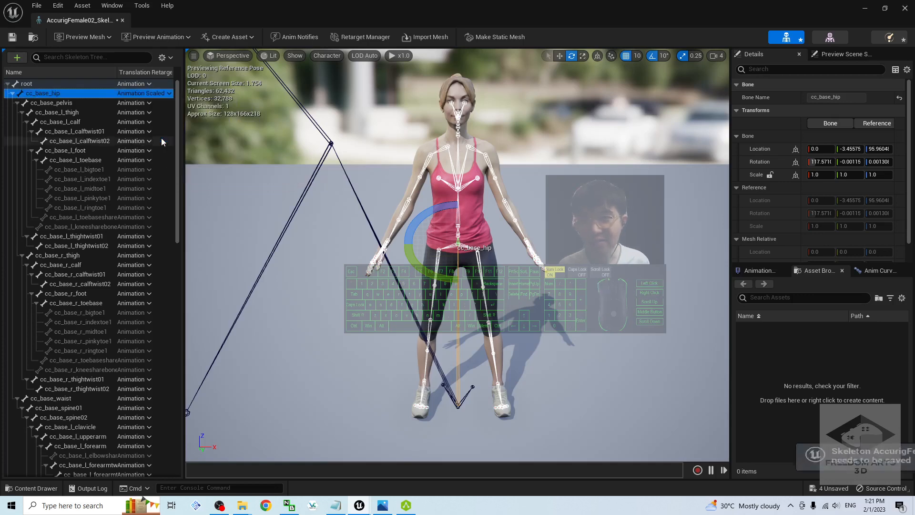
pyautogui.click(12, 39)
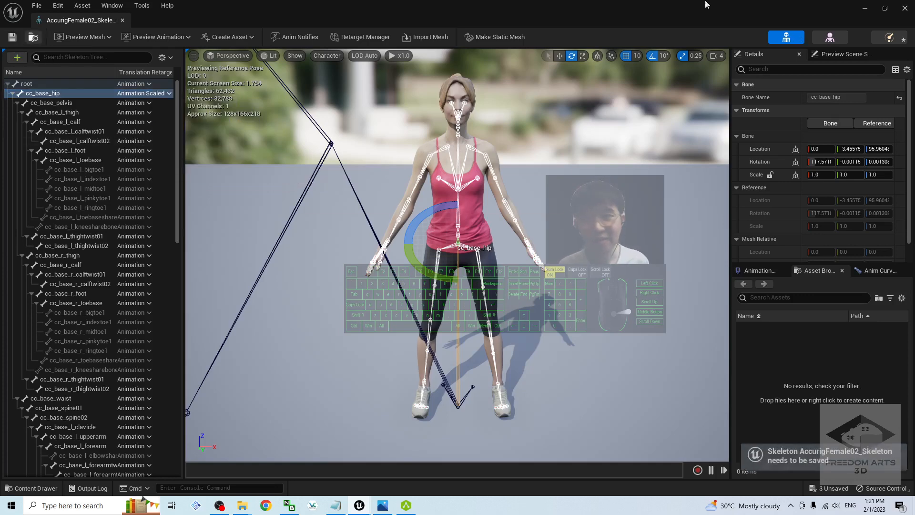
pyautogui.click(906, 8)
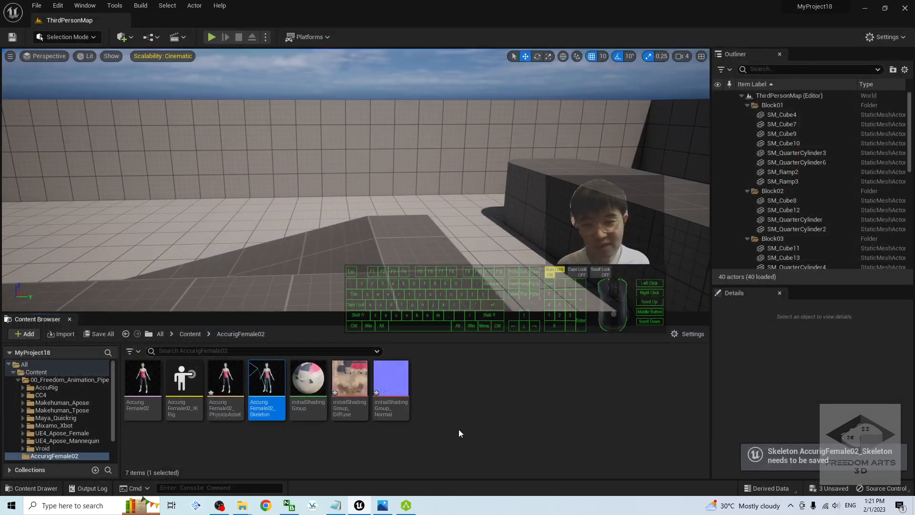
# Create an IK Retargeter in the AccurigFemale02 folder with UE4_Apose_IKRig as the rig to copy animation from.
pyautogui.rightClick(436, 408)
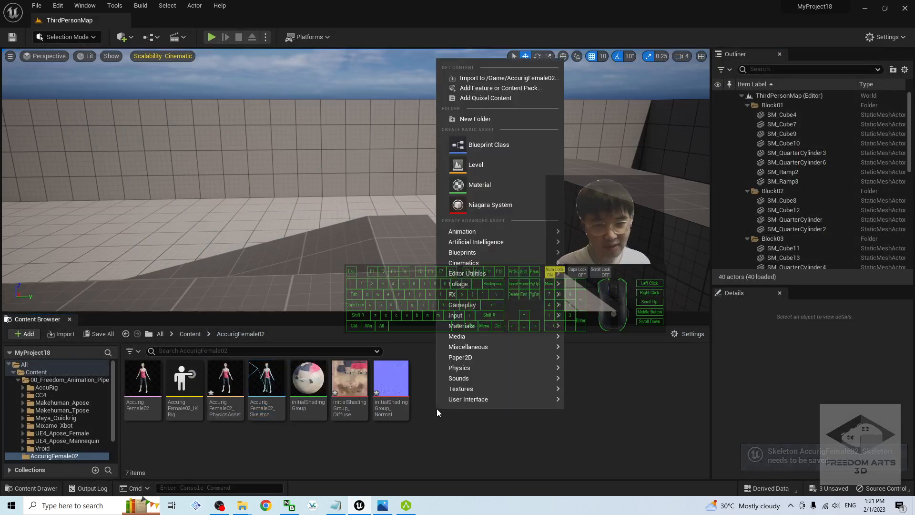
pyautogui.moveTo(488, 233)
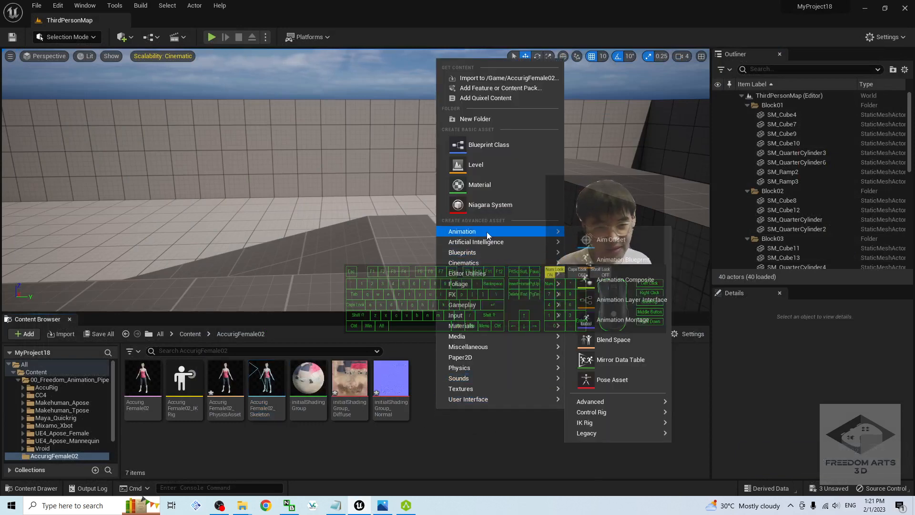
pyautogui.moveTo(596, 423)
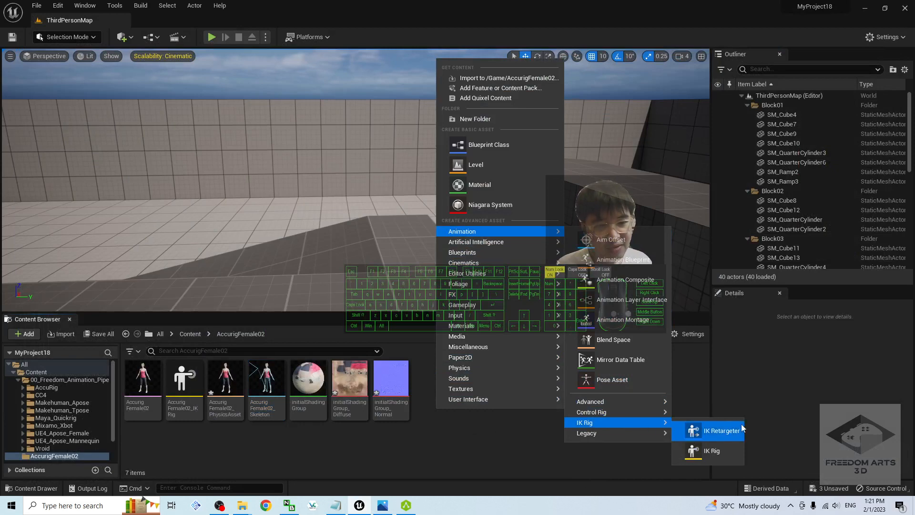
pyautogui.click(723, 432)
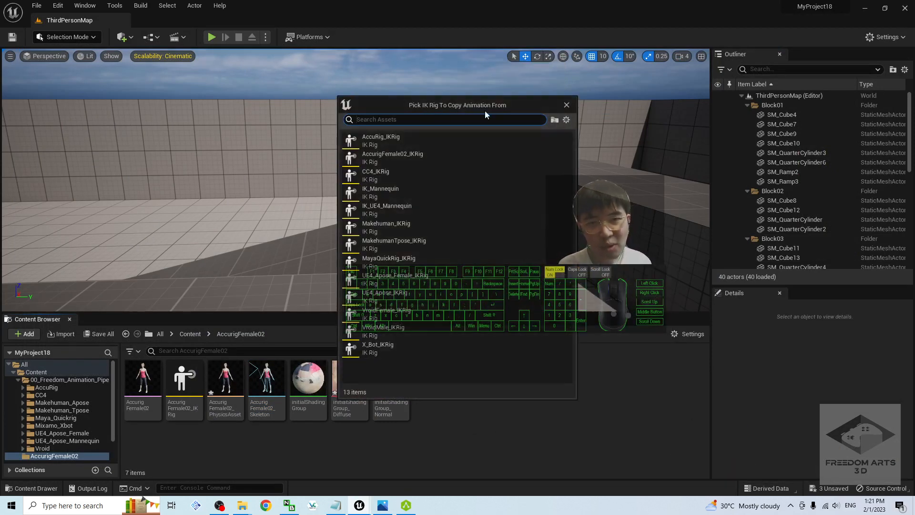
pyautogui.click(389, 298)
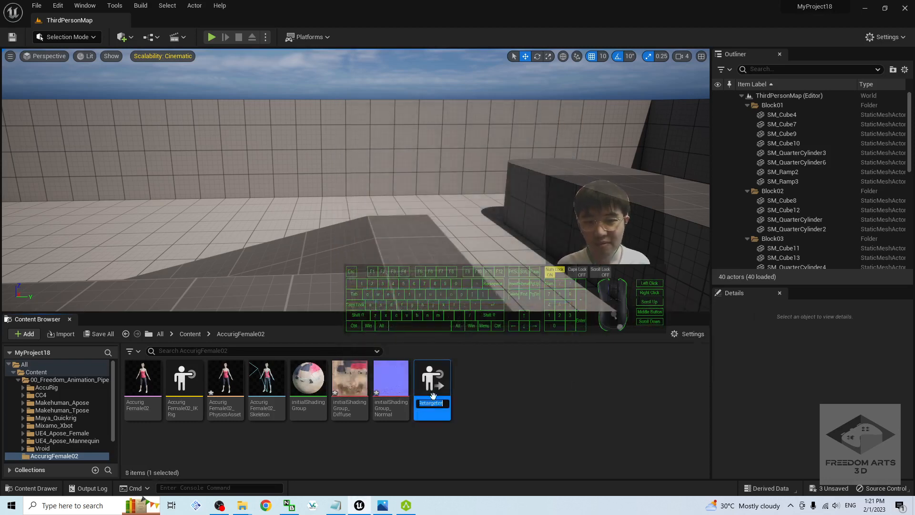
# Rename the new retargeter, replacing the beginning of its default name with UE4Apose_to_AccurigFemale02_.
pyautogui.moveTo(429, 403); pyautogui.dragTo(405, 403)
pyautogui.press('BackSpace')
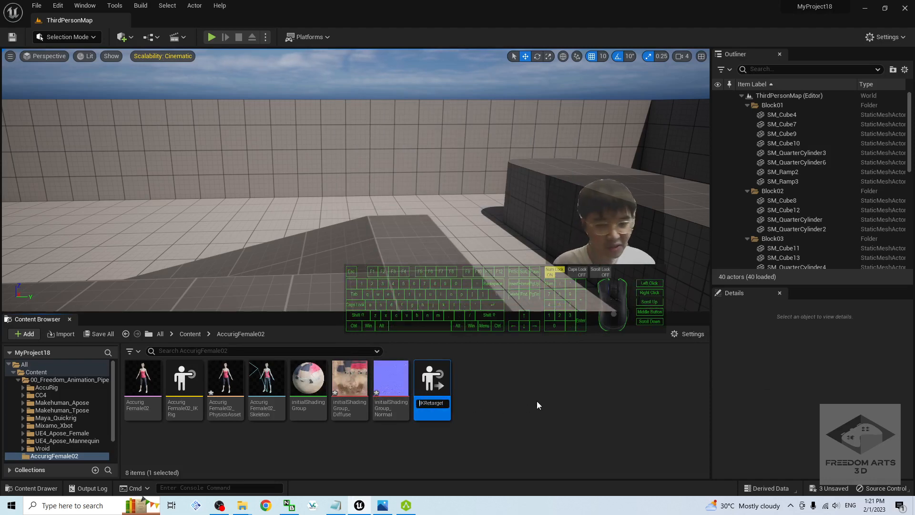
pyautogui.write('UE4')
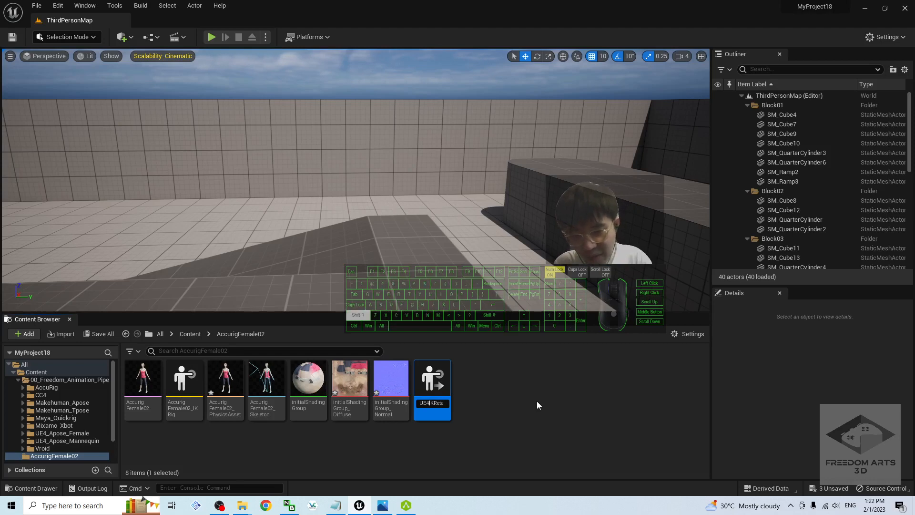
pyautogui.write('Apose_')
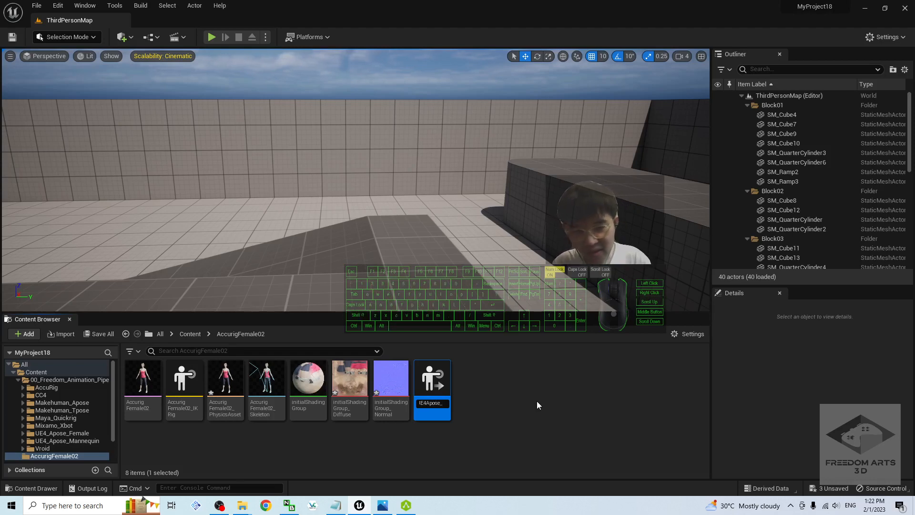
pyautogui.write('to_Ac')
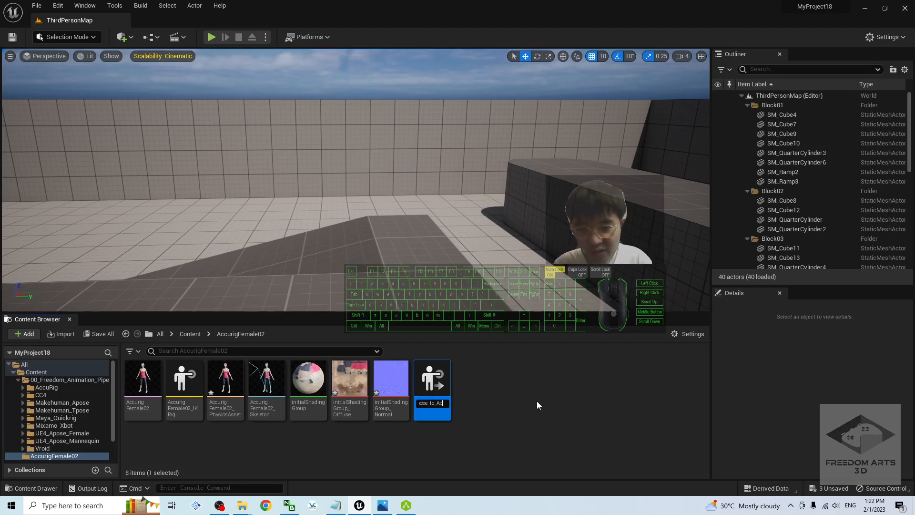
pyautogui.write('curigFemale02')
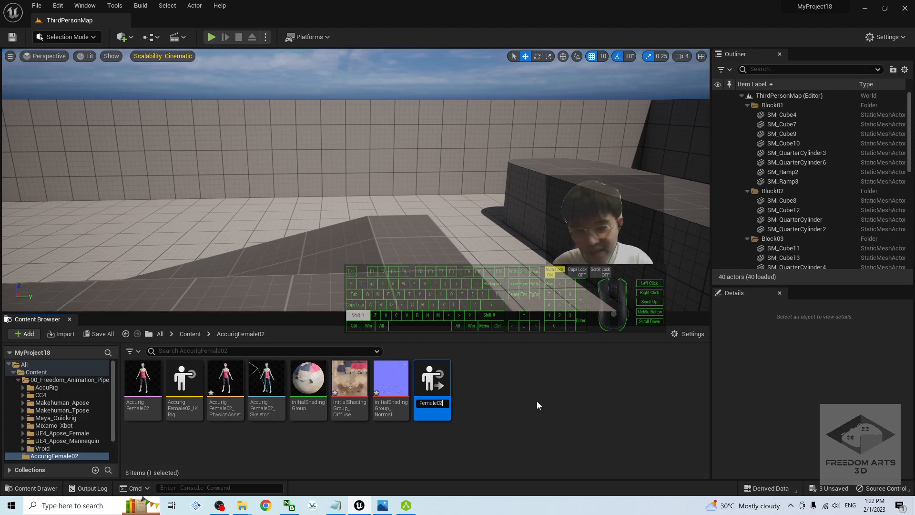
pyautogui.write('_')
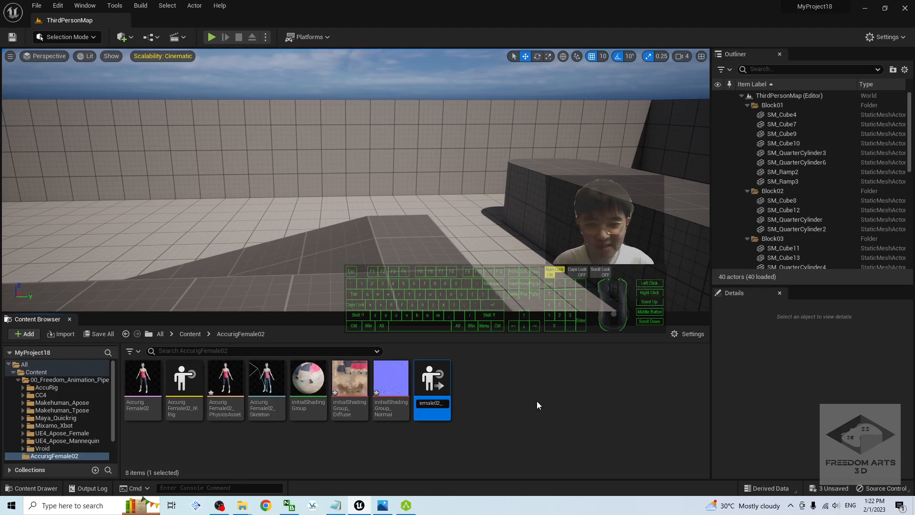
pyautogui.press('Return')
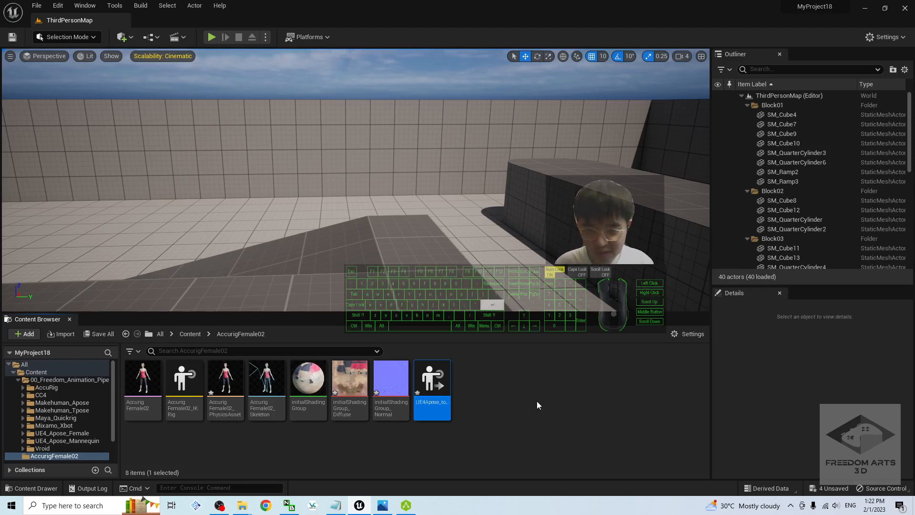
# Open the new retargeter and set its target IK rig to AccurigFemale02_IKRig.
pyautogui.doubleClick(430, 376)
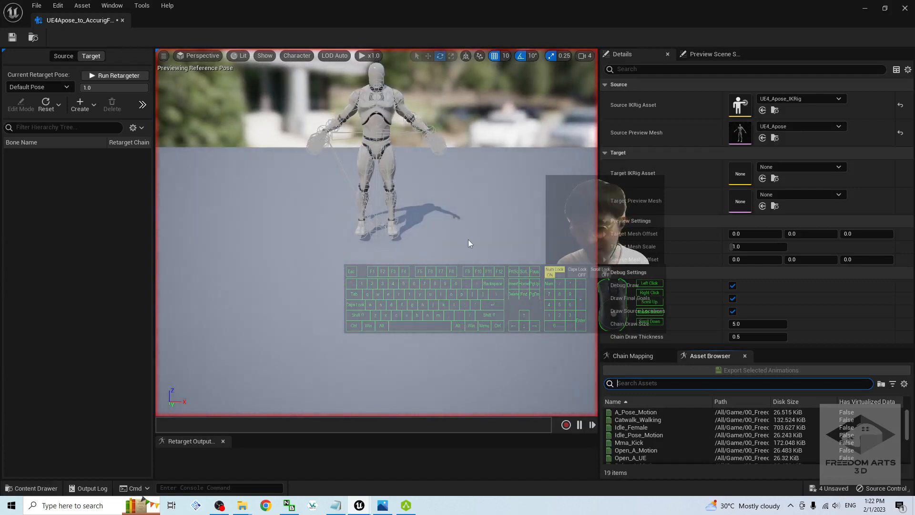
pyautogui.keyDown('shift'); pyautogui.moveTo(470, 258); pyautogui.dragTo(462, 301, button='middle'); pyautogui.keyUp('shift')
pyautogui.scroll(3, 470, 264)
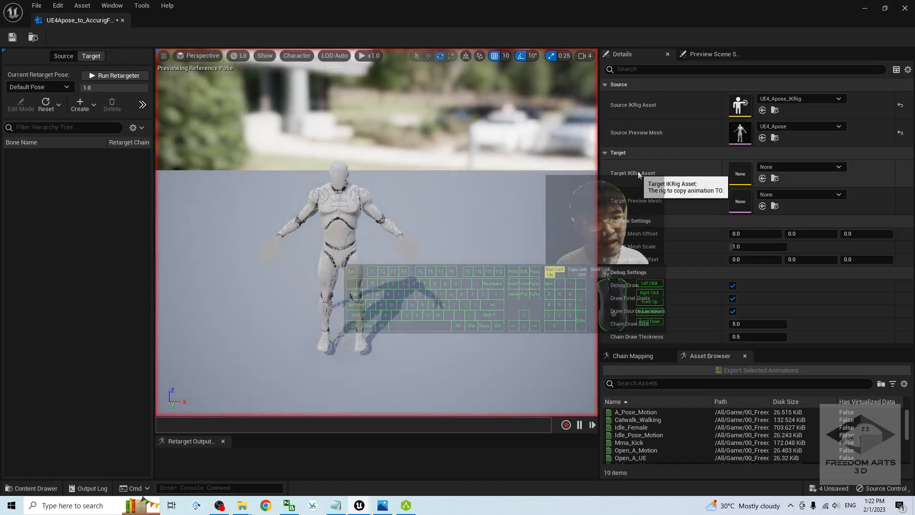
pyautogui.click(782, 168)
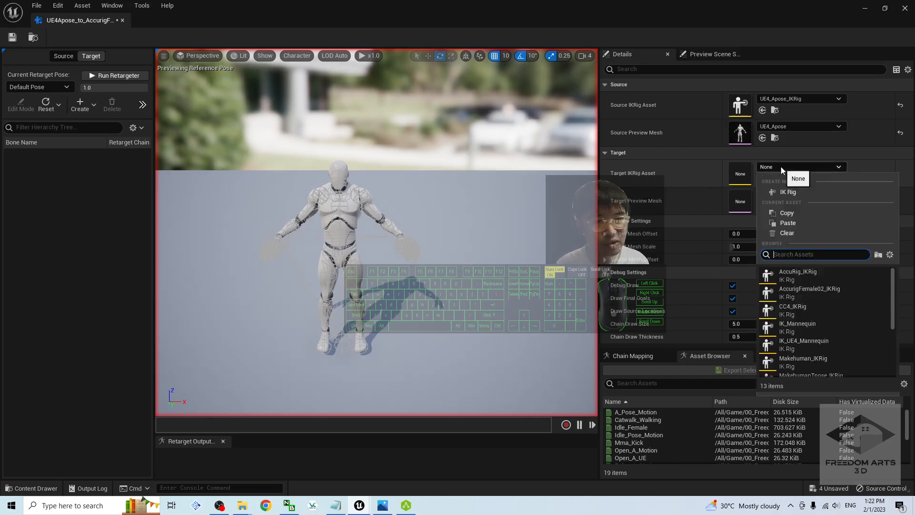
pyautogui.click(826, 290)
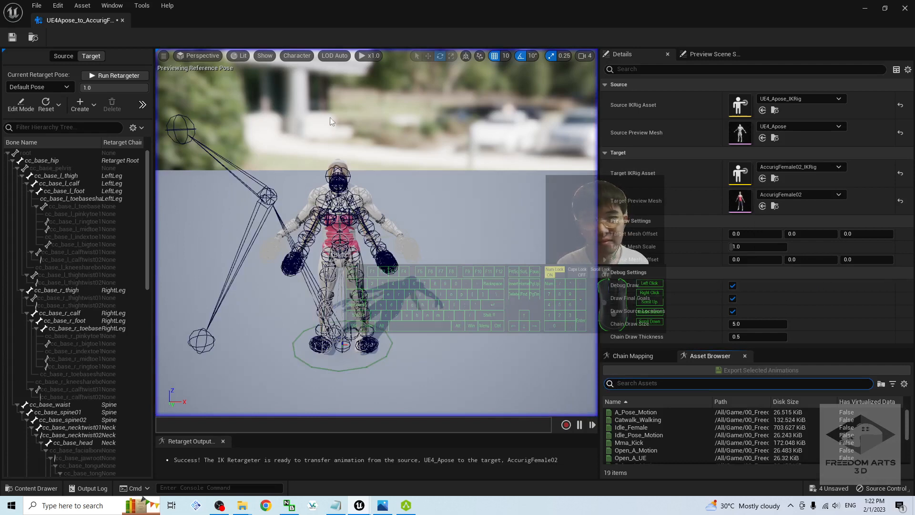
# Set the bone draw size in the retargeter's preview viewport to 1.0.
pyautogui.click(295, 56)
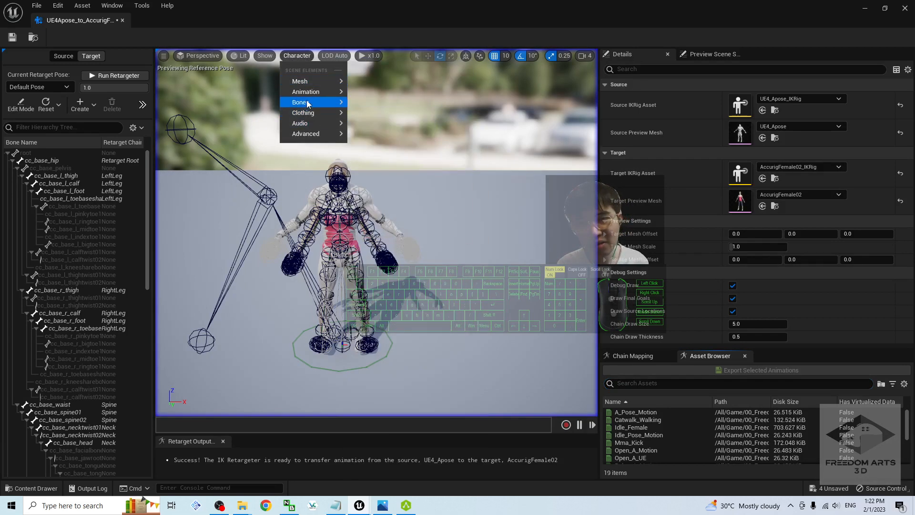
pyautogui.moveTo(324, 102)
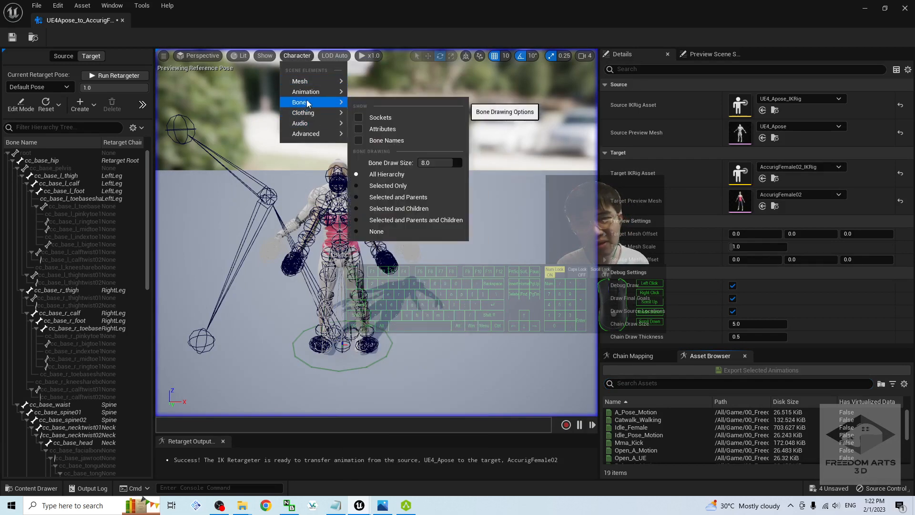
pyautogui.click(425, 163)
pyautogui.write('1')
pyautogui.press('Return')
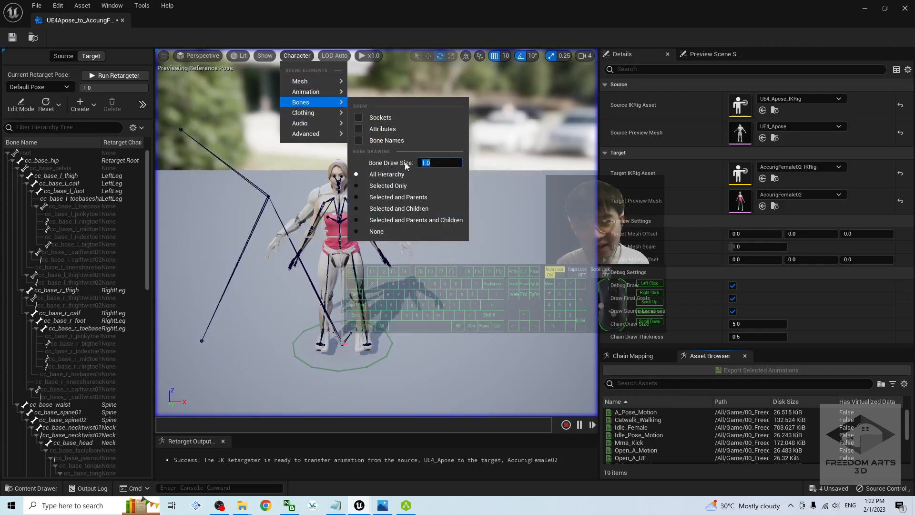
pyautogui.click(424, 352)
# Set the target mesh's X offset to 150 so the two characters stand side by side.
pyautogui.scroll(5, 386, 248)
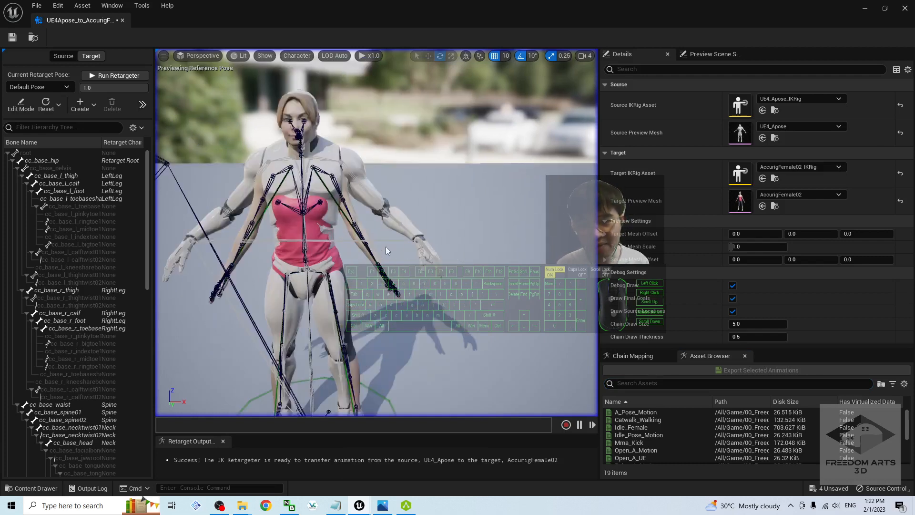
pyautogui.scroll(-4, 386, 247)
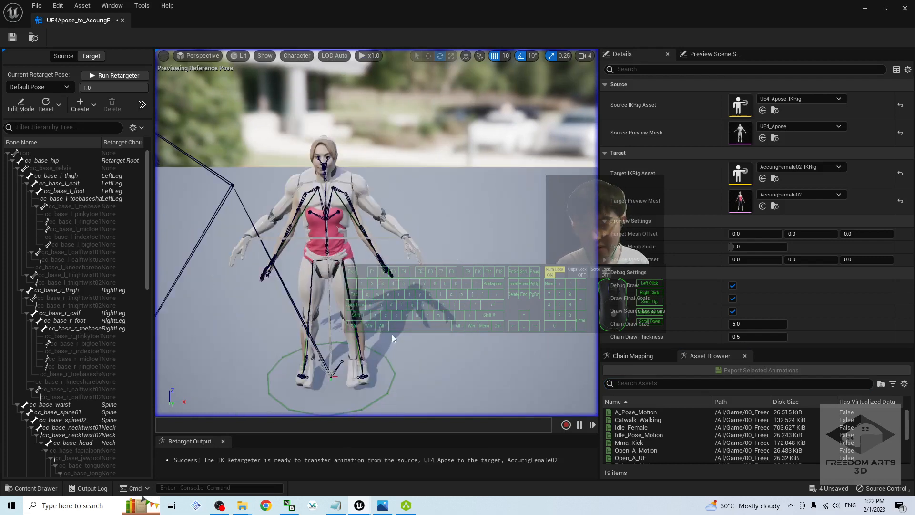
pyautogui.keyDown('shift'); pyautogui.moveTo(442, 344); pyautogui.dragTo(467, 329, button='middle'); pyautogui.keyUp('shift')
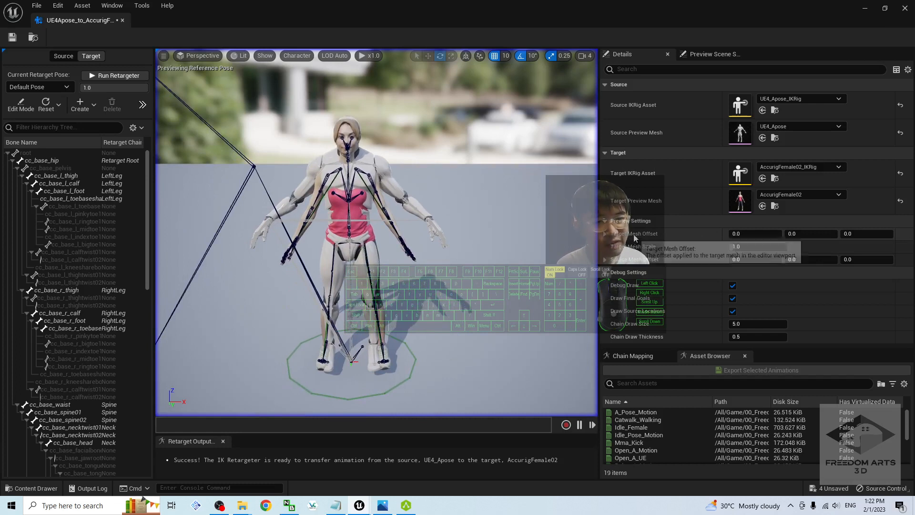
pyautogui.click(738, 234)
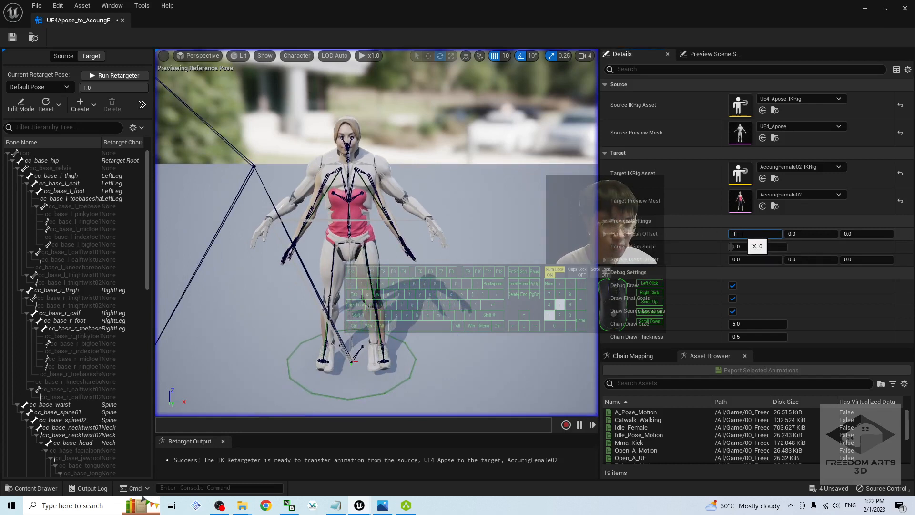
pyautogui.write('150')
pyautogui.press('Return')
pyautogui.scroll(-4, 495, 226)
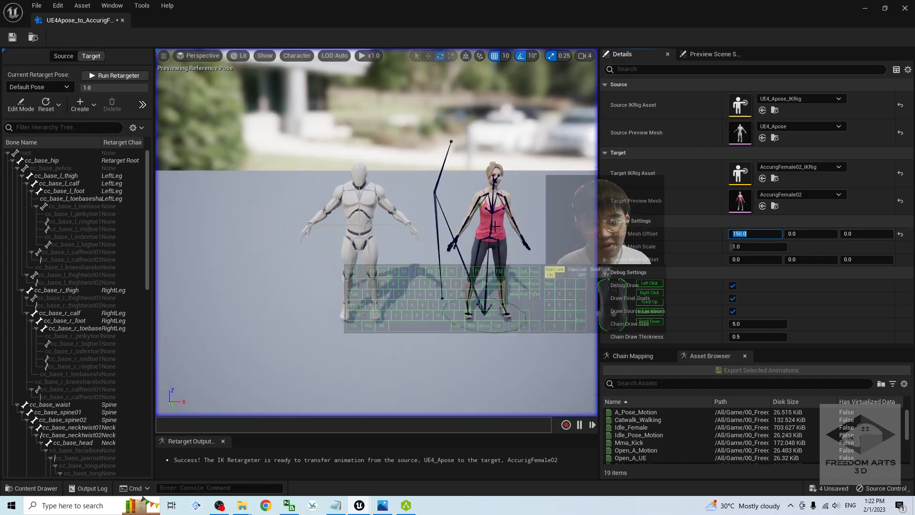
pyautogui.scroll(2, 498, 206)
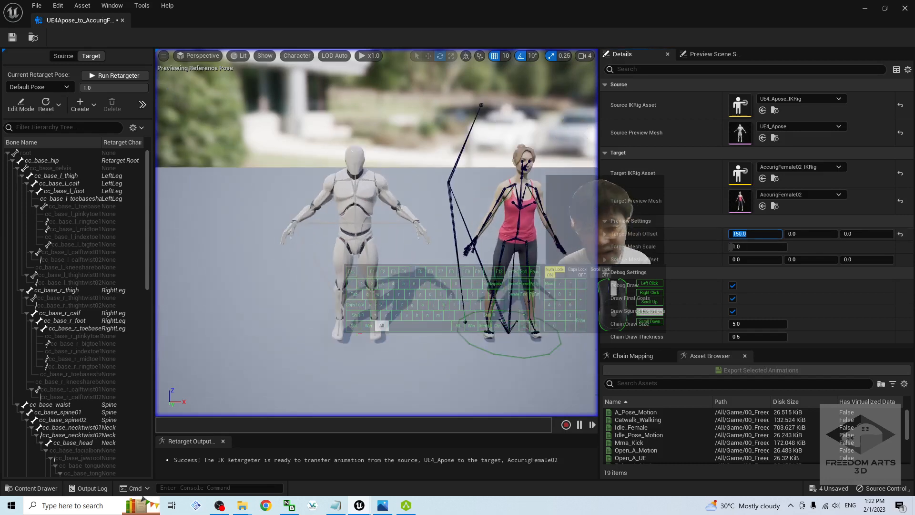
pyautogui.keyDown('alt'); pyautogui.moveTo(493, 272); pyautogui.dragTo(387, 289, button='middle'); pyautogui.keyUp('alt')
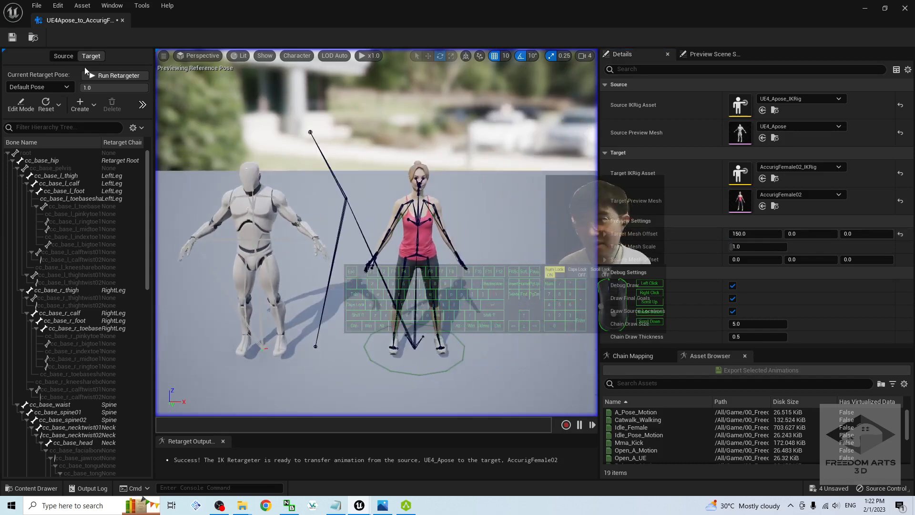
# Switch to the source skeleton and import its retarget pose from the A_Pose_Motion animation sequence at frame 0 as ImportedRetargetPose.
pyautogui.click(62, 57)
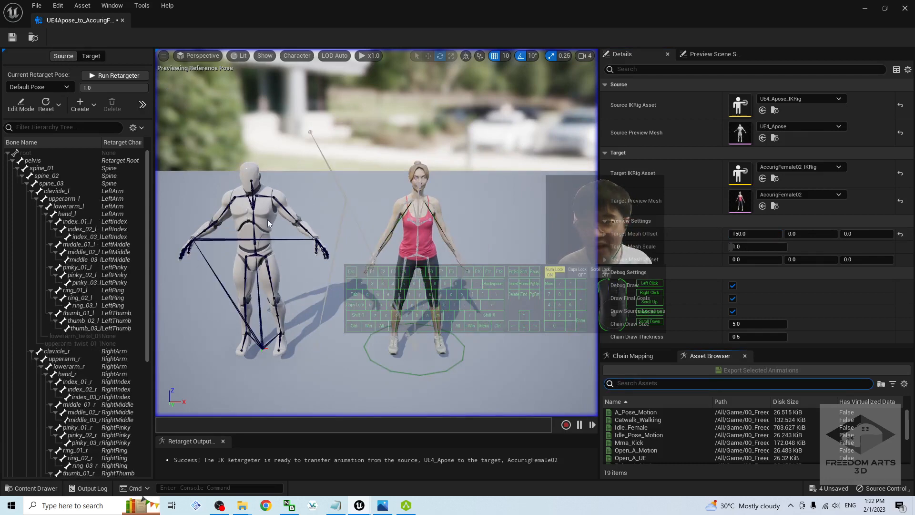
pyautogui.click(95, 105)
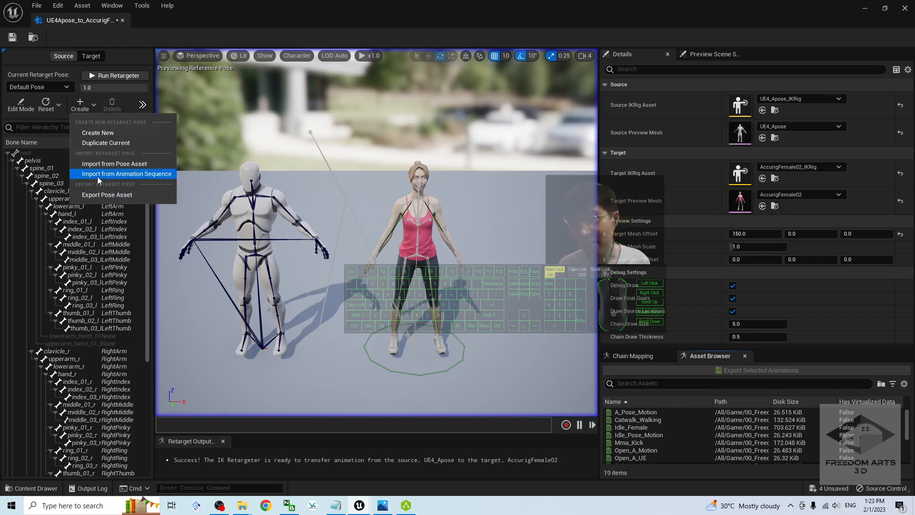
pyautogui.click(119, 174)
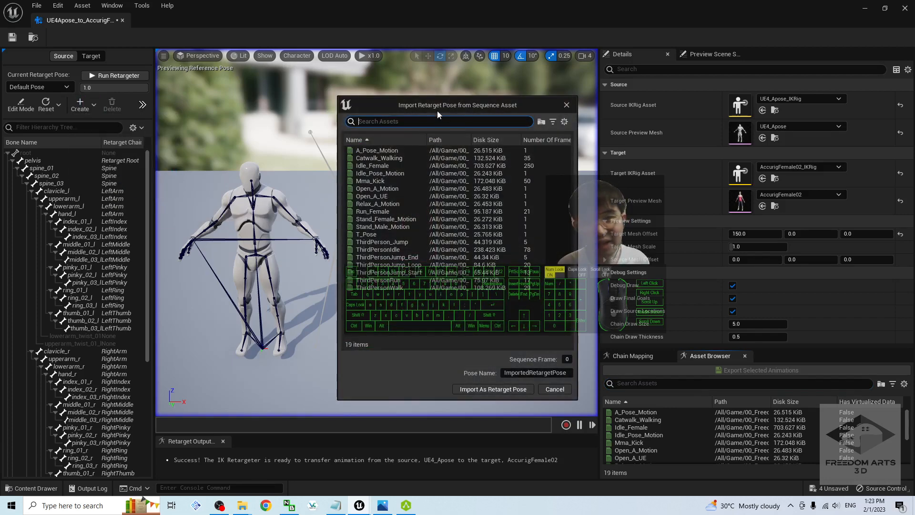
pyautogui.moveTo(458, 101); pyautogui.dragTo(558, 103)
pyautogui.click(472, 152)
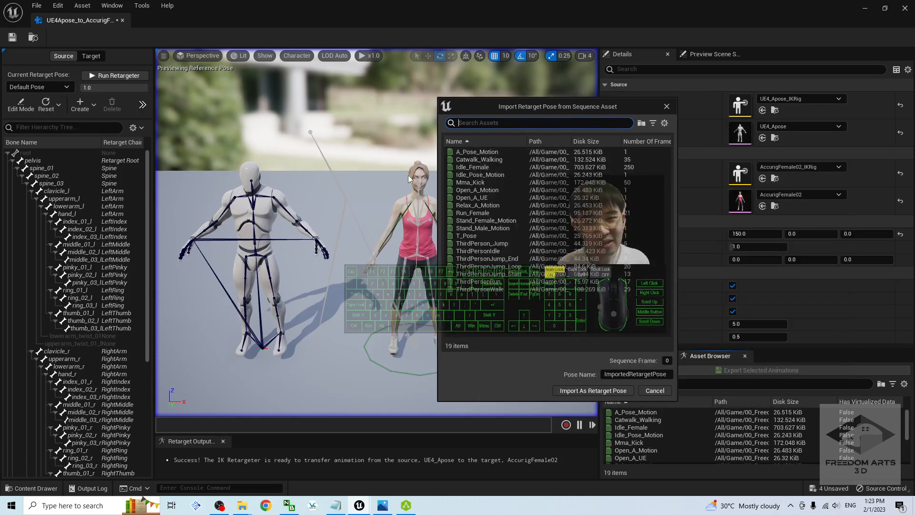
pyautogui.moveTo(511, 105); pyautogui.dragTo(560, 106)
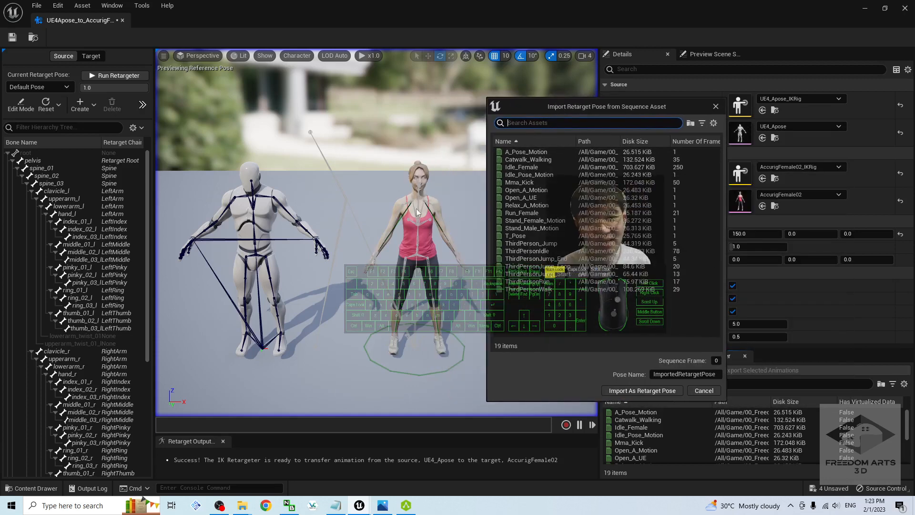
pyautogui.click(516, 235)
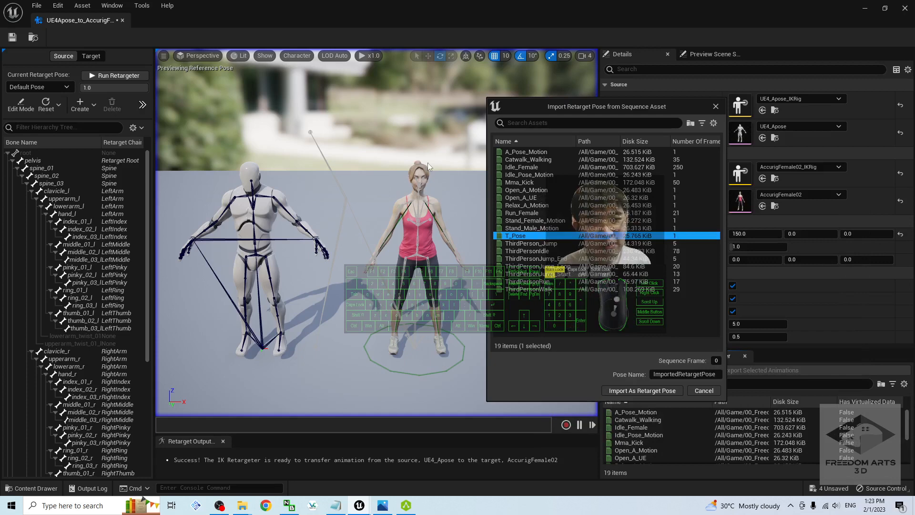
pyautogui.click(521, 197)
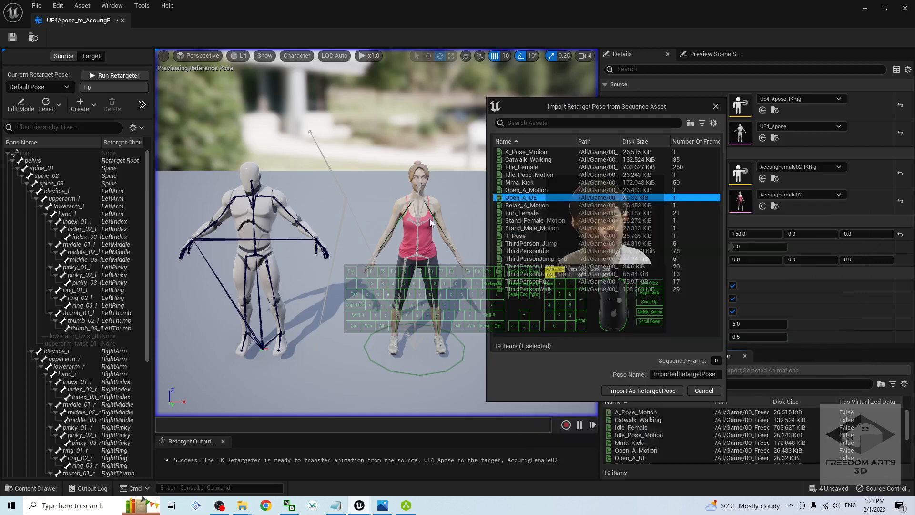
pyautogui.click(529, 151)
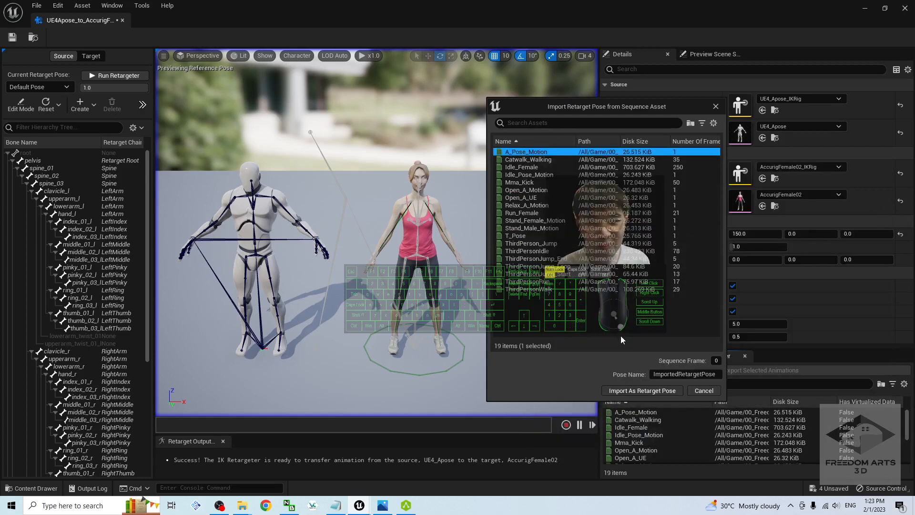
pyautogui.click(635, 391)
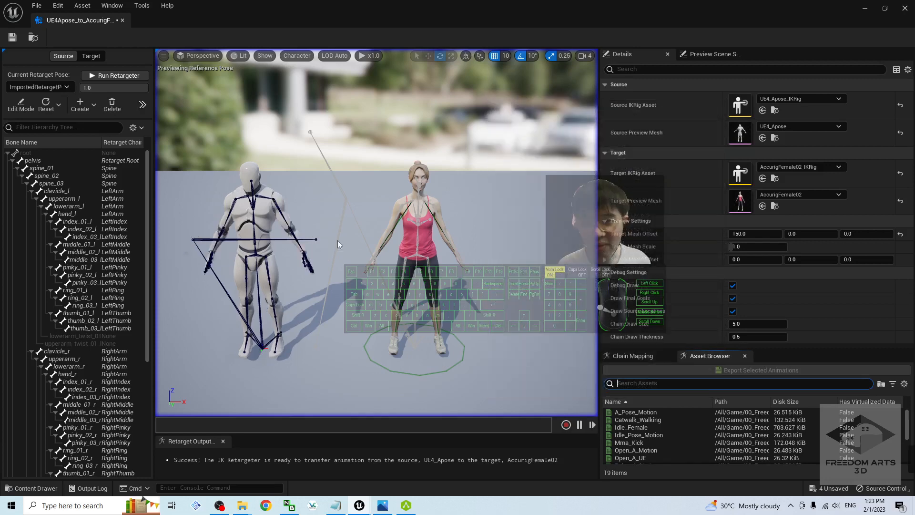
# Set the target mesh's X offset to 0 so the female character overlaps the source mannequin.
pyautogui.scroll(4, 278, 287)
pyautogui.scroll(-4, 278, 287)
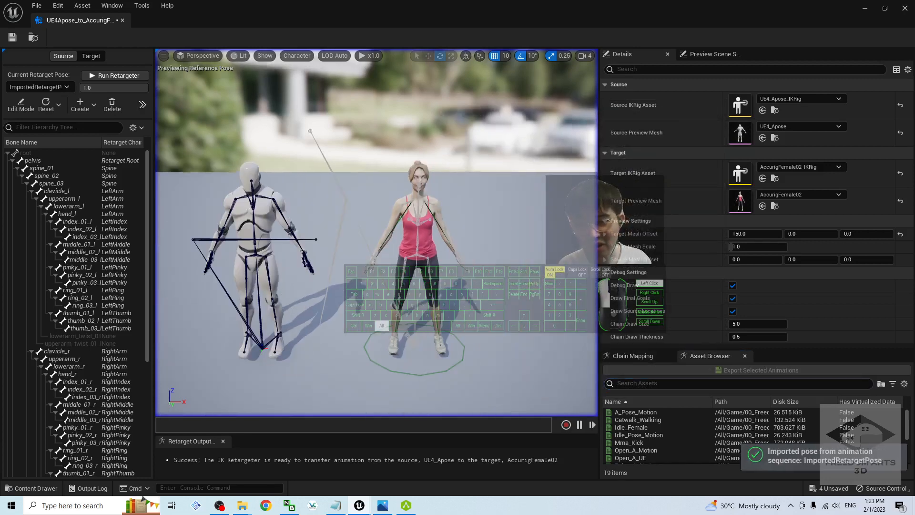
pyautogui.keyDown('alt'); pyautogui.moveTo(279, 287); pyautogui.dragTo(316, 336); pyautogui.keyUp('alt')
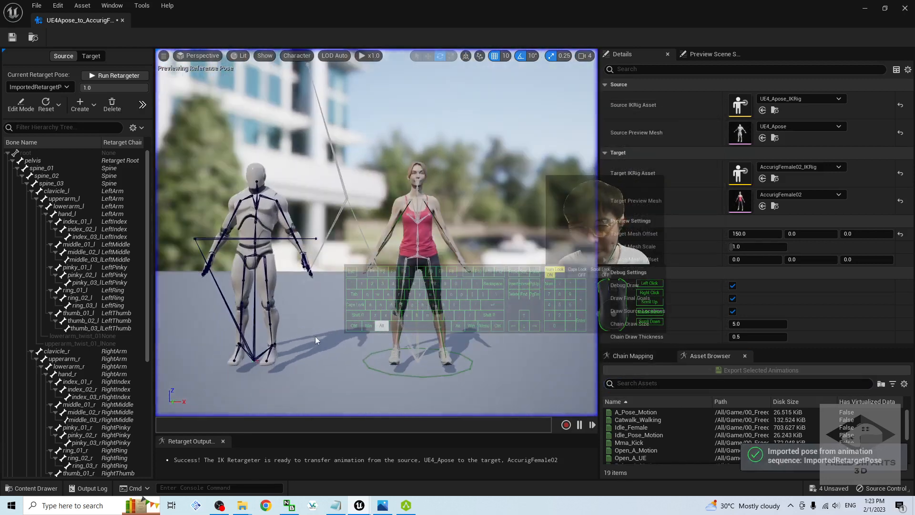
pyautogui.click(426, 273)
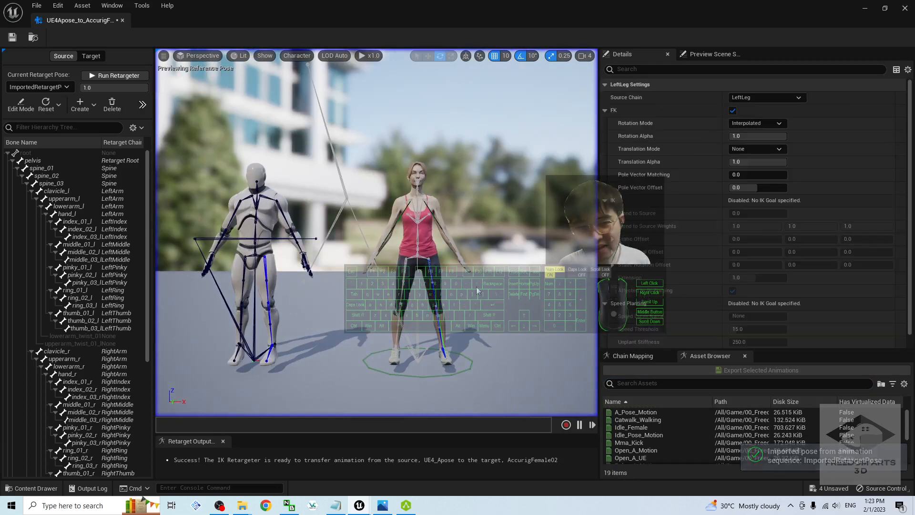
pyautogui.click(456, 301)
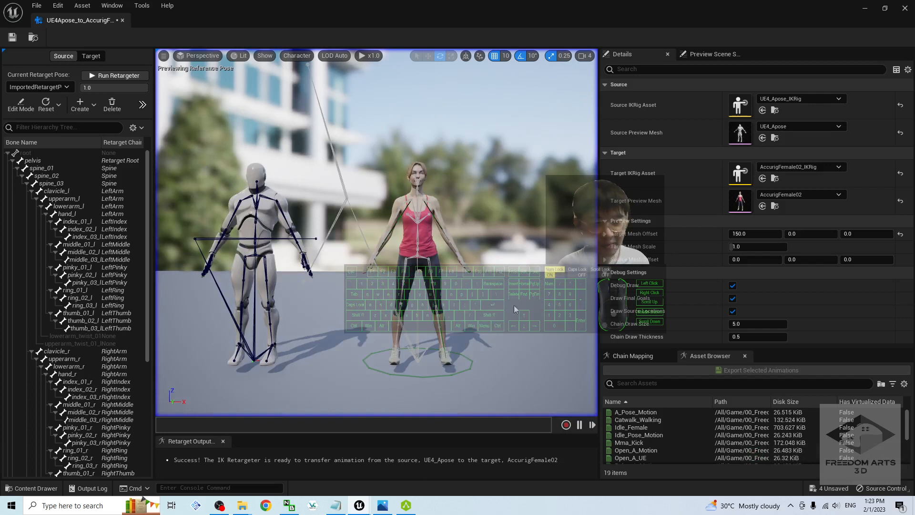
pyautogui.click(744, 235)
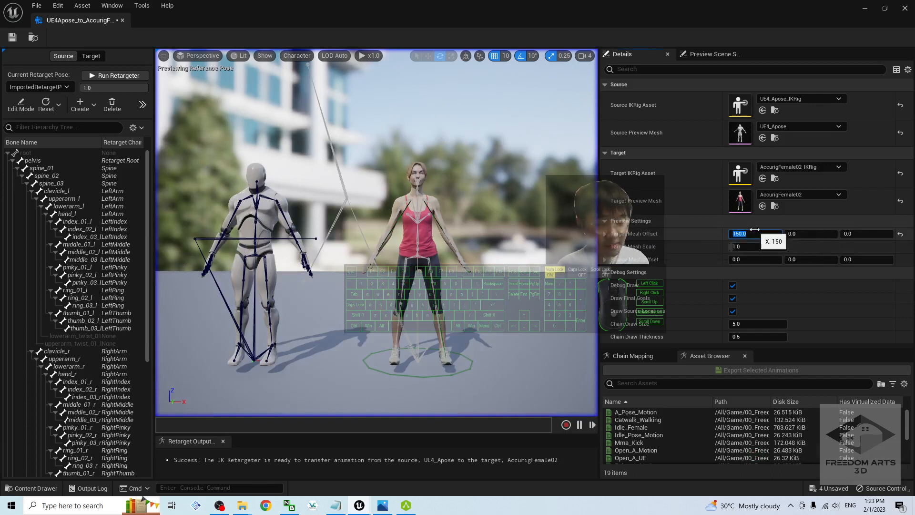
pyautogui.write('0')
pyautogui.press('Return')
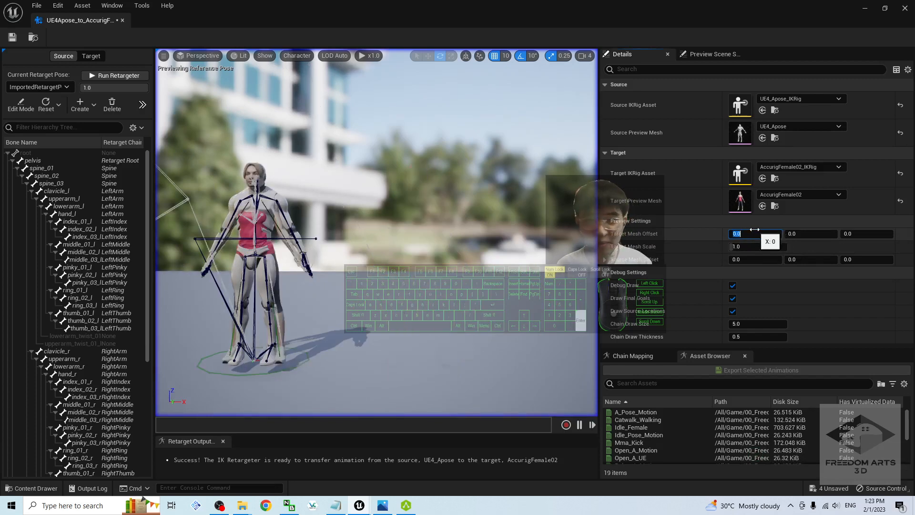
pyautogui.keyDown('alt'); pyautogui.moveTo(387, 322); pyautogui.dragTo(561, 279, button='middle'); pyautogui.keyUp('alt')
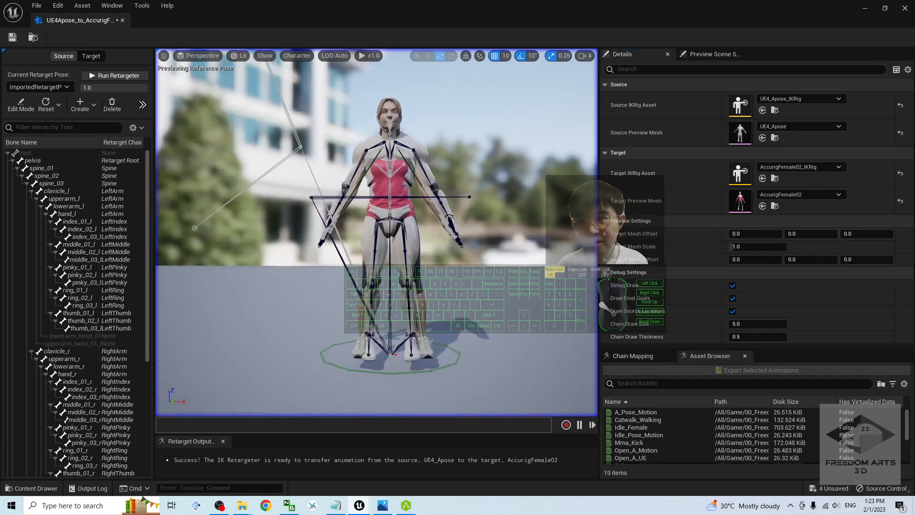
# Switch to the target skeleton and turn on editing of its retarget pose, with the legs in view.
pyautogui.click(93, 58)
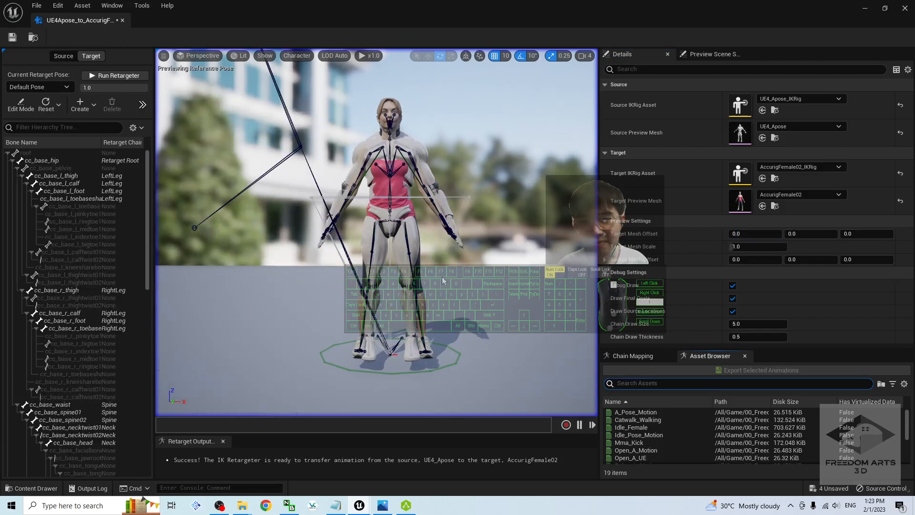
pyautogui.scroll(3, 443, 280)
pyautogui.keyDown('alt'); pyautogui.moveTo(521, 310); pyautogui.dragTo(475, 323); pyautogui.keyUp('alt')
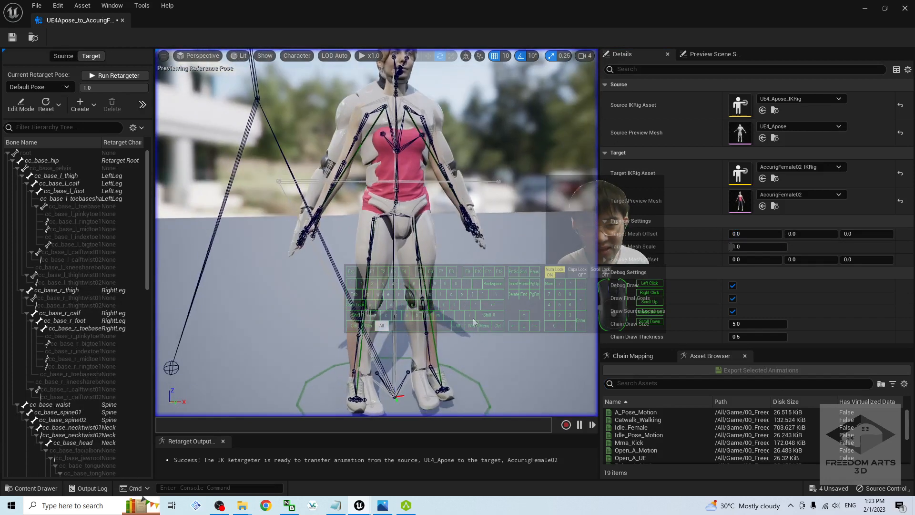
pyautogui.click(421, 296)
pyautogui.click(419, 272)
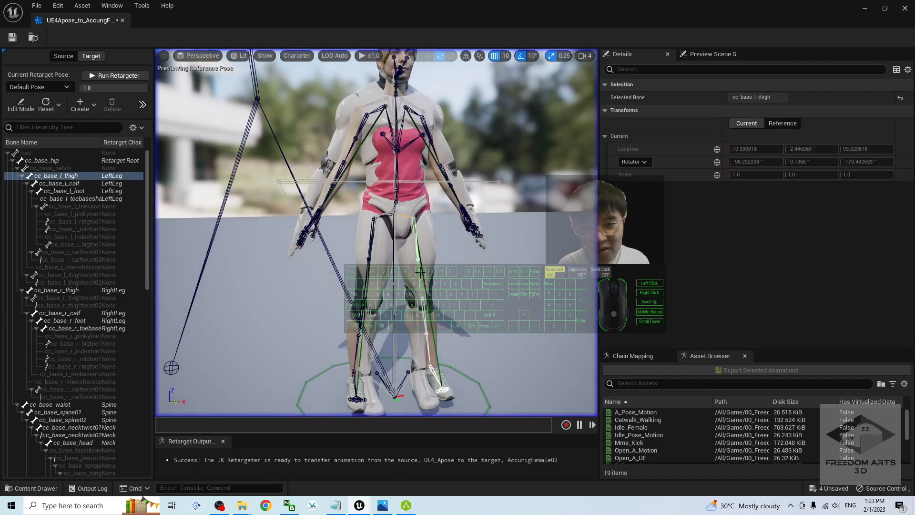
pyautogui.keyDown('alt'); pyautogui.moveTo(399, 188); pyautogui.dragTo(350, 186); pyautogui.keyUp('alt')
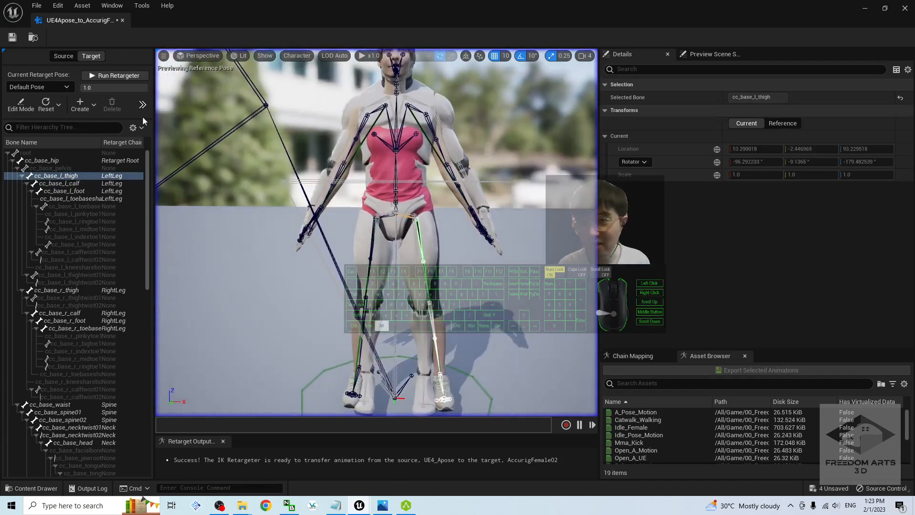
pyautogui.scroll(3, 498, 298)
pyautogui.scroll(-3, 505, 319)
pyautogui.moveTo(494, 327)
pyautogui.keyDown('alt'); pyautogui.mouseDown()
pyautogui.moveTo(476, 328)
pyautogui.moveTo(507, 325)
pyautogui.mouseUp(); pyautogui.keyUp('alt')
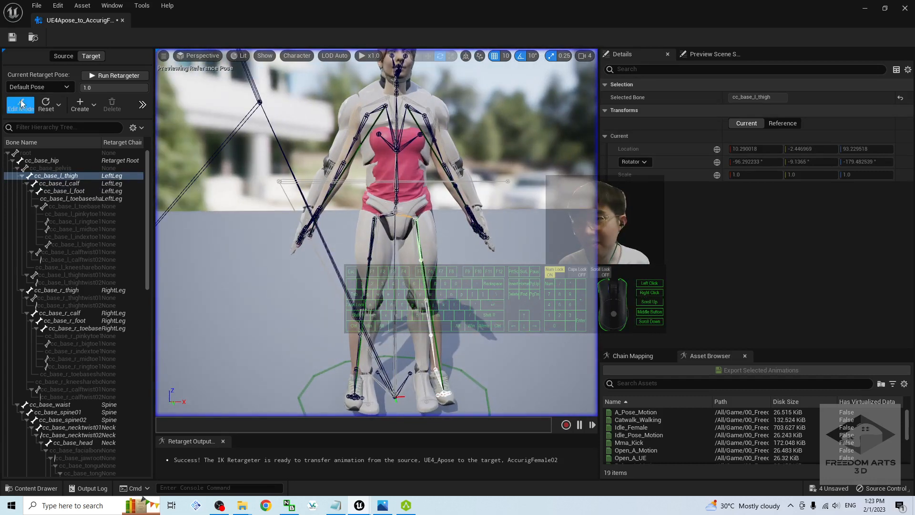
pyautogui.click(21, 103)
pyautogui.click(533, 285)
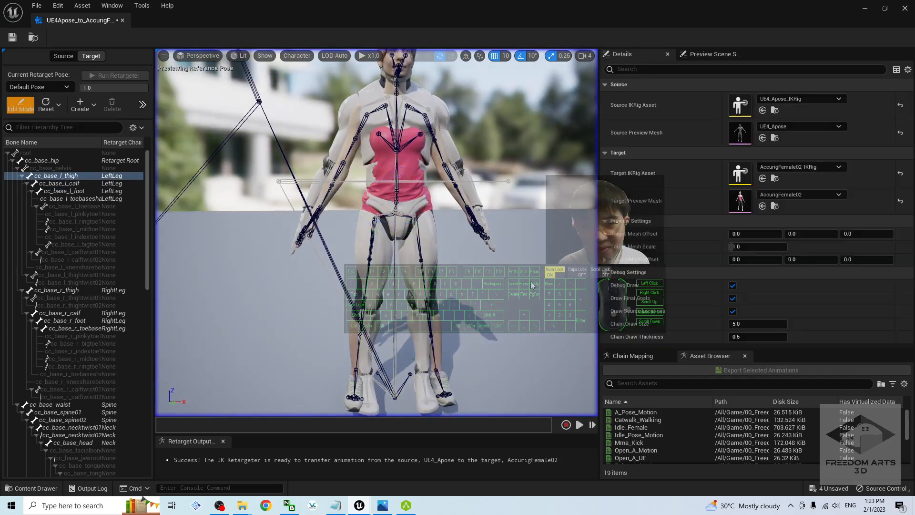
pyautogui.keyDown('alt'); pyautogui.moveTo(534, 285); pyautogui.dragTo(421, 246); pyautogui.keyUp('alt')
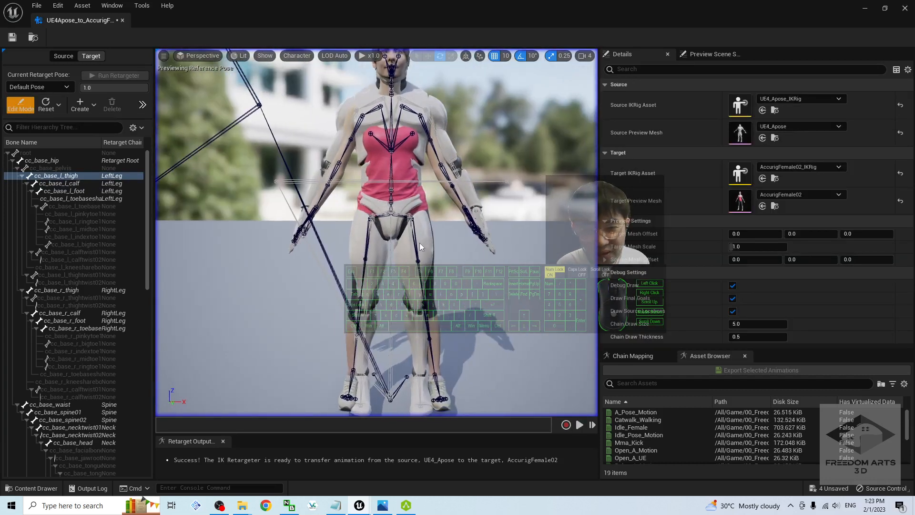
# Set the rotation snap to 2.812° and rotate the left thigh bone inward to a relative Z offset of 2.8125°.
pyautogui.click(415, 241)
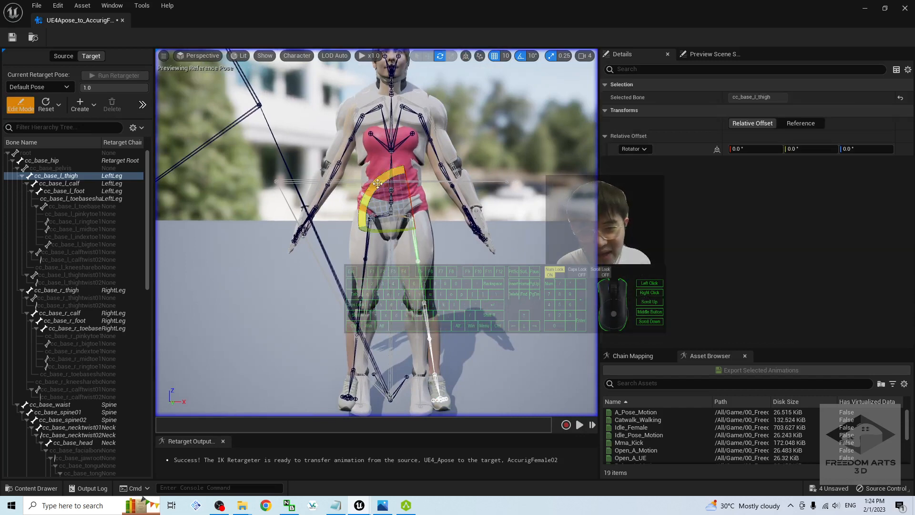
pyautogui.moveTo(376, 203)
pyautogui.mouseDown()
pyautogui.moveTo(371, 187)
pyautogui.moveTo(375, 210)
pyautogui.moveTo(373, 193)
pyautogui.mouseUp()
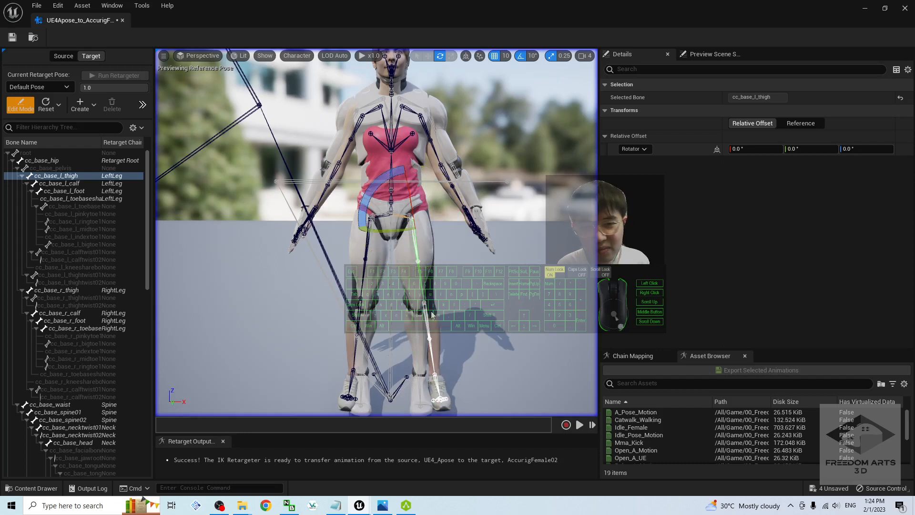
pyautogui.click(533, 56)
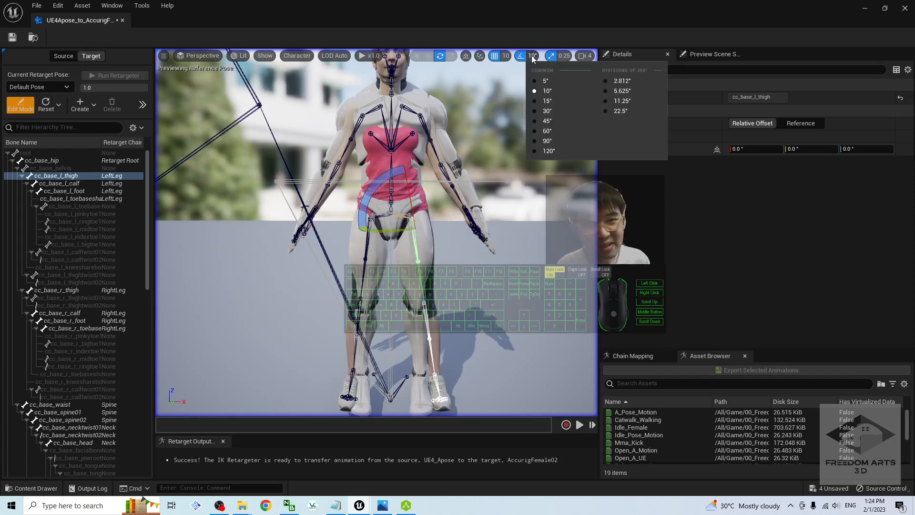
pyautogui.click(609, 81)
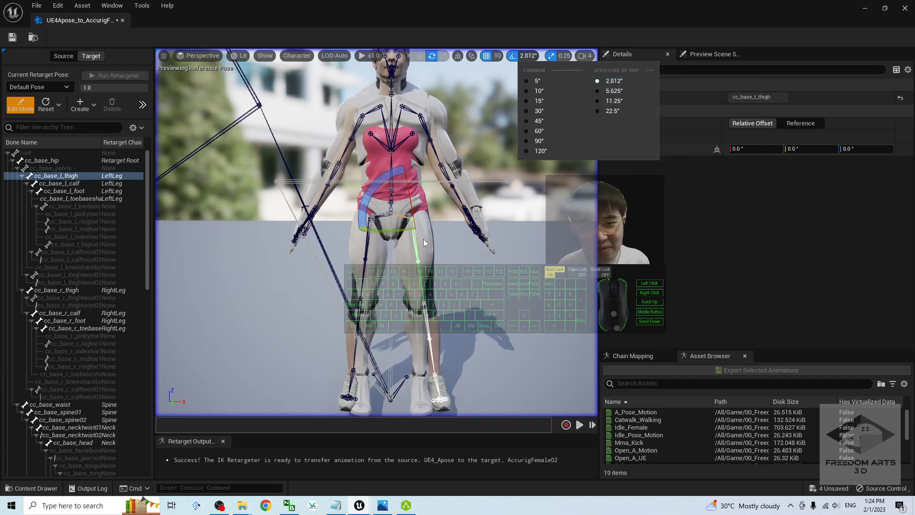
pyautogui.click(395, 208)
pyautogui.click(414, 234)
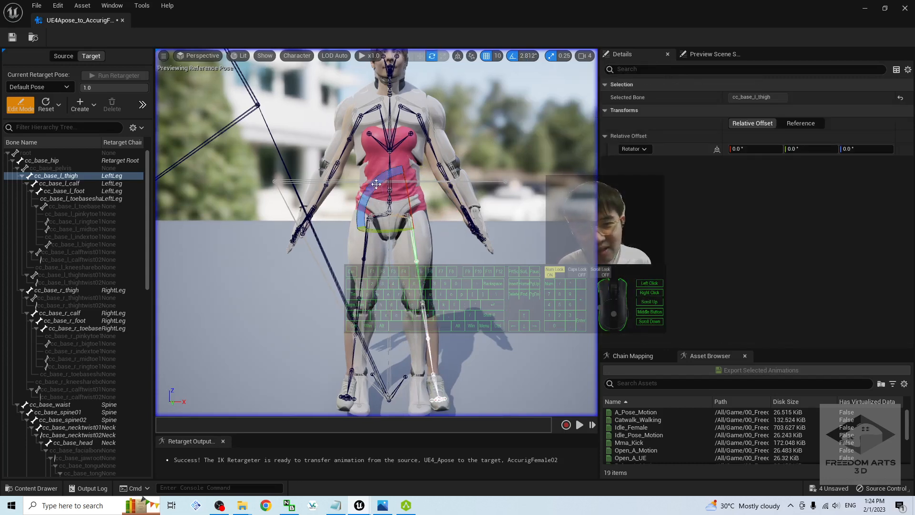
pyautogui.moveTo(377, 184); pyautogui.dragTo(355, 227)
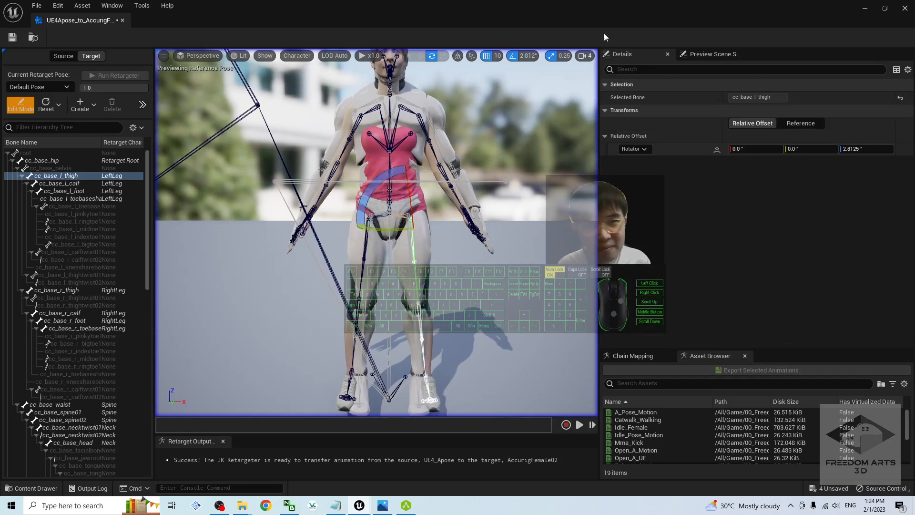
# Rotate the right thigh bone to a relative Z offset of -2.8125° to match the source leg.
pyautogui.click(529, 56)
pyautogui.click(531, 55)
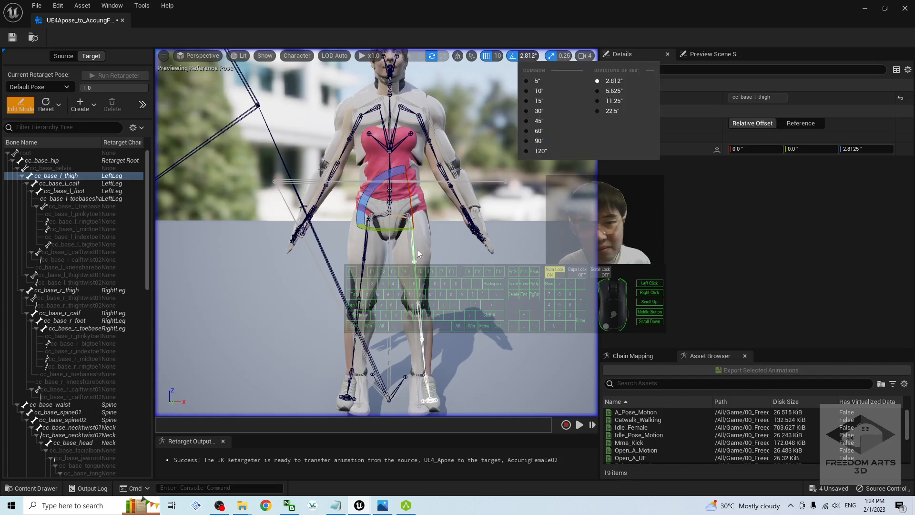
pyautogui.click(366, 239)
pyautogui.moveTo(406, 186); pyautogui.dragTo(397, 180)
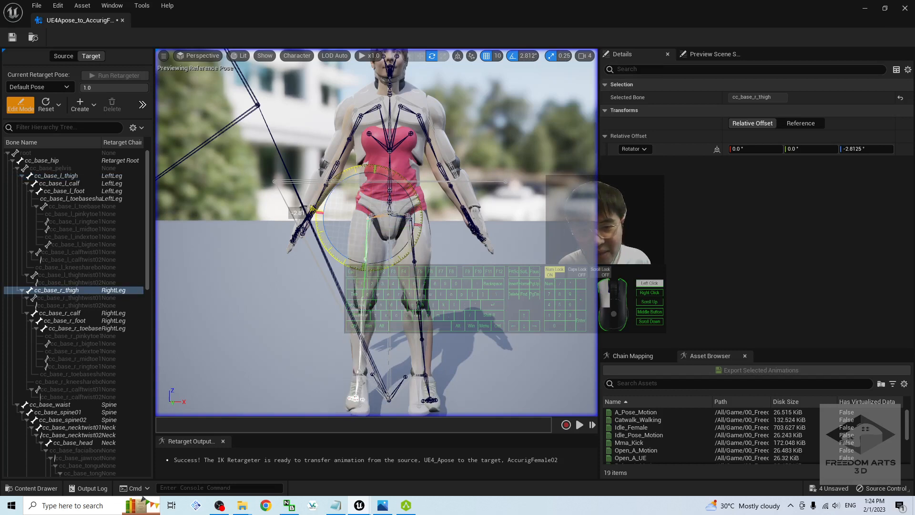
pyautogui.moveTo(407, 205); pyautogui.dragTo(407, 206)
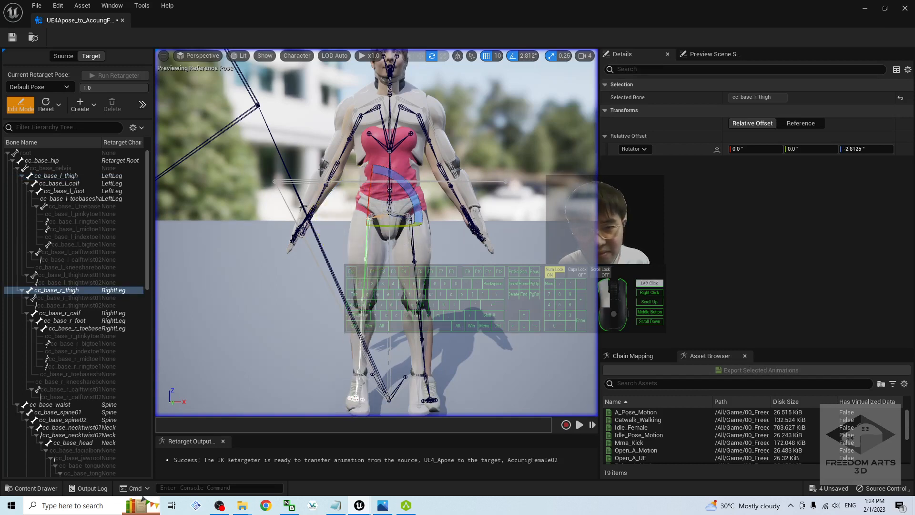
pyautogui.click(409, 224)
pyautogui.moveTo(383, 179); pyautogui.dragTo(386, 182)
pyautogui.hotkey('ctrl', 'z')
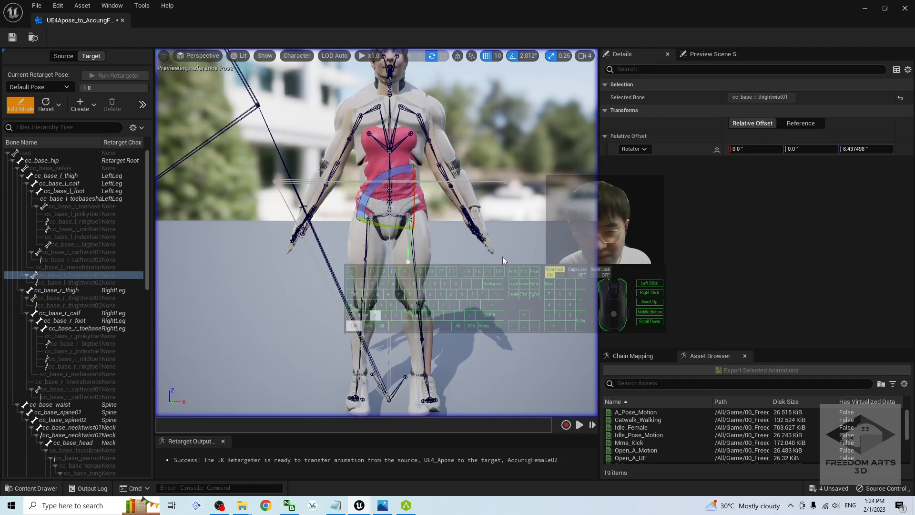
# Rotate the left thigh bone further to a relative Z offset of about 5.625° and leave pose editing.
pyautogui.click(416, 283)
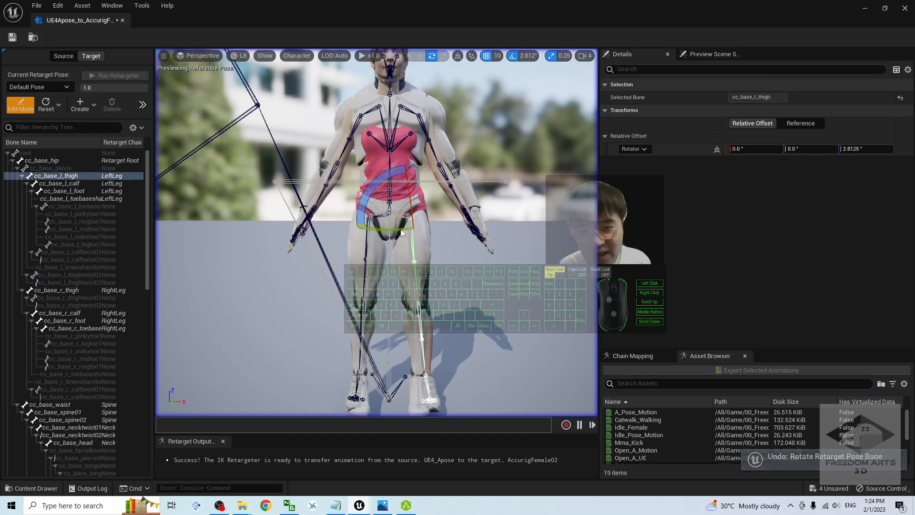
pyautogui.moveTo(381, 181); pyautogui.dragTo(387, 183)
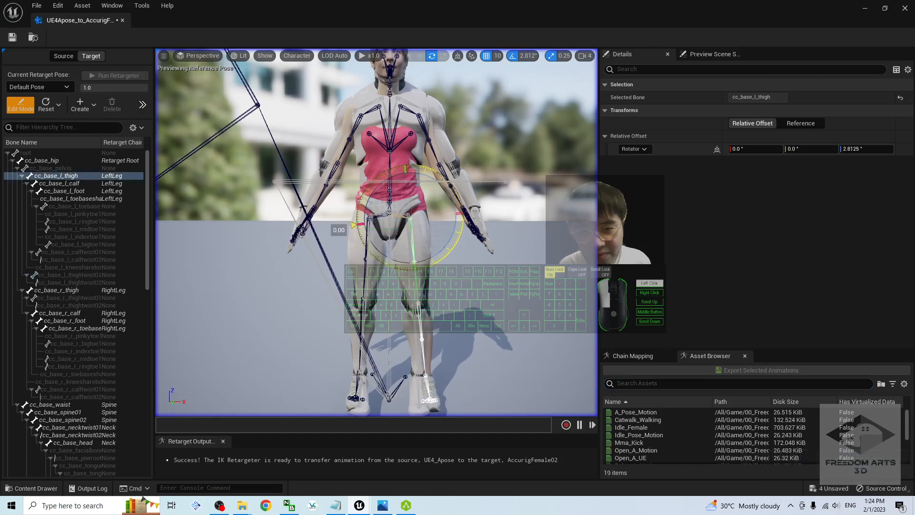
pyautogui.scroll(-5, 342, 273)
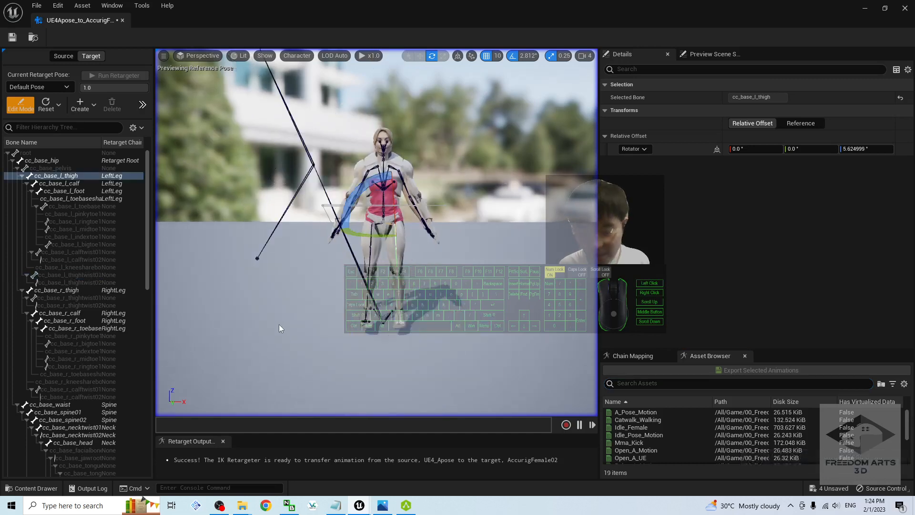
pyautogui.moveTo(280, 327)
pyautogui.keyDown('alt'); pyautogui.mouseDown()
pyautogui.moveTo(515, 329)
pyautogui.moveTo(282, 338)
pyautogui.mouseUp(); pyautogui.keyUp('alt')
pyautogui.scroll(3, 526, 282)
pyautogui.scroll(-3, 526, 283)
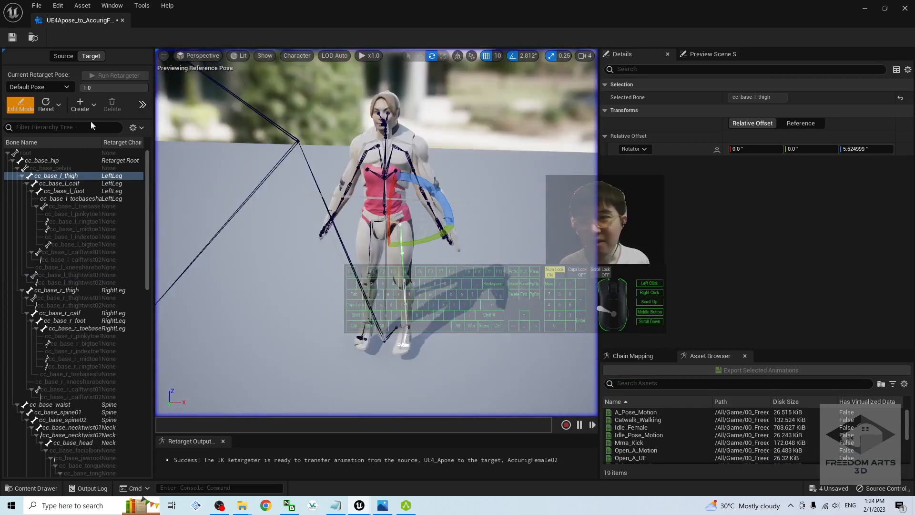
pyautogui.click(19, 109)
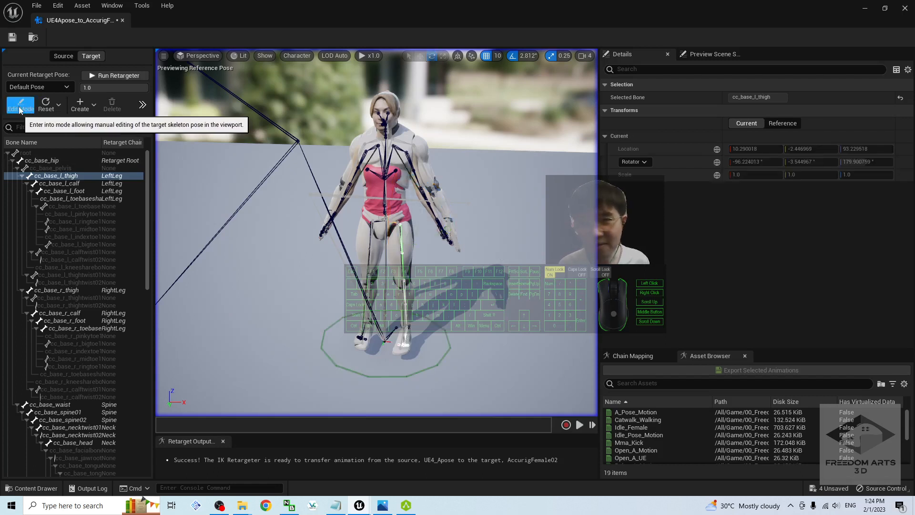
# Show the chain mapping and set the target mesh's X offset to 150 to separate the two characters.
pyautogui.click(631, 359)
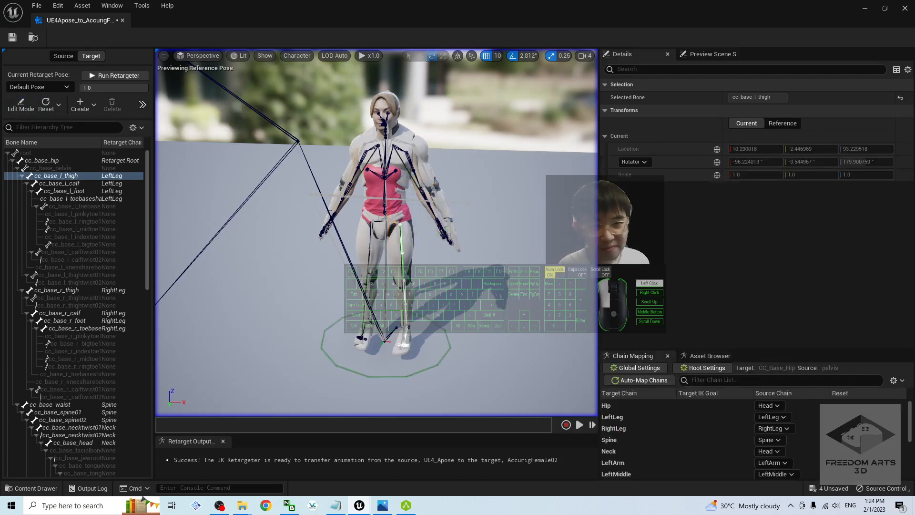
pyautogui.click(489, 336)
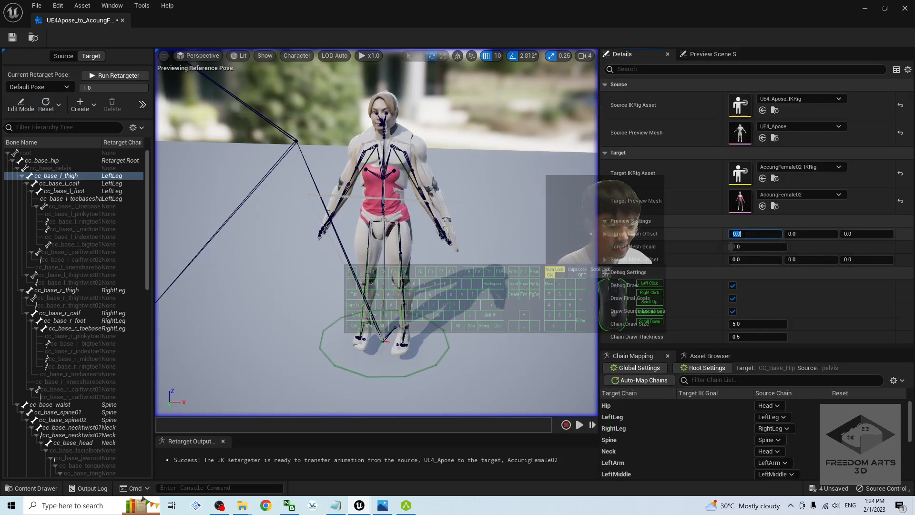
pyautogui.press('Return')
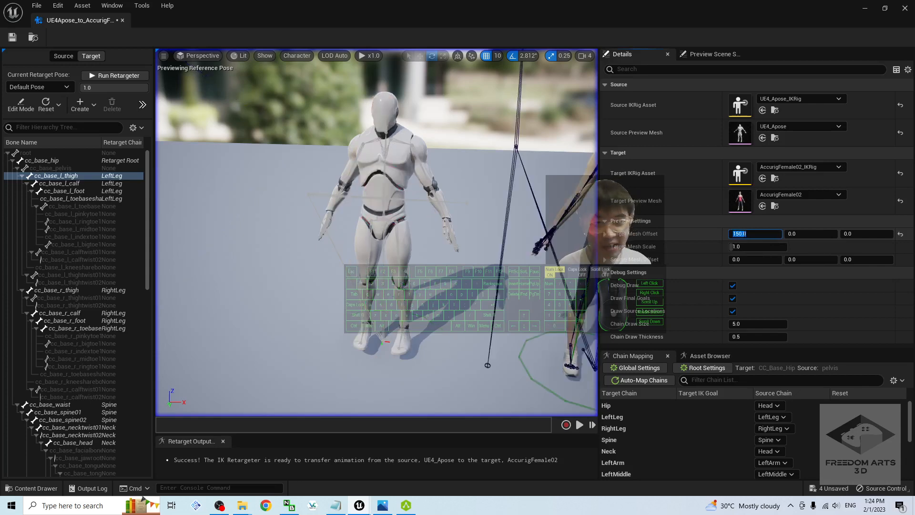
pyautogui.scroll(-5, 345, 163)
pyautogui.moveTo(344, 163)
pyautogui.keyDown('alt'); pyautogui.mouseDown()
pyautogui.moveTo(348, 152)
pyautogui.moveTo(429, 152)
pyautogui.moveTo(339, 152)
pyautogui.moveTo(348, 152)
pyautogui.mouseUp(); pyautogui.keyUp('alt')
pyautogui.hotkey('ctrl', 'alt', 'z')
pyautogui.keyDown('alt'); pyautogui.moveTo(437, 274); pyautogui.dragTo(403, 299, button='middle'); pyautogui.keyUp('alt')
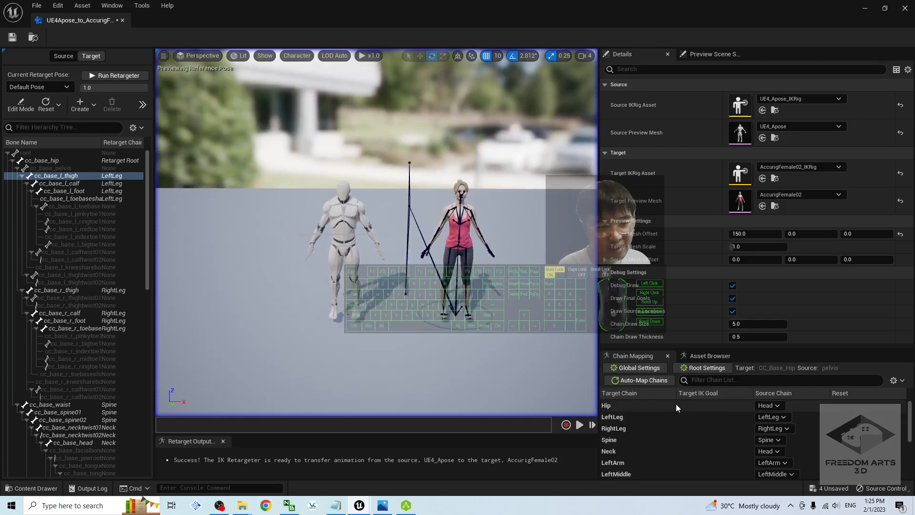
# Review which source chain is assigned to each target chain throughout the chain mapping list.
pyautogui.scroll(-4, 679, 405)
pyautogui.scroll(4, 761, 440)
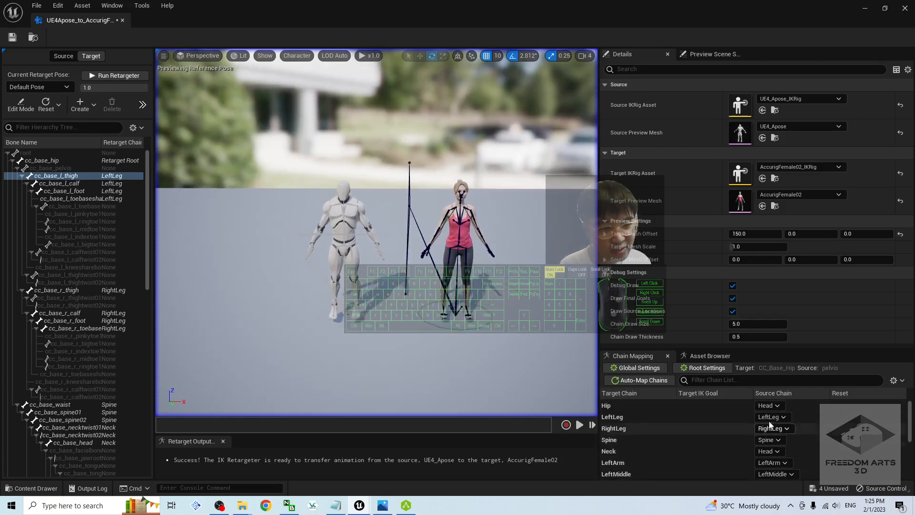
pyautogui.scroll(-11, 648, 422)
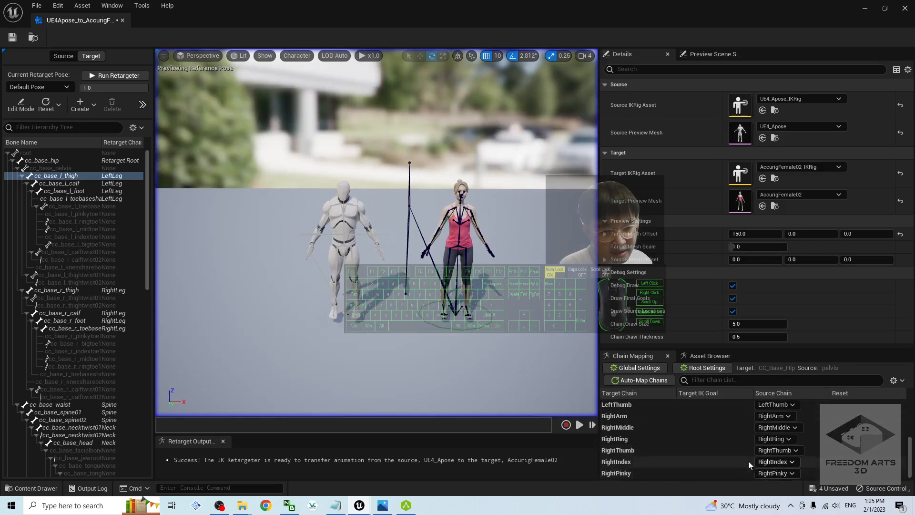
# Assign pelvis as the source chain of the Hip target chain and recheck the rest of the chain mapping.
pyautogui.scroll(11, 660, 439)
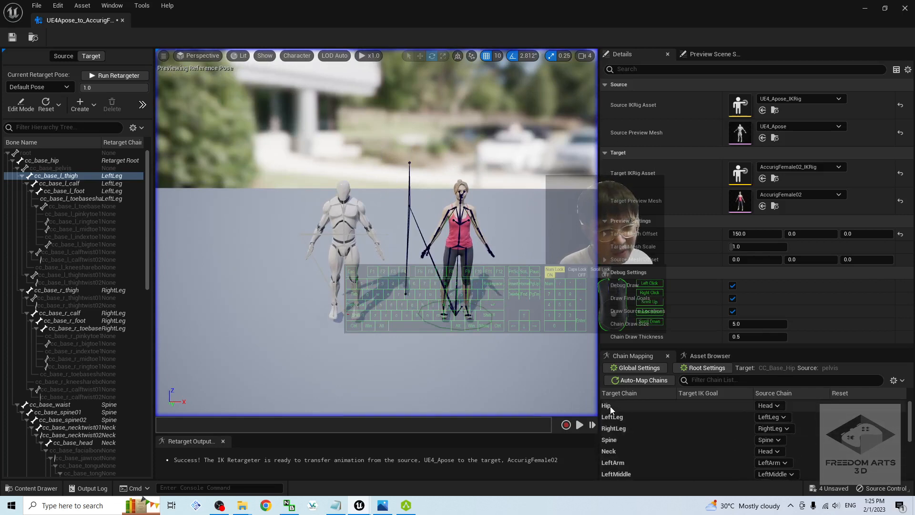
pyautogui.click(780, 405)
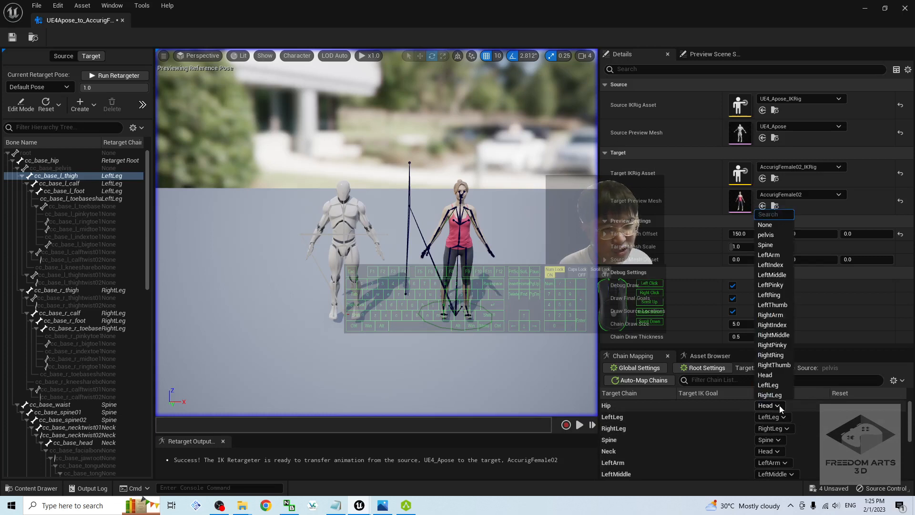
pyautogui.click(772, 236)
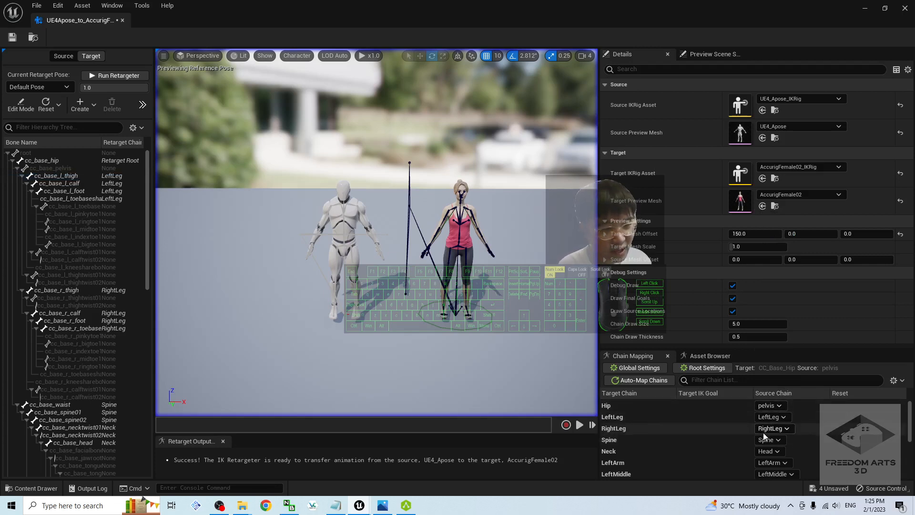
pyautogui.scroll(-3, 746, 439)
pyautogui.scroll(-5, 746, 444)
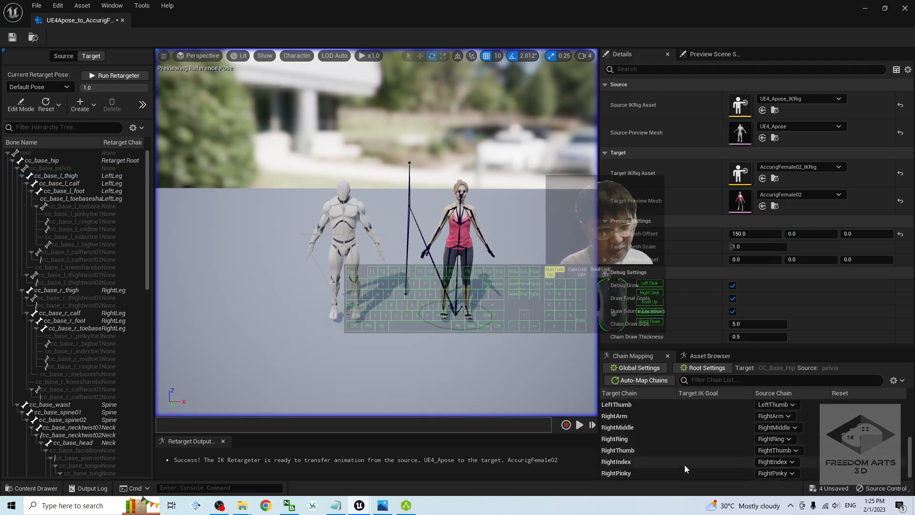
pyautogui.scroll(9, 684, 464)
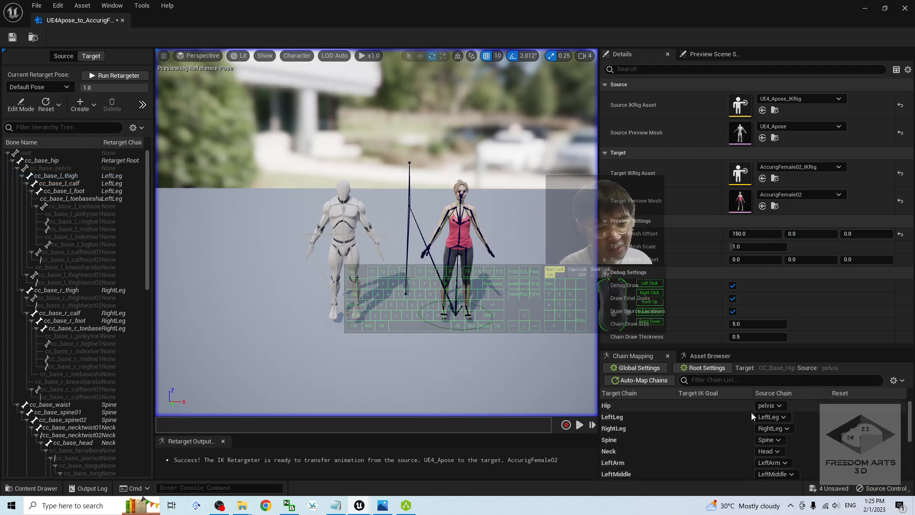
# Set the Hip chain's FK translation mode to Globally Scaled and save the retargeter asset.
pyautogui.click(616, 406)
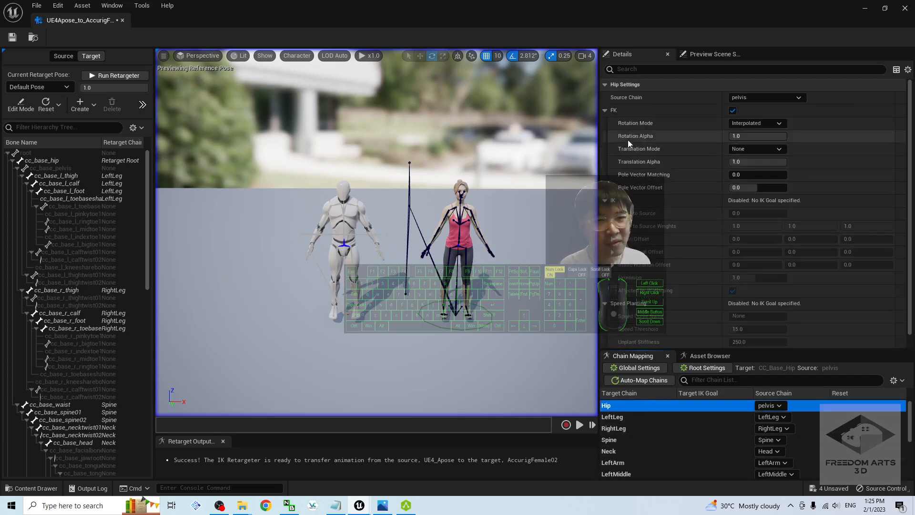
pyautogui.click(751, 151)
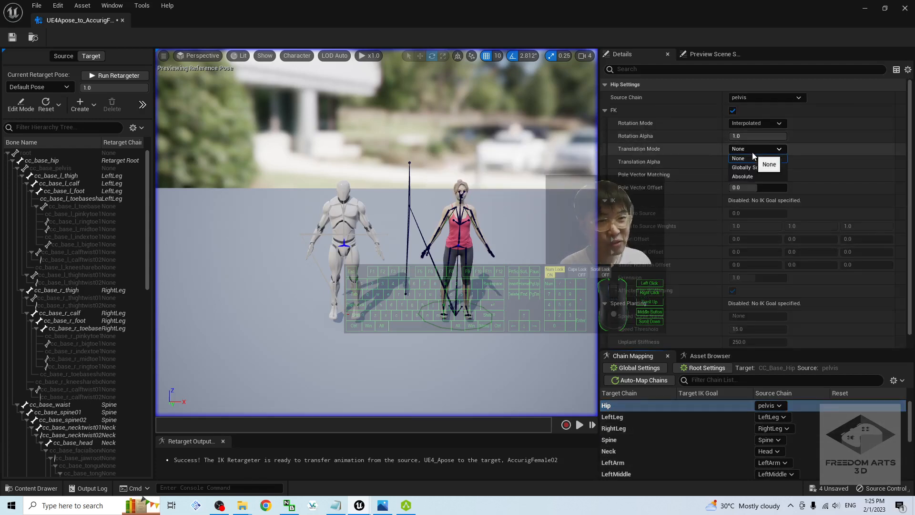
pyautogui.click(757, 168)
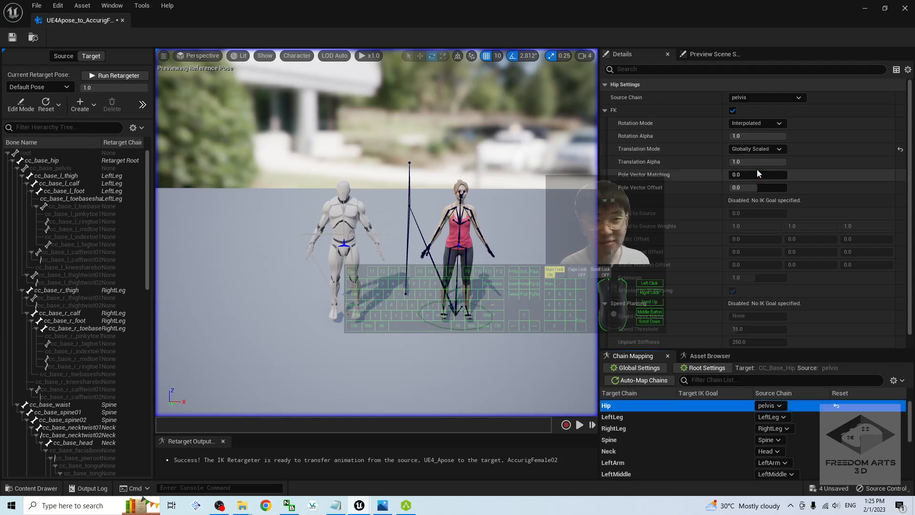
pyautogui.click(537, 286)
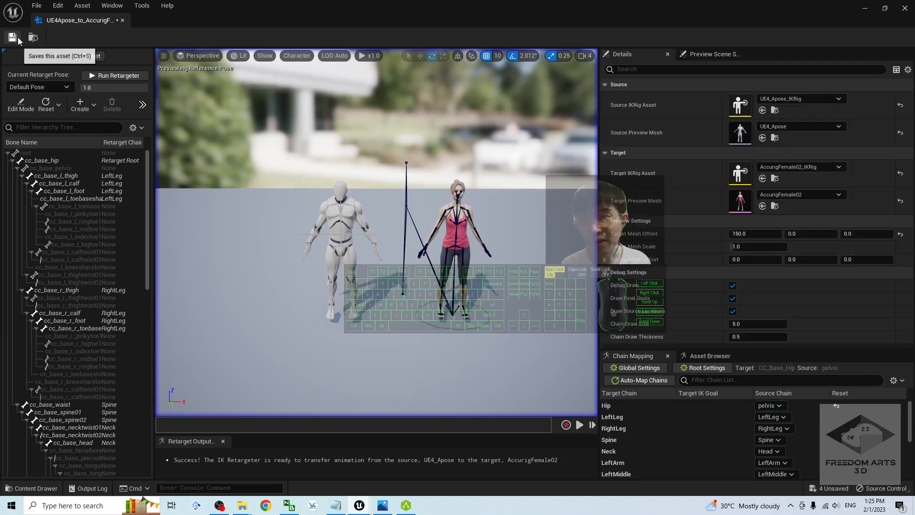
# Find the Catwalk_Walking animation among the retargeter's assets and export it retargeted to the Content folder.
pyautogui.scroll(2, 544, 252)
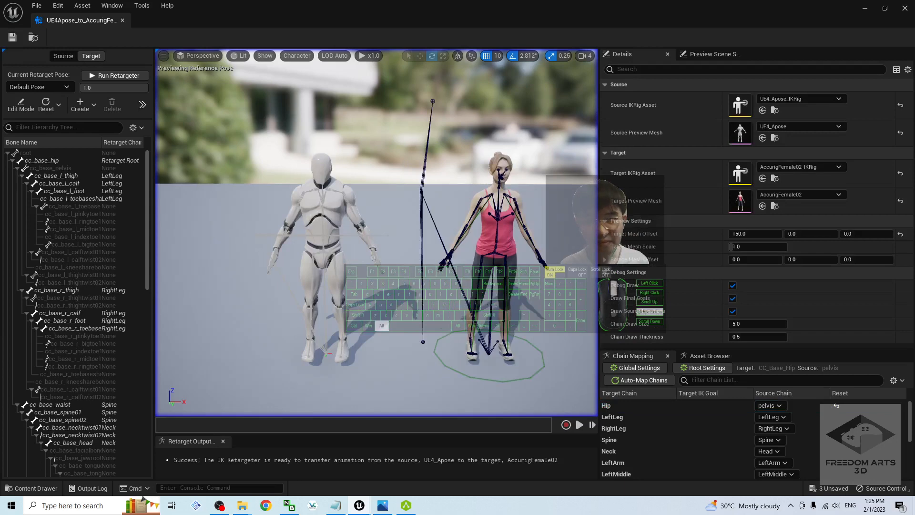
pyautogui.keyDown('alt'); pyautogui.moveTo(495, 304); pyautogui.dragTo(394, 316, button='middle'); pyautogui.keyUp('alt')
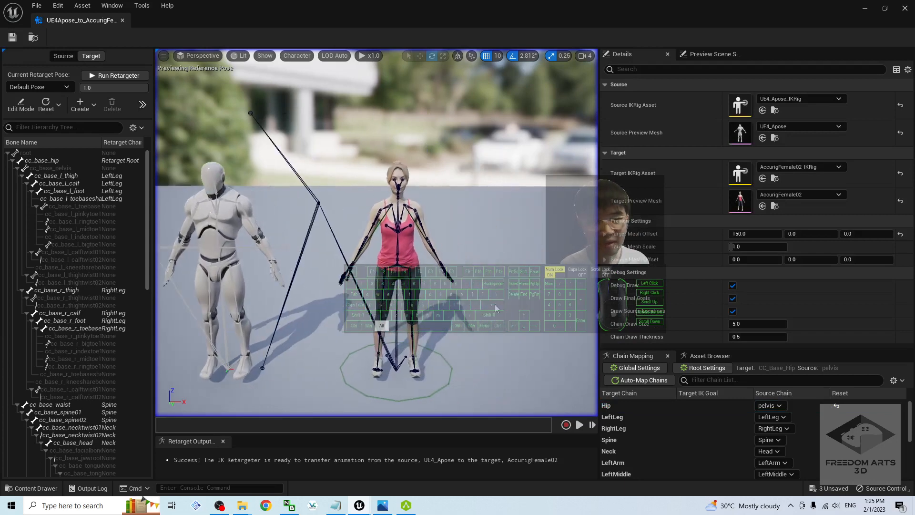
pyautogui.click(702, 361)
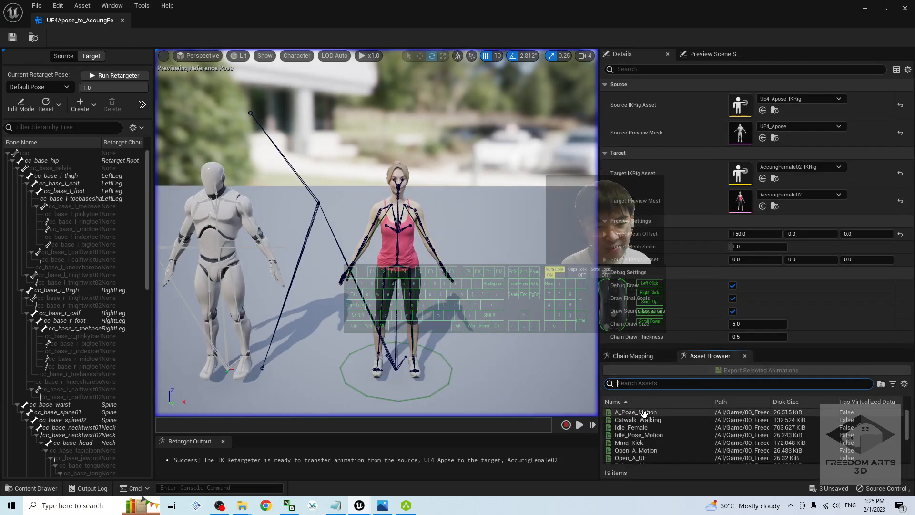
pyautogui.scroll(-5, 681, 429)
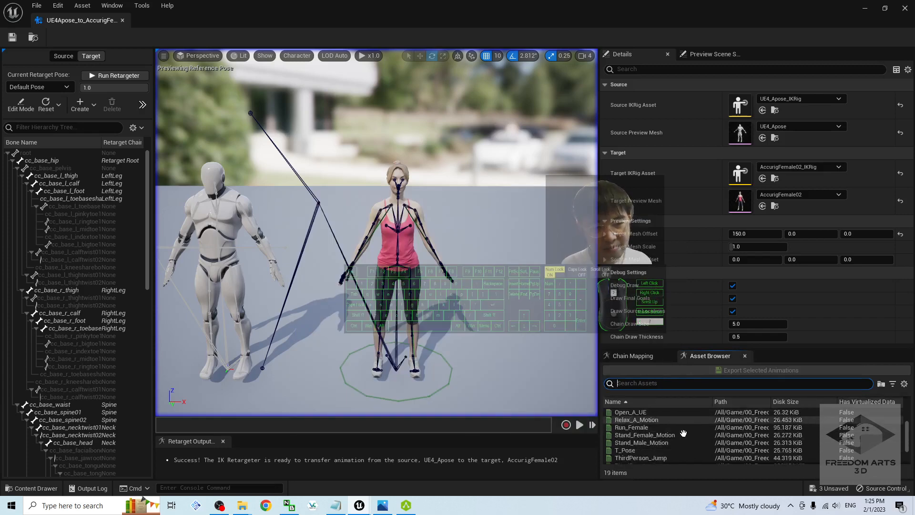
pyautogui.scroll(4, 639, 448)
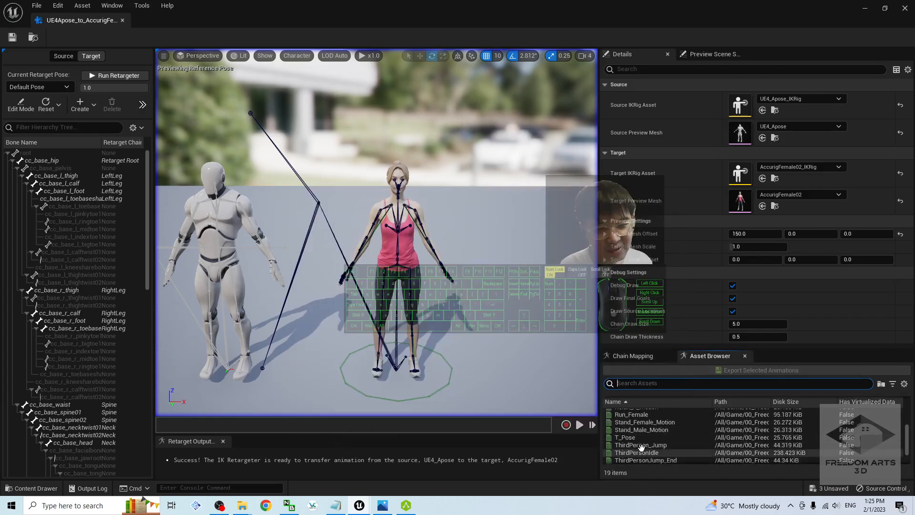
pyautogui.scroll(6, 668, 443)
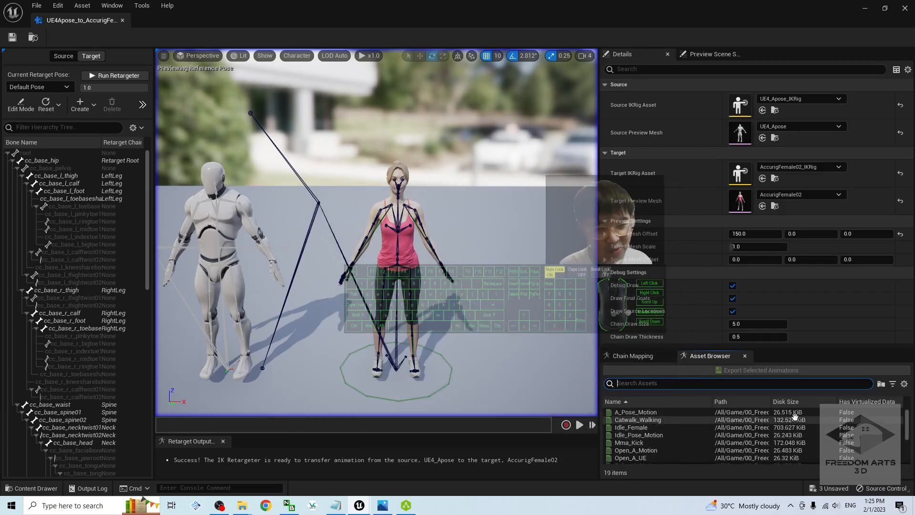
pyautogui.click(641, 421)
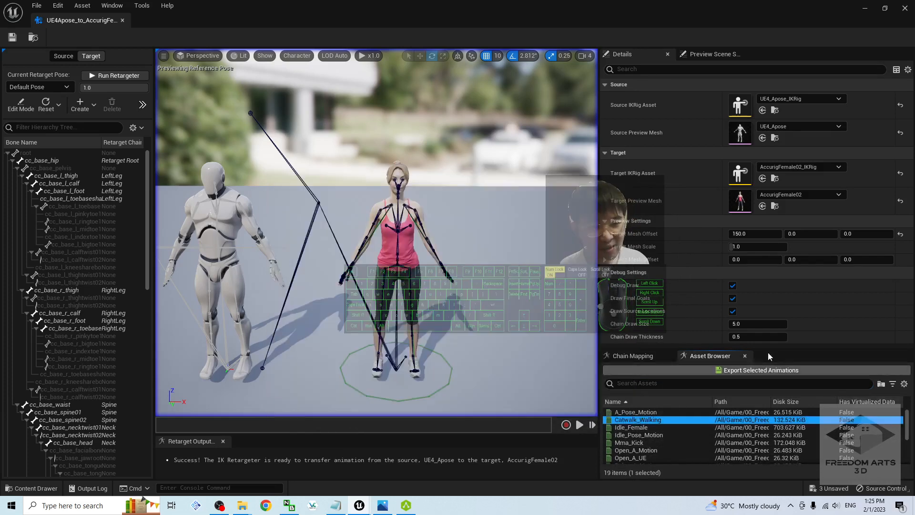
pyautogui.click(763, 371)
pyautogui.click(484, 395)
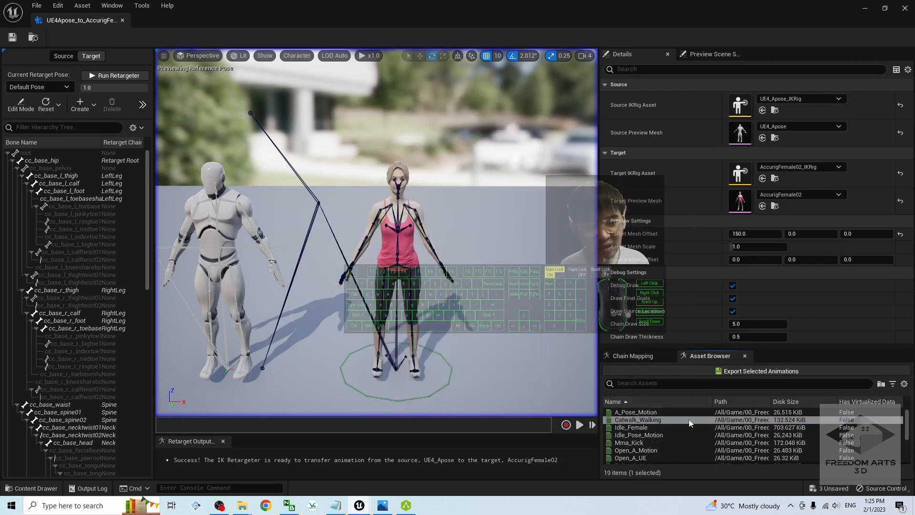
# Export the Idle_Female animation retargeted to the new character into the Content folder.
pyautogui.click(631, 428)
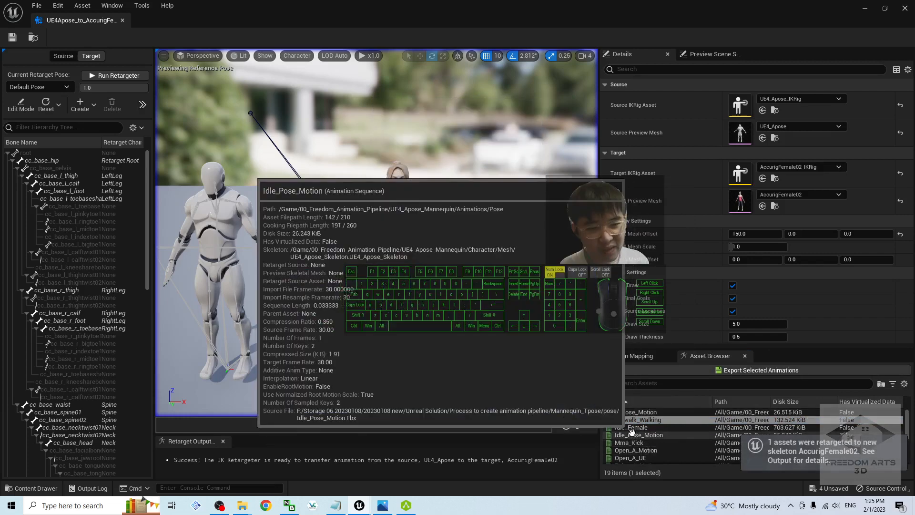
pyautogui.click(761, 370)
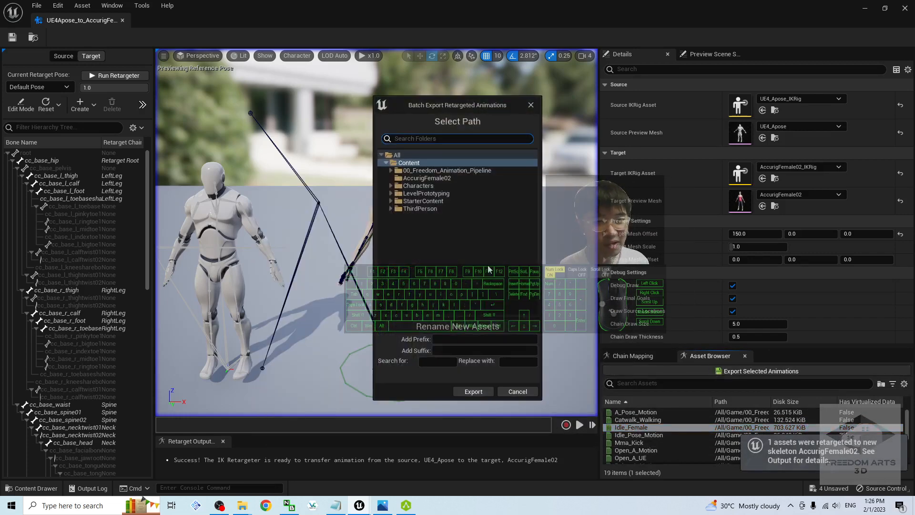
pyautogui.click(477, 395)
# Export the Run_Female animation retargeted to the new character into the Content folder.
pyautogui.scroll(-2, 656, 446)
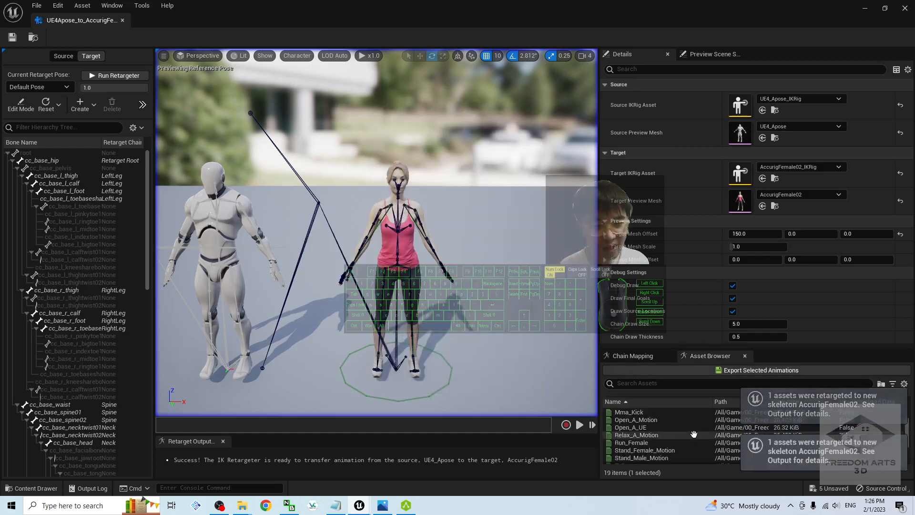
pyautogui.click(656, 443)
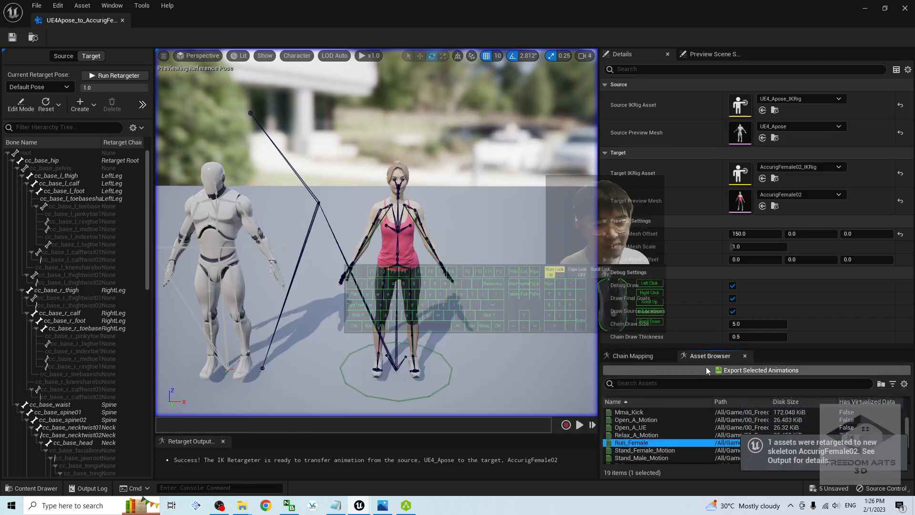
pyautogui.click(707, 371)
pyautogui.click(475, 392)
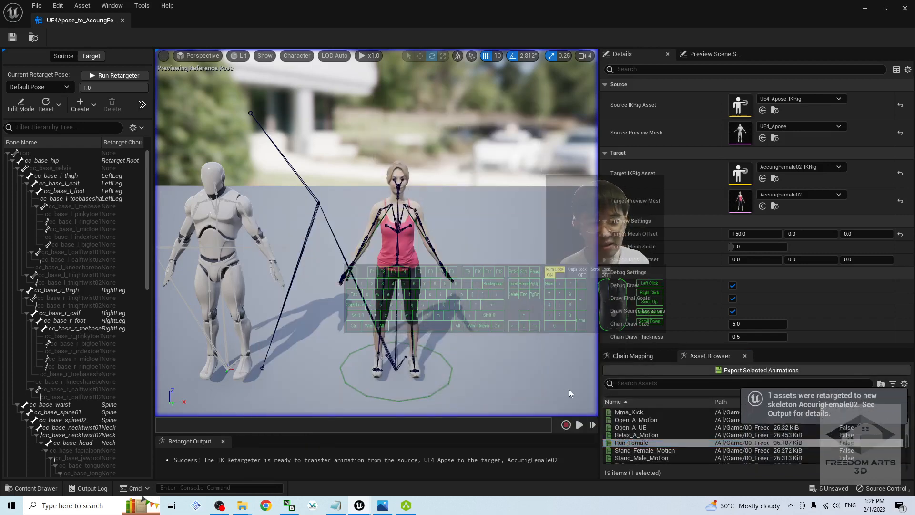
# Open the retargeted Run_Female animation from the Content folder and examine the running motion from several angles.
pyautogui.click(864, 8)
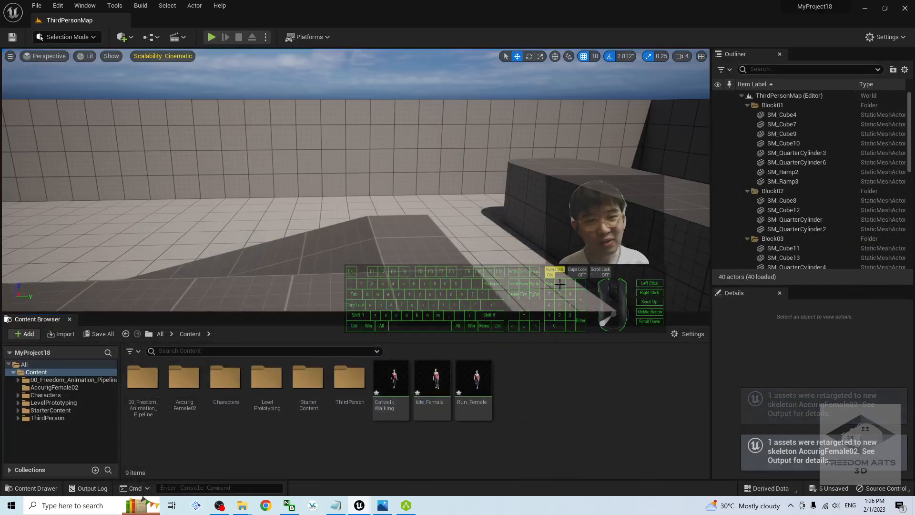
pyautogui.doubleClick(474, 398)
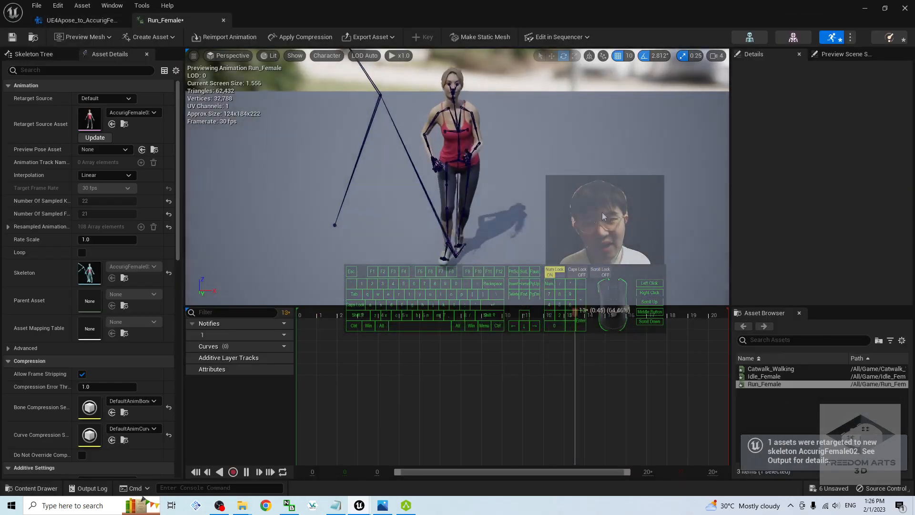
pyautogui.keyDown('alt'); pyautogui.moveTo(350, 253); pyautogui.dragTo(305, 256); pyautogui.keyUp('alt')
pyautogui.keyDown('alt'); pyautogui.moveTo(468, 177); pyautogui.dragTo(367, 212); pyautogui.keyUp('alt')
pyautogui.keyDown('alt'); pyautogui.moveTo(468, 178); pyautogui.dragTo(505, 155); pyautogui.keyUp('alt')
pyautogui.click(865, 9)
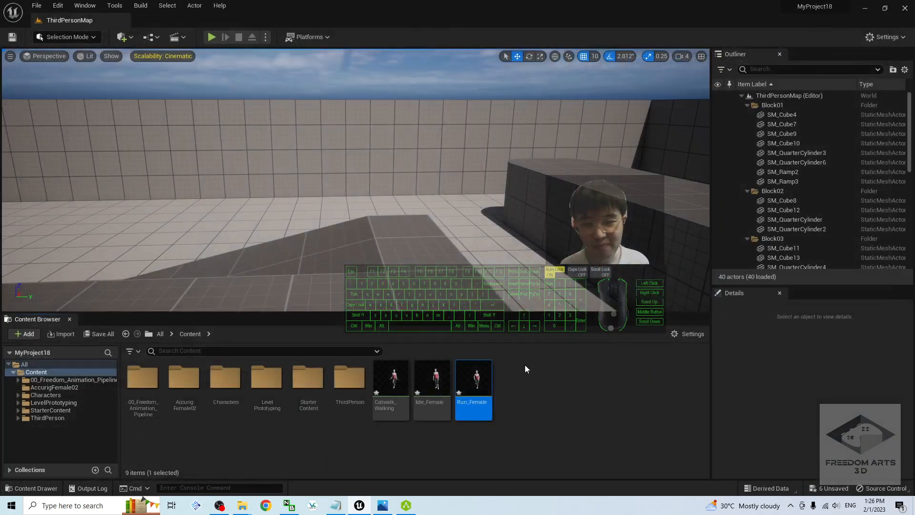
# Open the retargeted Catwalk_Walking animation and examine the walking motion from several angles.
pyautogui.doubleClick(385, 385)
pyautogui.keyDown('alt'); pyautogui.moveTo(508, 184); pyautogui.dragTo(377, 212); pyautogui.keyUp('alt')
pyautogui.keyDown('alt'); pyautogui.moveTo(508, 184); pyautogui.dragTo(543, 191); pyautogui.keyUp('alt')
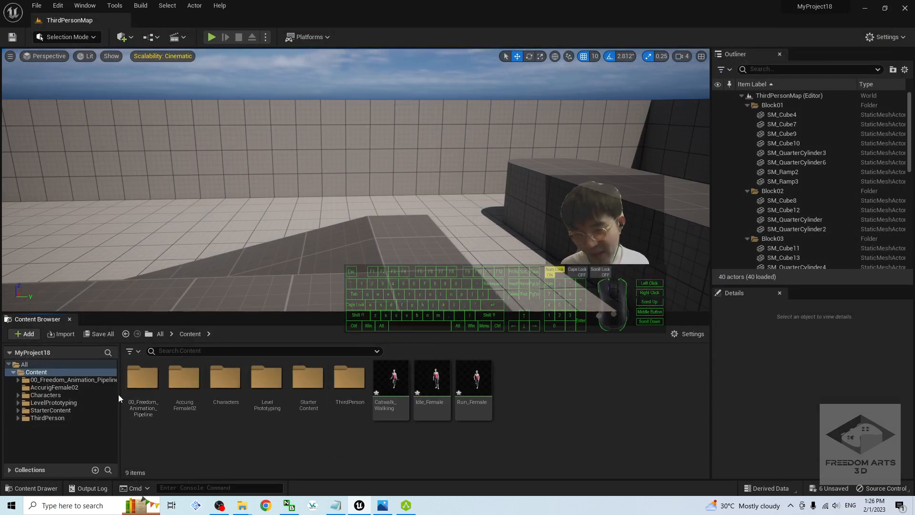
# Open the AnimationBlueprint folder under 00_Freedom_Animation_Pipeline/UE4_Apose_Mannequin/Animations.
pyautogui.doubleClick(142, 380)
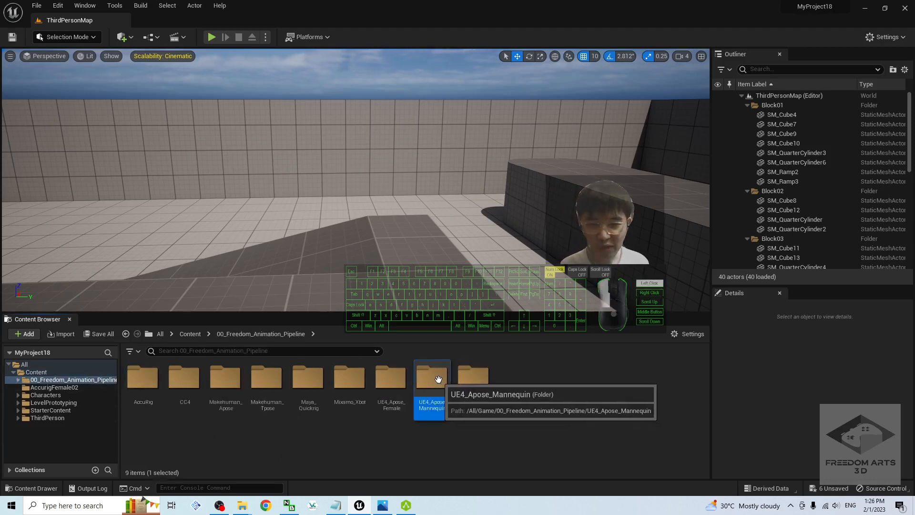
pyautogui.doubleClick(432, 379)
pyautogui.doubleClick(148, 379)
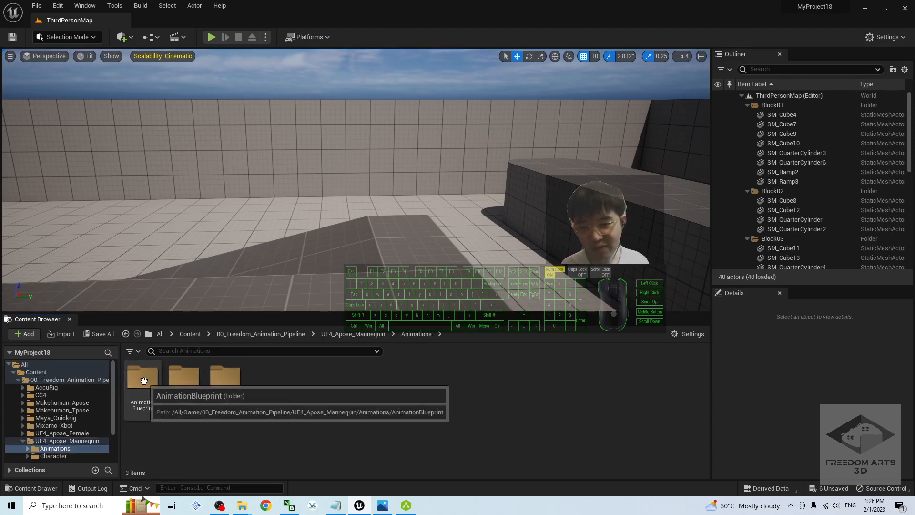
pyautogui.click(136, 385)
pyautogui.doubleClick(135, 385)
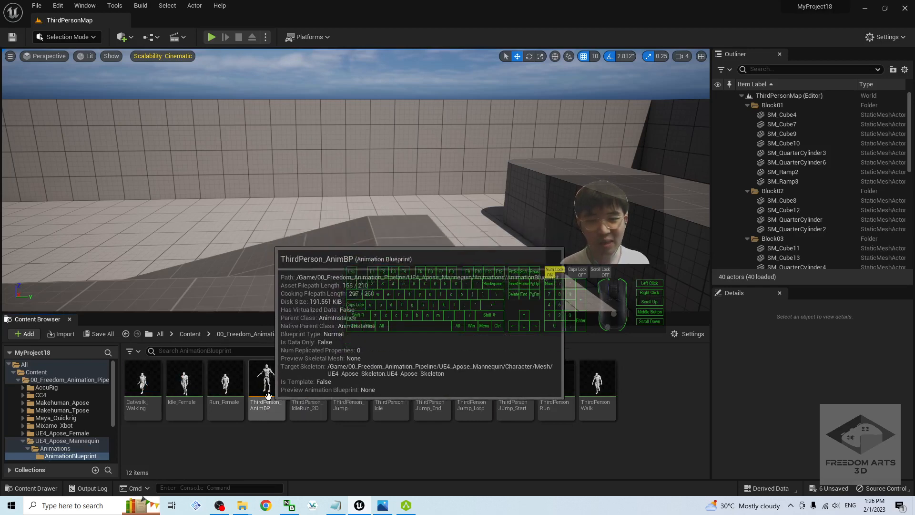
# Start duplicating and retargeting the ThirdPerson_AnimBP animation blueprint, choosing UE4Apose_to_AccurigFemale02_IKRetargeter as its IK Retargeter.
pyautogui.rightClick(264, 372)
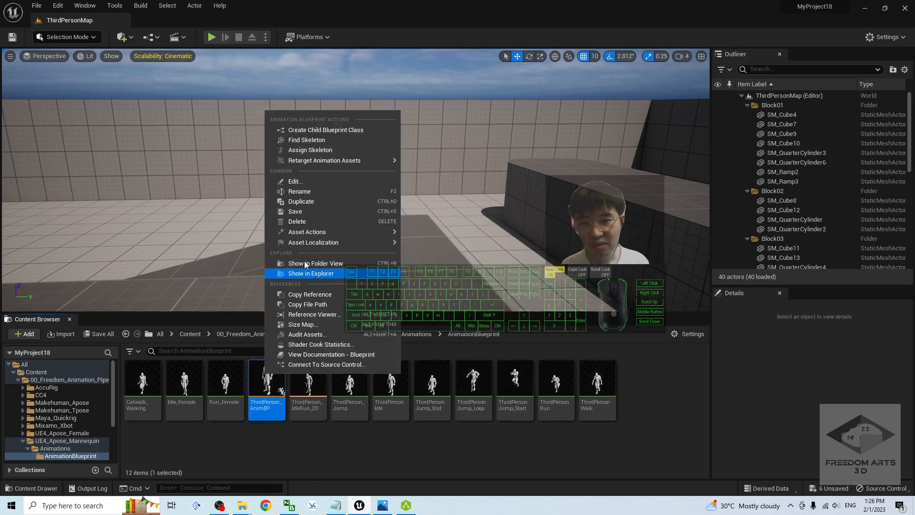
pyautogui.moveTo(324, 159)
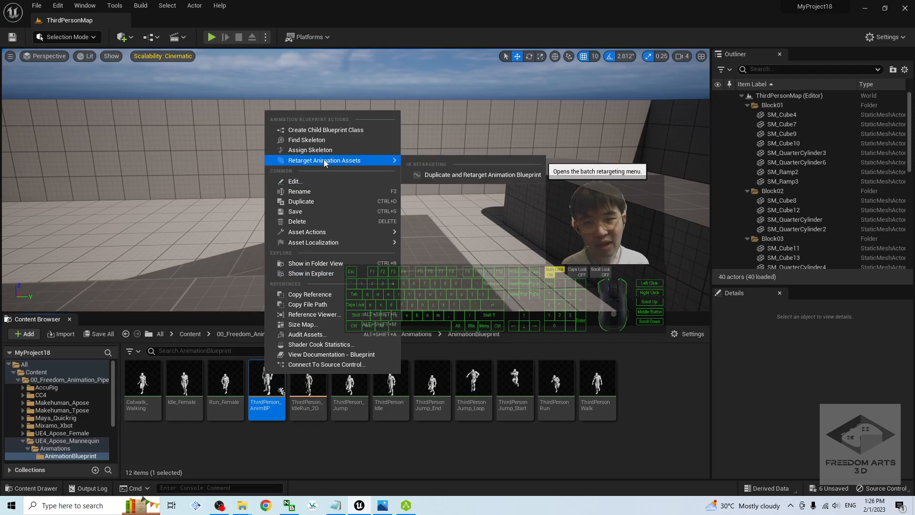
pyautogui.click(473, 176)
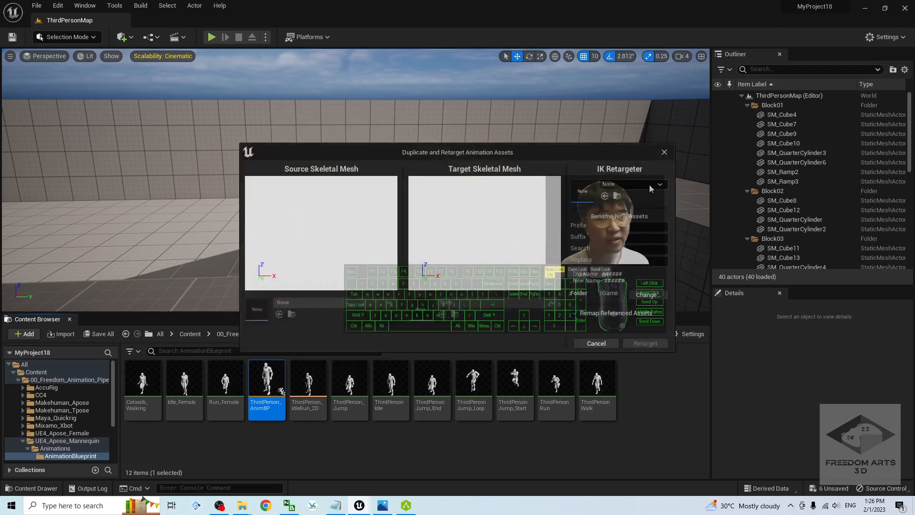
pyautogui.click(650, 185)
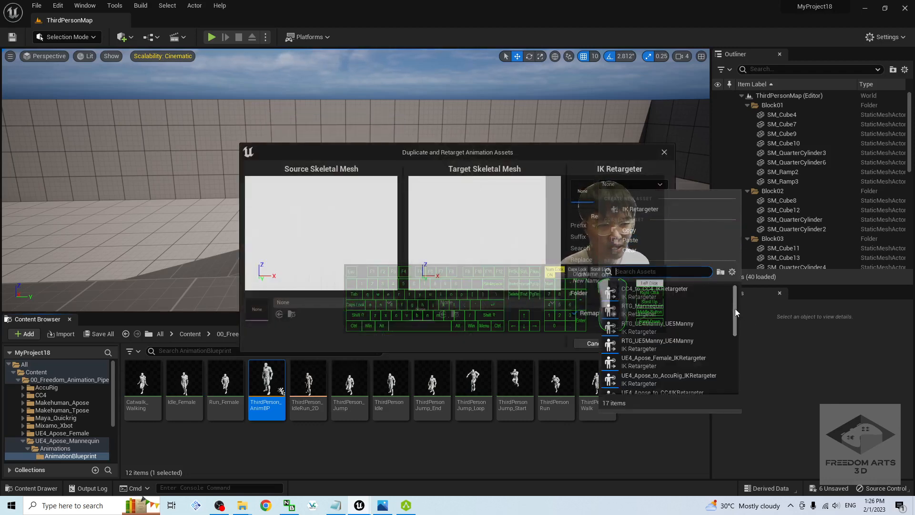
pyautogui.moveTo(736, 312); pyautogui.dragTo(743, 365)
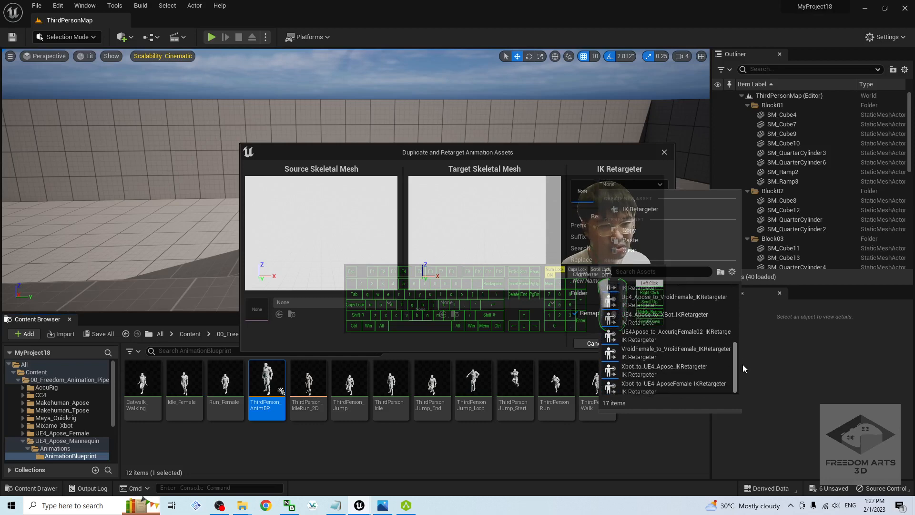
pyautogui.click(654, 336)
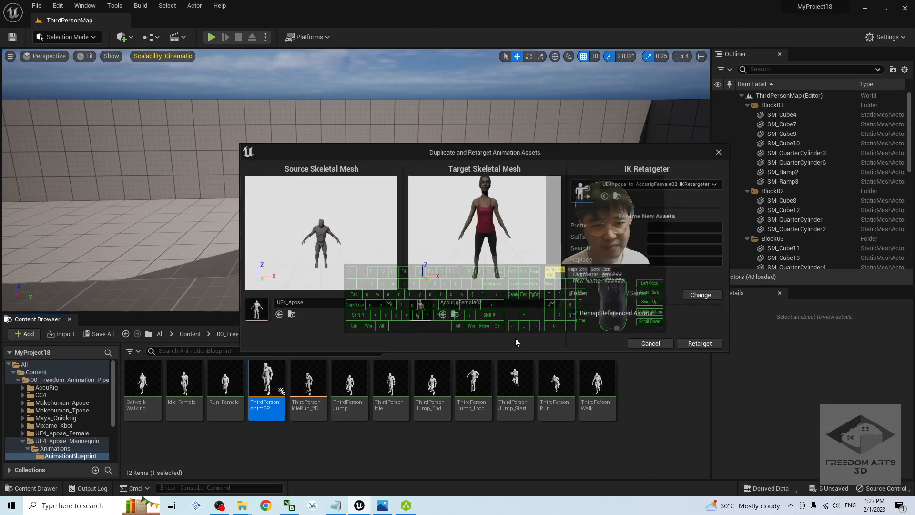
# Run the retargeting of ThirdPerson_AnimBP and preview the retargeted ThirdPersonWalk and ThirdPersonRun animations.
pyautogui.click(715, 344)
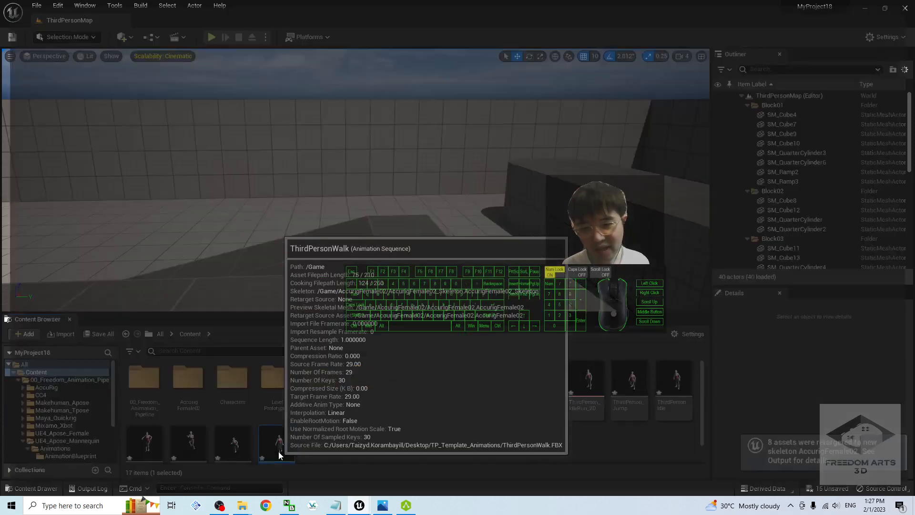
pyautogui.doubleClick(278, 448)
pyautogui.keyDown('alt'); pyautogui.moveTo(650, 131); pyautogui.dragTo(711, 167); pyautogui.keyUp('alt')
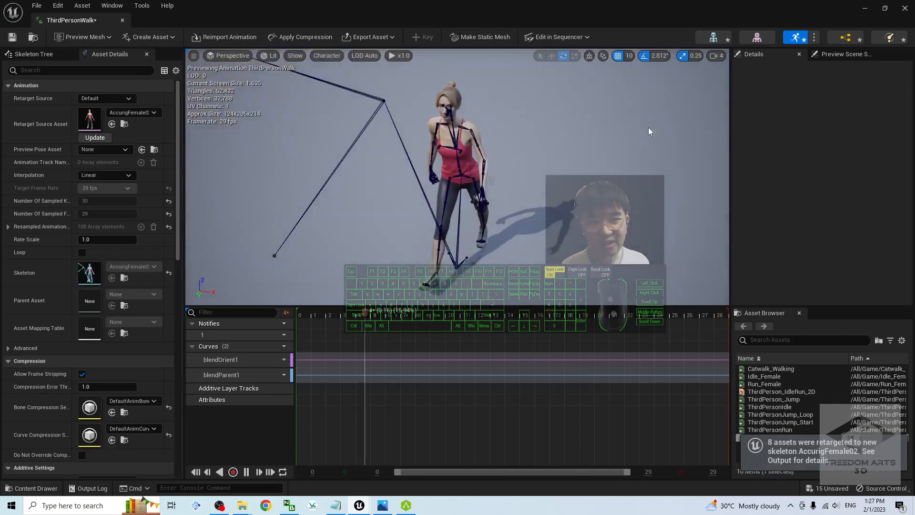
pyautogui.click(907, 8)
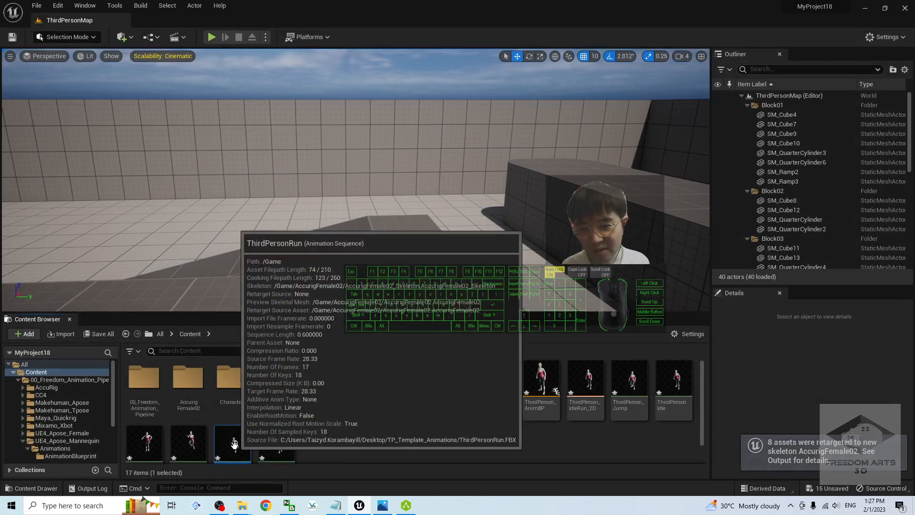
pyautogui.doubleClick(239, 443)
pyautogui.click(905, 8)
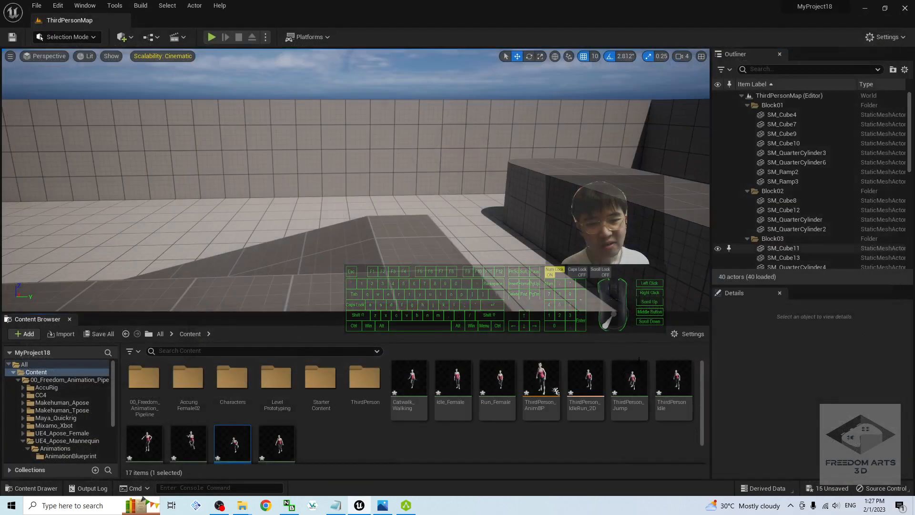
# Rename the retargeted ThirdPerson_AnimBP in the Content folder as ThirdPerson_AnimBP_AccurigFemale02.
pyautogui.click(550, 406)
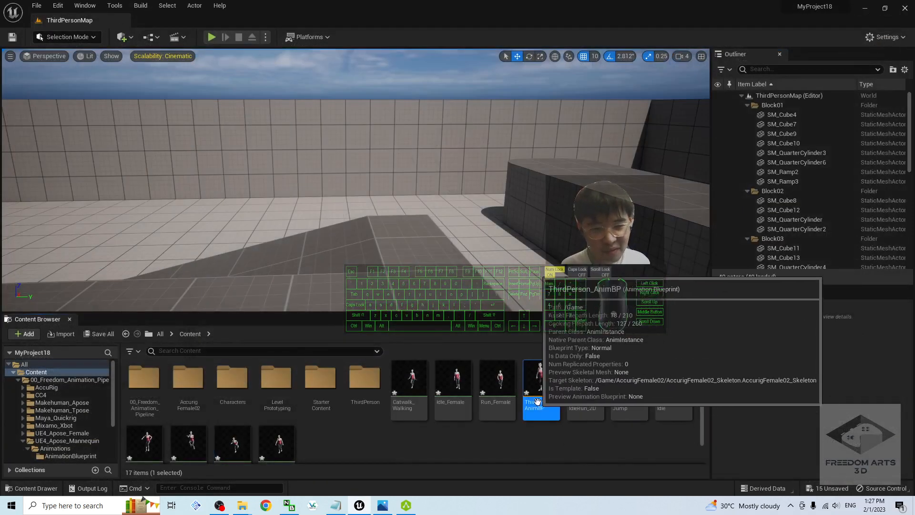
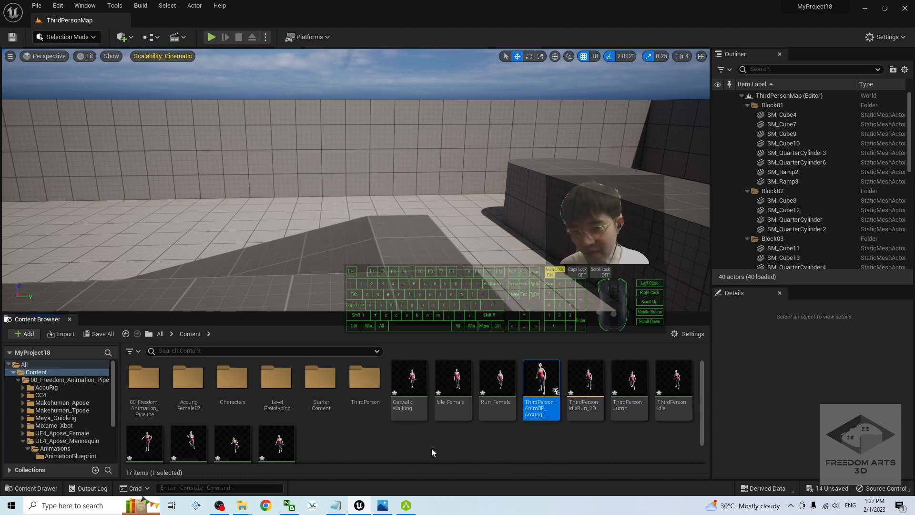
pyautogui.scroll(-1, 382, 441)
pyautogui.scroll(1, 296, 439)
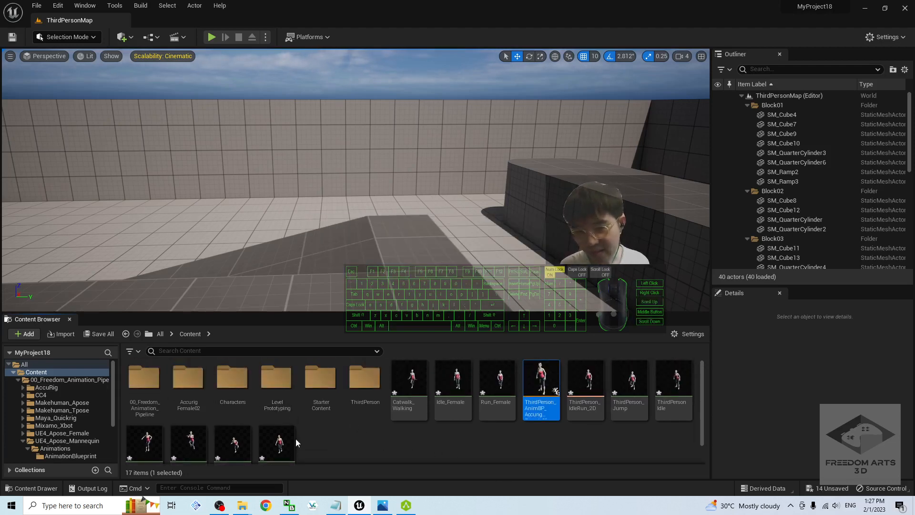
# Create a new folder named Animation inside the AccurigFemale02 folder.
pyautogui.doubleClick(193, 380)
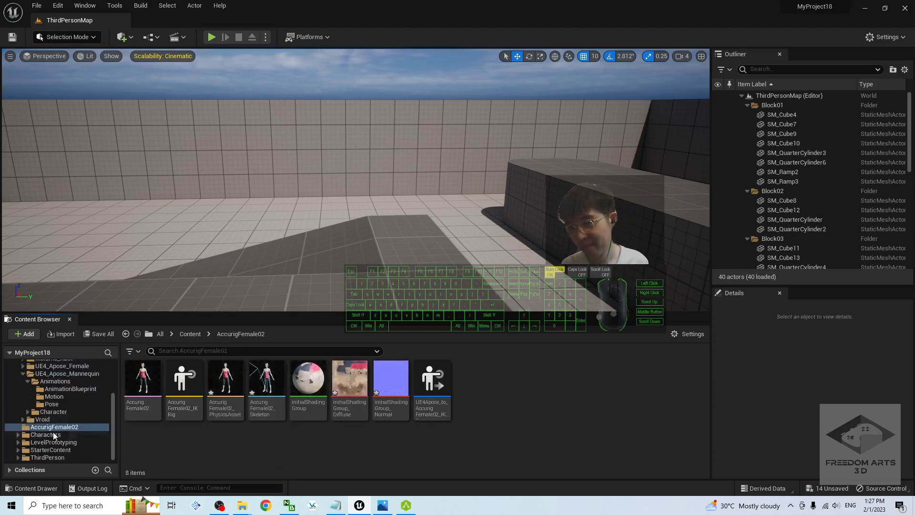
pyautogui.rightClick(218, 447)
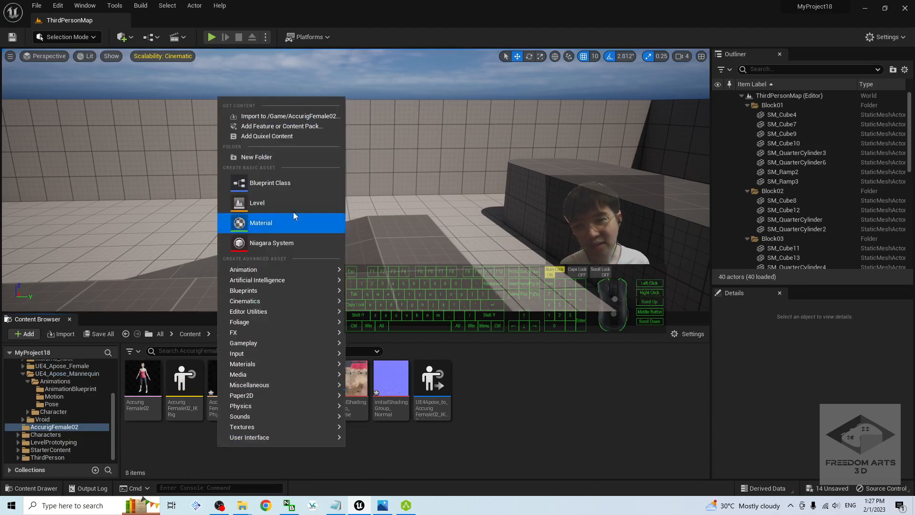
pyautogui.click(265, 153)
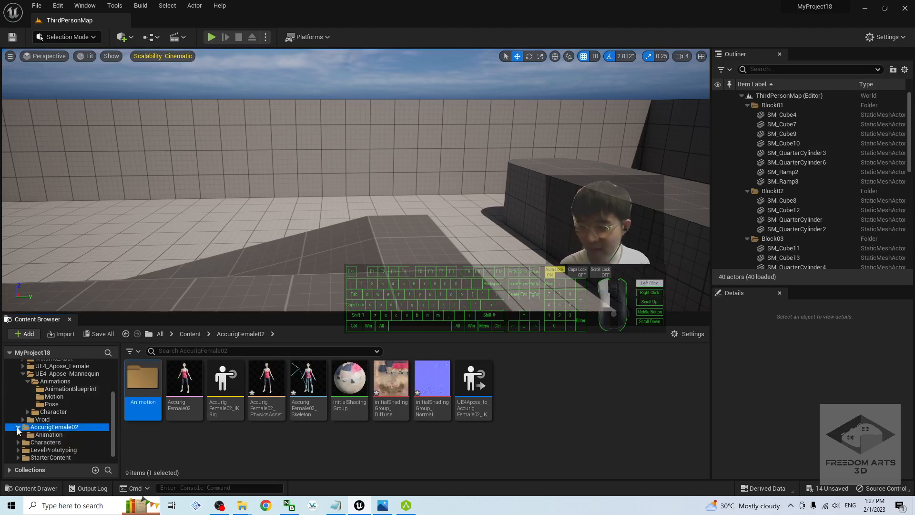
# Move all retargeted animation assets, from Catwalk_Walking to ThirdPersonWalk, out of the Content folder into AccurigFemale02/Animation.
pyautogui.click(191, 335)
pyautogui.scroll(2, 115, 410)
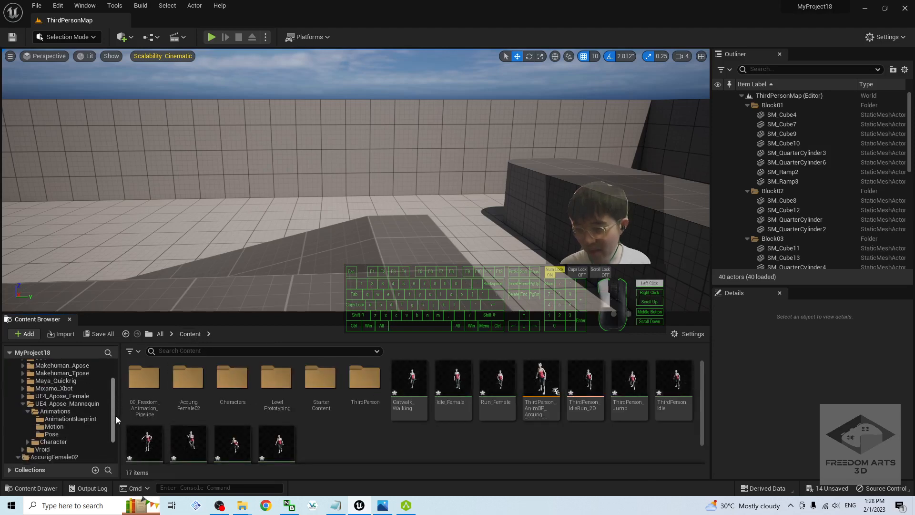
pyautogui.scroll(-2, 116, 416)
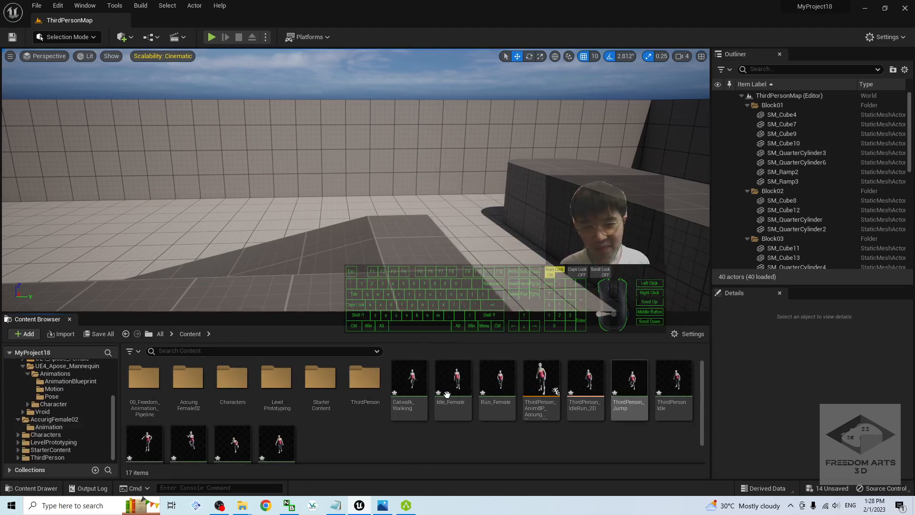
pyautogui.click(404, 393)
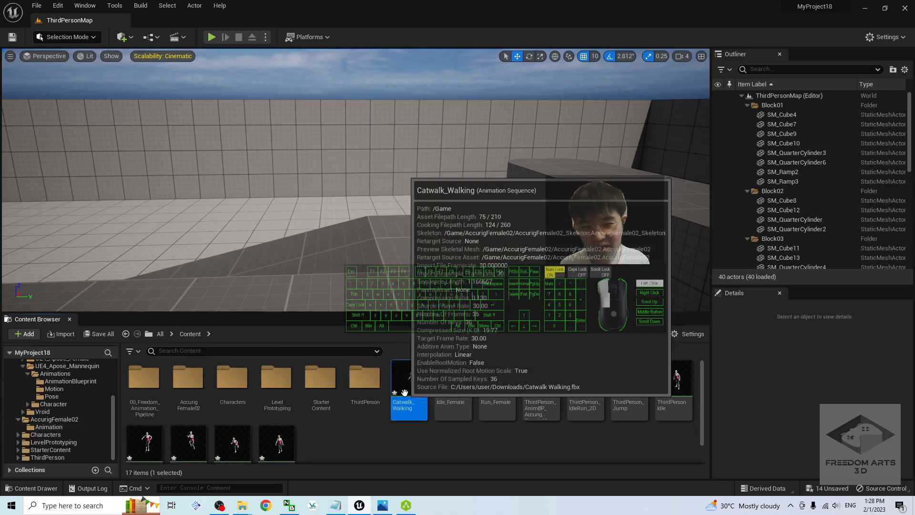
pyautogui.keyDown('shift'); pyautogui.click(291, 458); pyautogui.keyUp('shift')
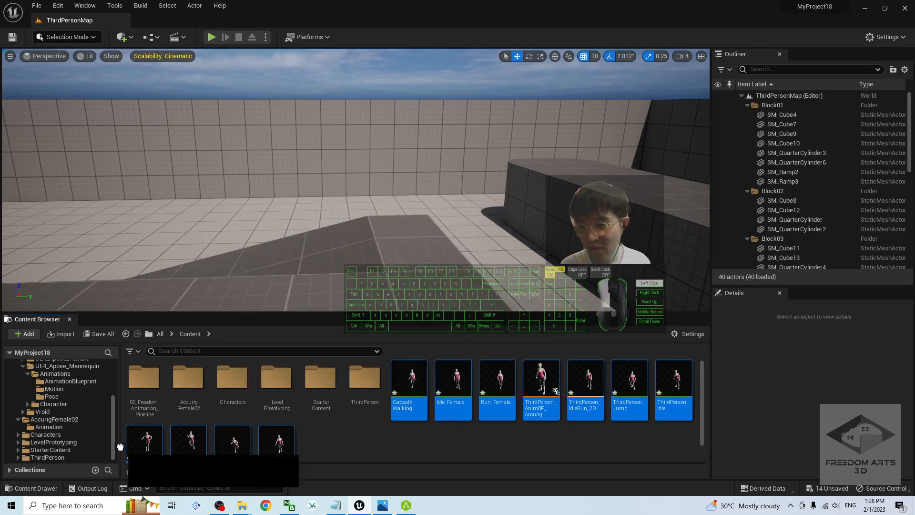
pyautogui.moveTo(120, 447); pyautogui.dragTo(51, 431)
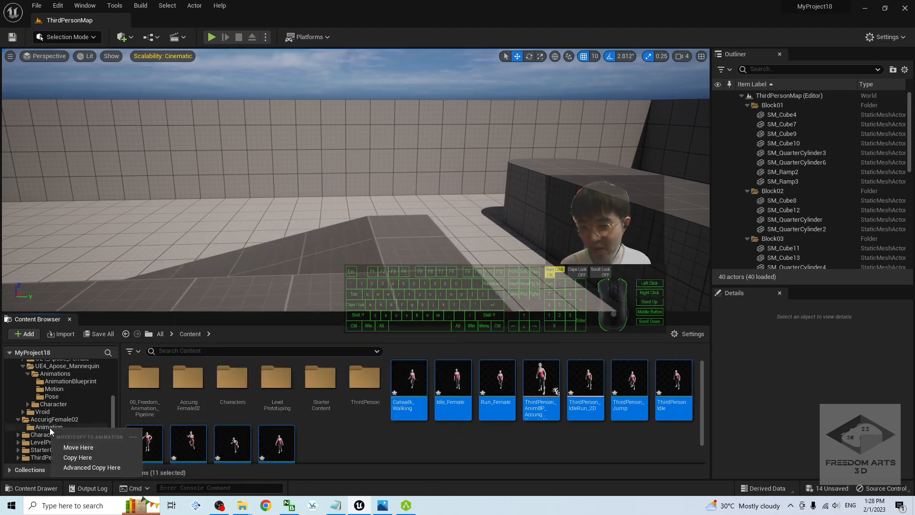
pyautogui.click(72, 448)
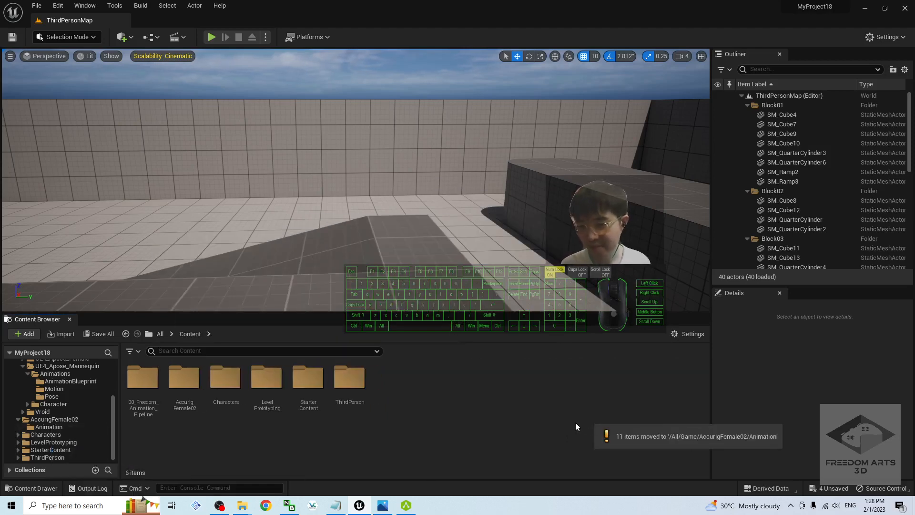
# Play the ThirdPersonMap level and test the default character's running and jumping.
pyautogui.scroll(-5, 482, 230)
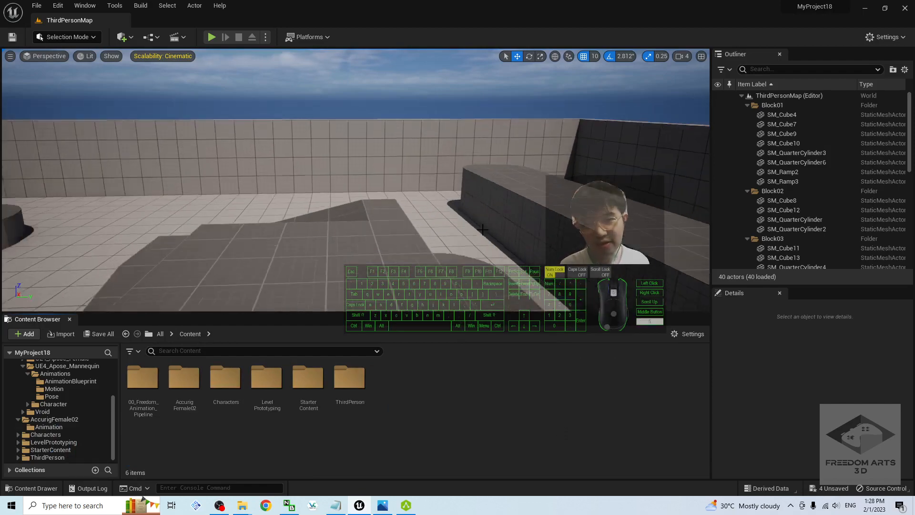
pyautogui.scroll(-8, 483, 229)
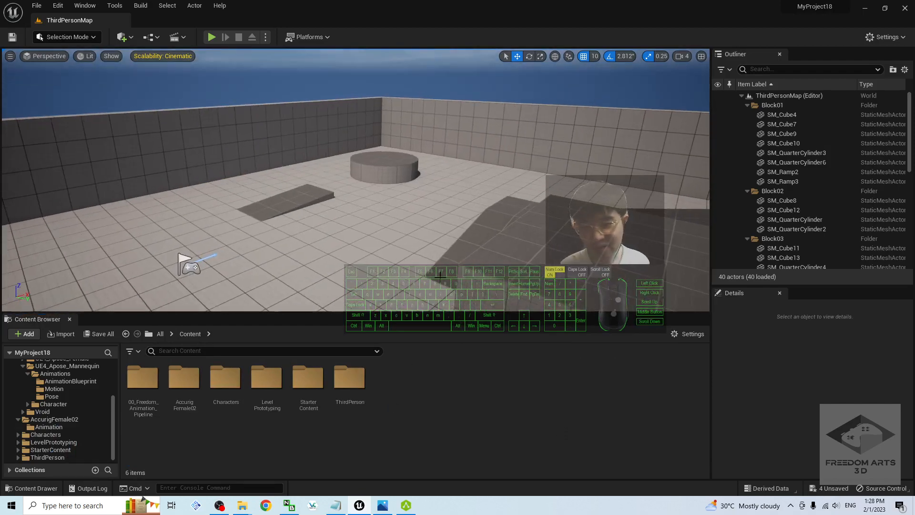
pyautogui.moveTo(440, 275)
pyautogui.mouseDown(button='right')
pyautogui.moveTo(563, 250)
pyautogui.moveTo(534, 267)
pyautogui.moveTo(449, 261)
pyautogui.mouseUp(button='right')
pyautogui.click(212, 37)
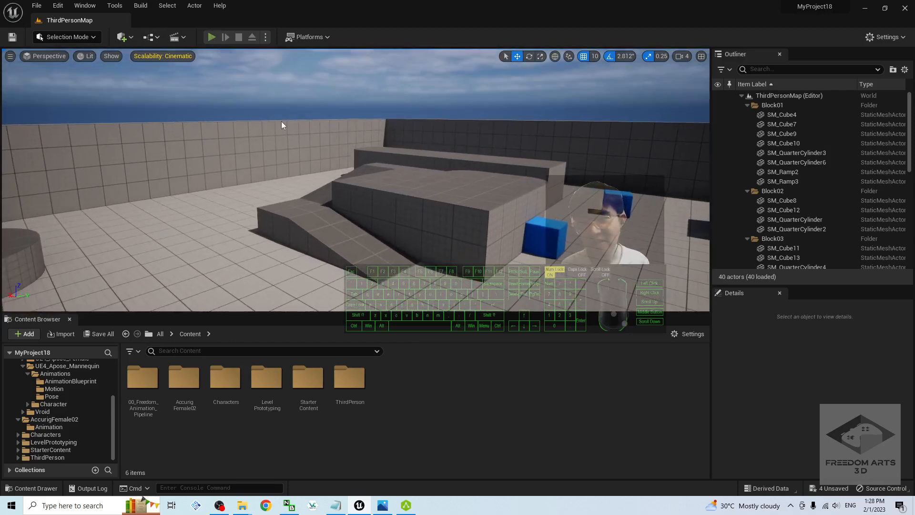
pyautogui.press('w')
pyautogui.press('s')
pyautogui.press('w')
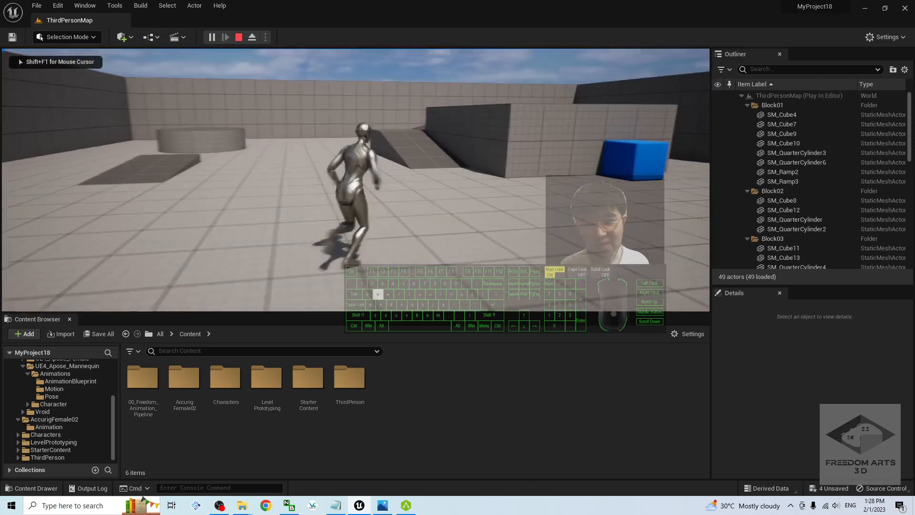
pyautogui.press('a')
pyautogui.press('space')
pyautogui.press('s')
pyautogui.press('Escape')
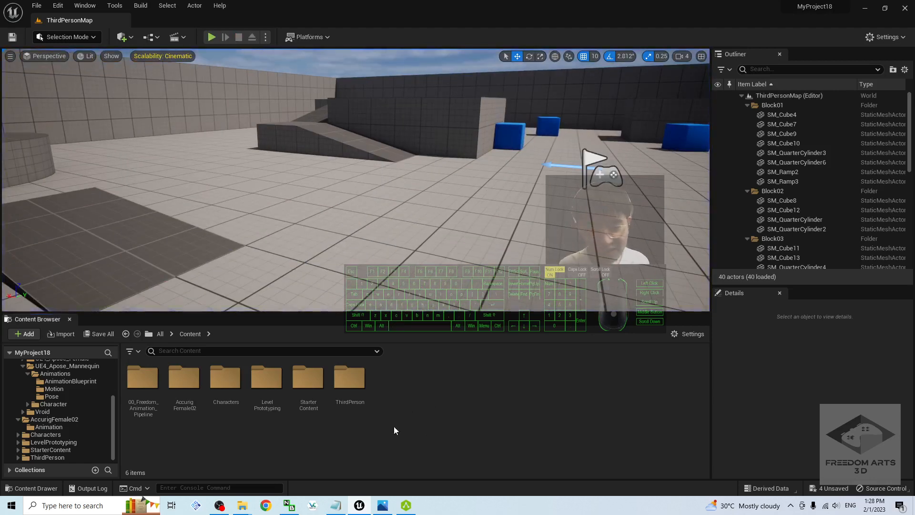
# Duplicate BP_ThirdPersonCharacter in the ThirdPerson/Blueprints folder and name the copy BP_ThirdPersonCharacter_AccurigFemale02.
pyautogui.doubleClick(359, 382)
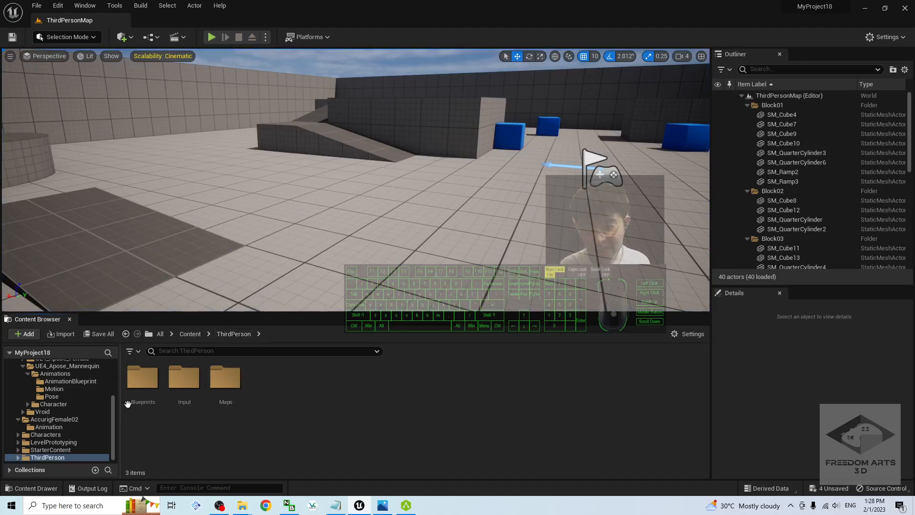
pyautogui.doubleClick(142, 378)
pyautogui.click(143, 381)
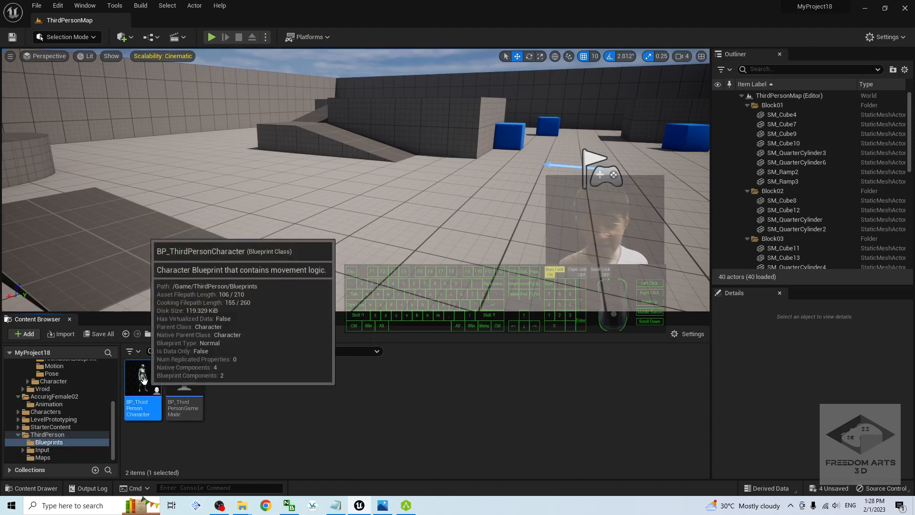
pyautogui.rightClick(144, 380)
pyautogui.click(200, 200)
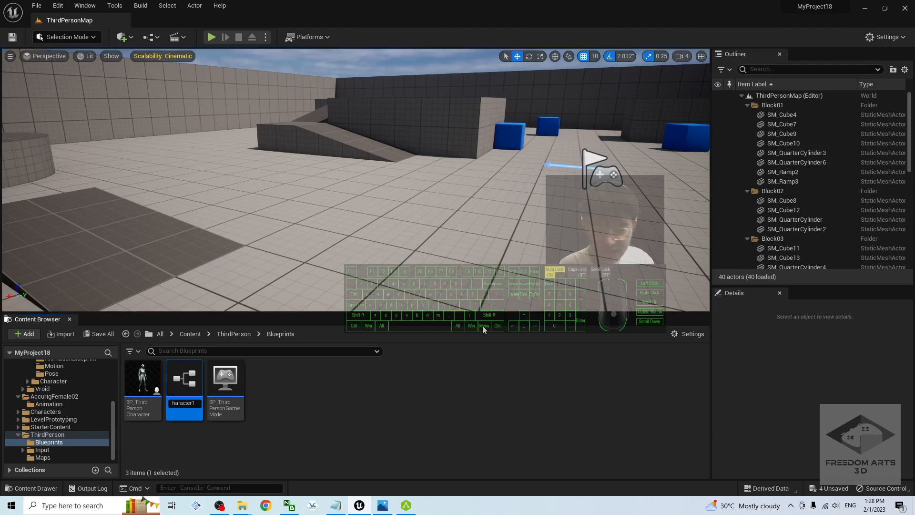
pyautogui.write('_')
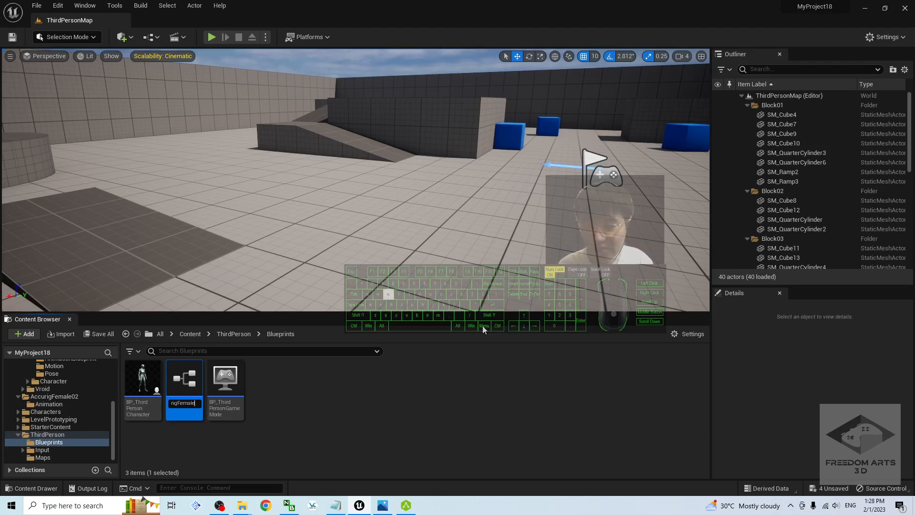
pyautogui.write('Female02')
pyautogui.press('Return')
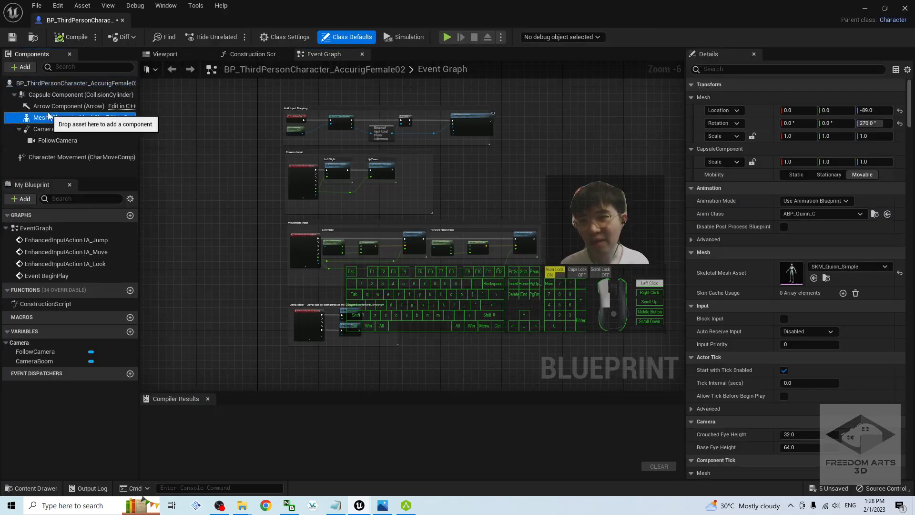
# In the BP_ThirdPersonCharacter_AccurigFemale02 blueprint, set the Mesh component's Skeletal Mesh Asset to AccurigFemale02.
pyautogui.click(66, 117)
pyautogui.click(188, 54)
pyautogui.scroll(3, 526, 206)
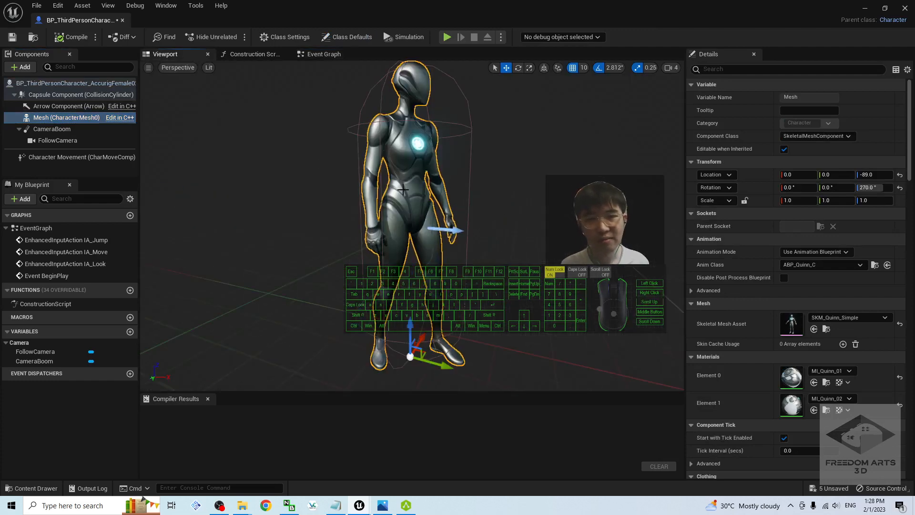
pyautogui.click(849, 319)
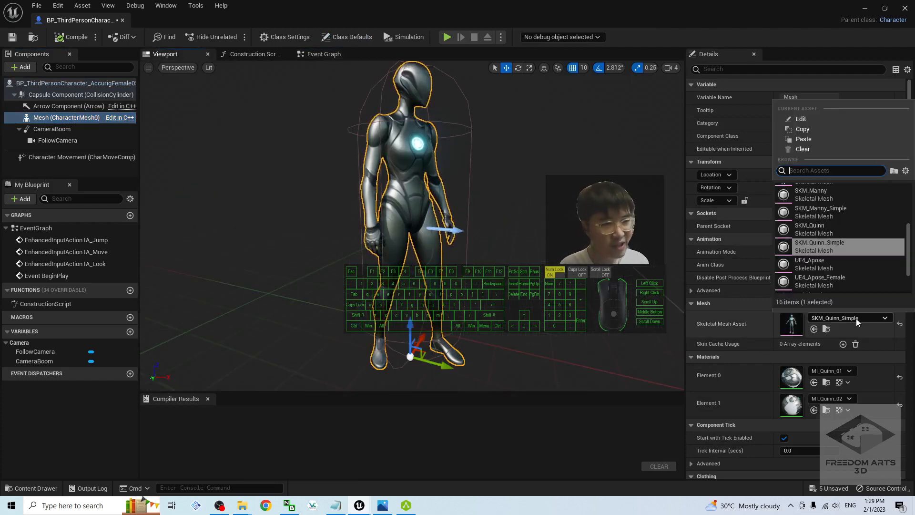
pyautogui.scroll(5, 848, 222)
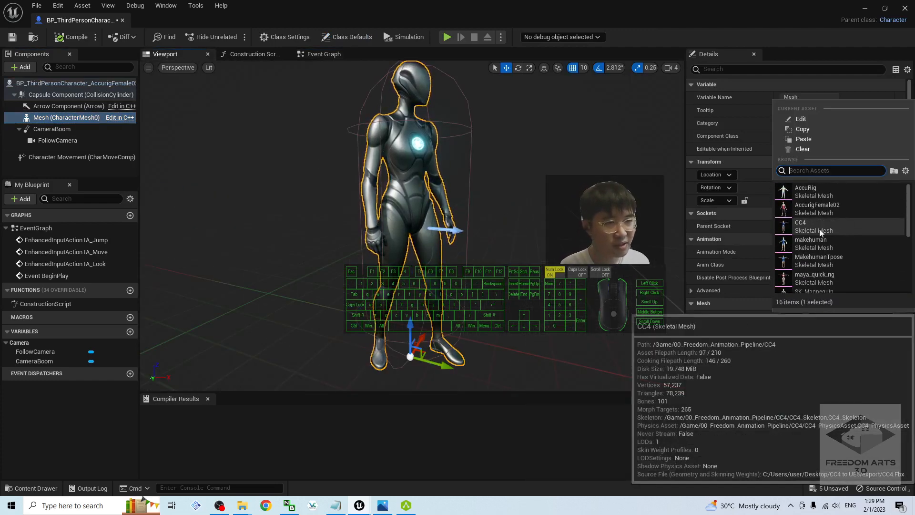
pyautogui.click(832, 206)
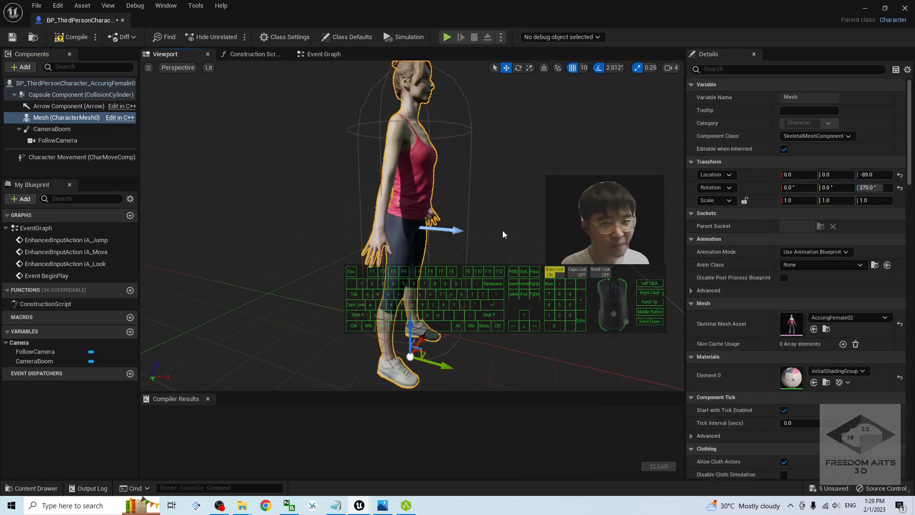
# Set the Mesh component's Anim Class to ThirdPerson_AnimBP_AccurigFemale02, then compile and close the character blueprint.
pyautogui.click(807, 268)
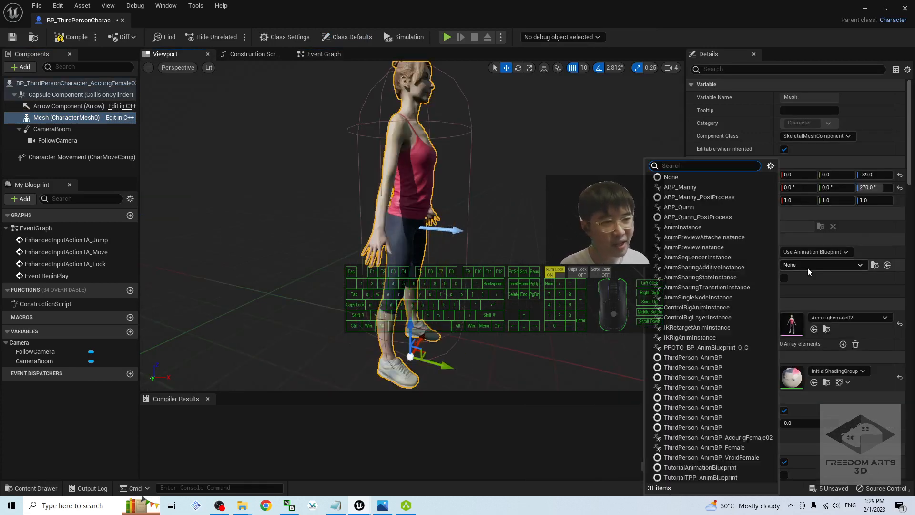
pyautogui.click(757, 438)
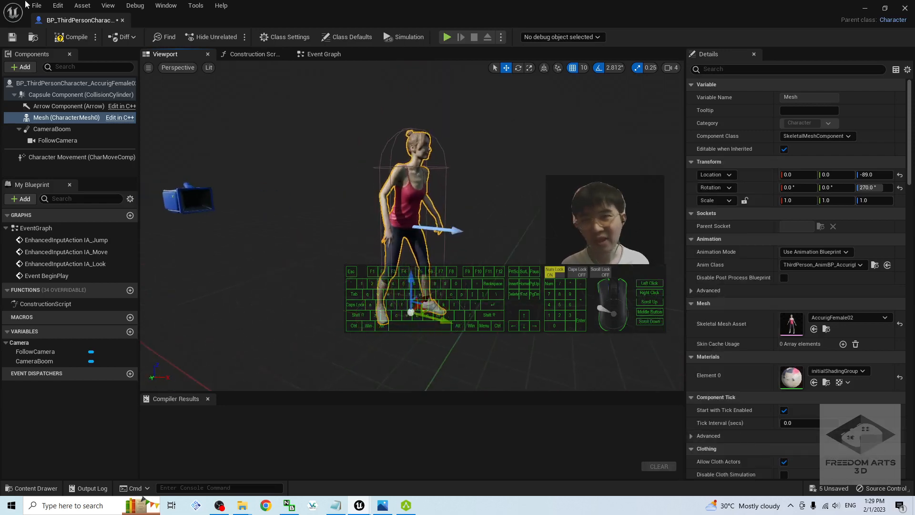
pyautogui.click(72, 38)
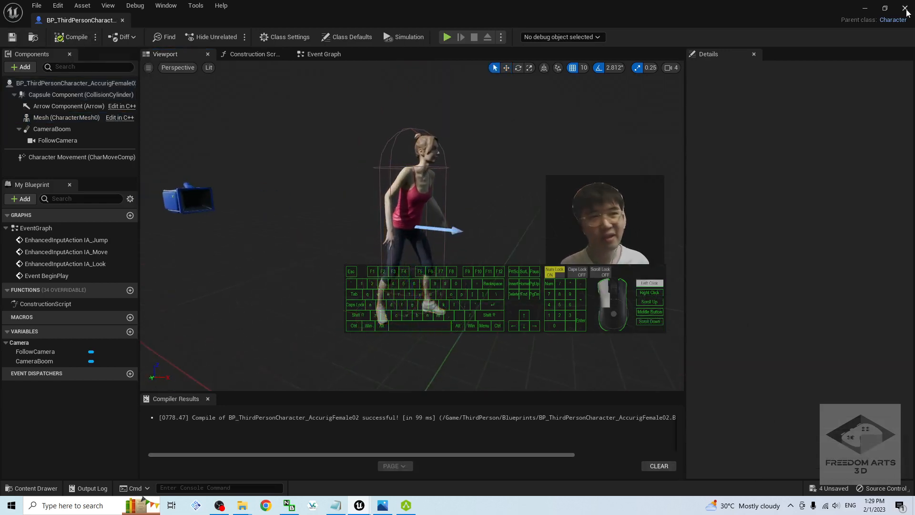
pyautogui.click(905, 9)
pyautogui.click(370, 427)
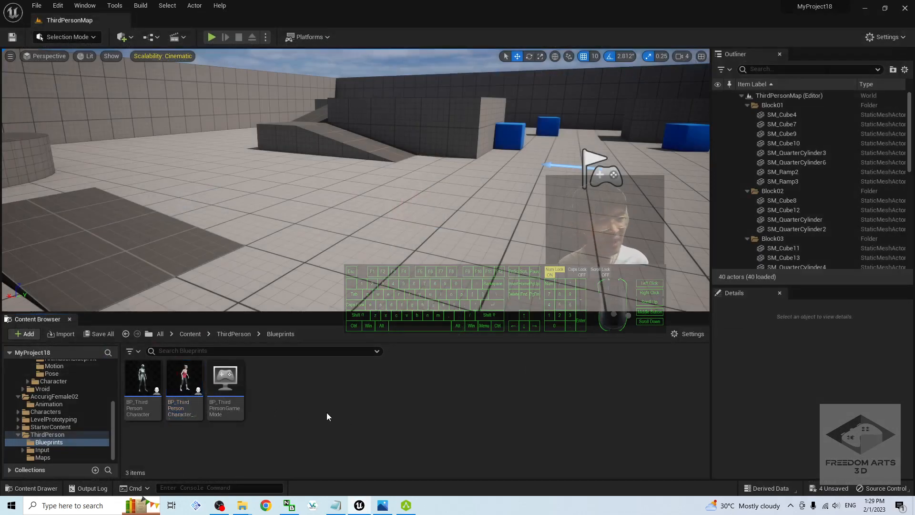
# In BP_ThirdPersonGameMode, set the Default Pawn Class to BP_ThirdPersonCharacter_AccurigFemale02, then save, compile and close the blueprint.
pyautogui.doubleClick(225, 381)
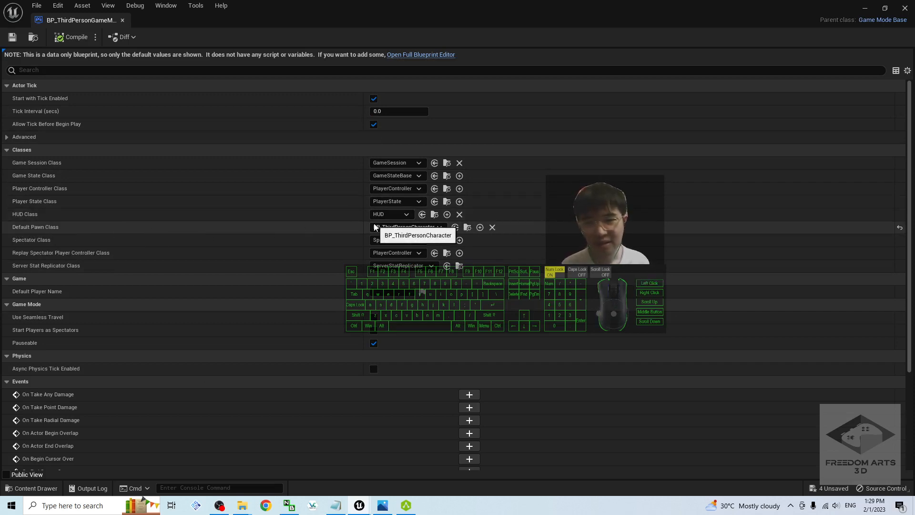
pyautogui.click(415, 227)
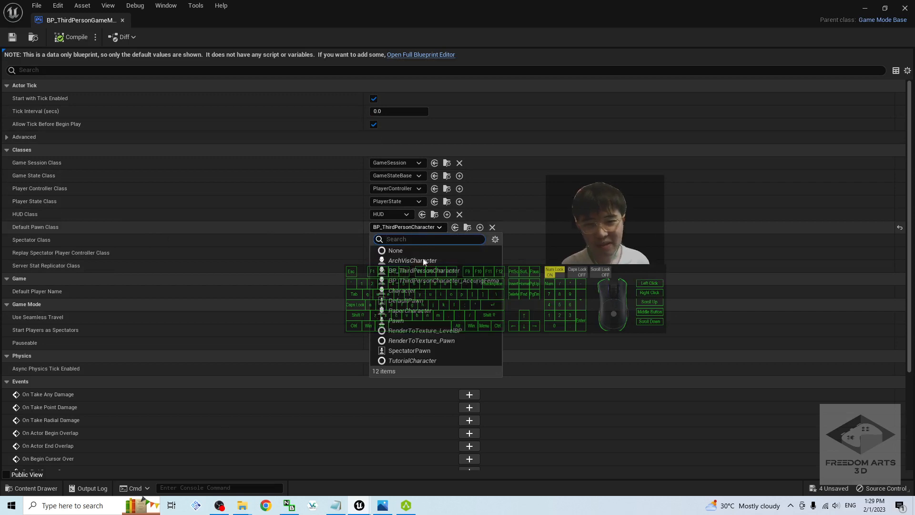
pyautogui.click(485, 281)
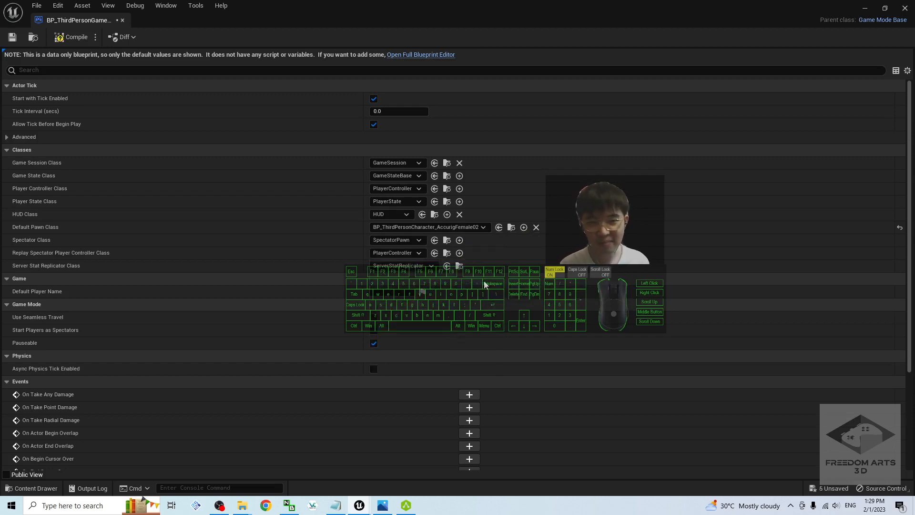
pyautogui.click(13, 37)
pyautogui.click(71, 39)
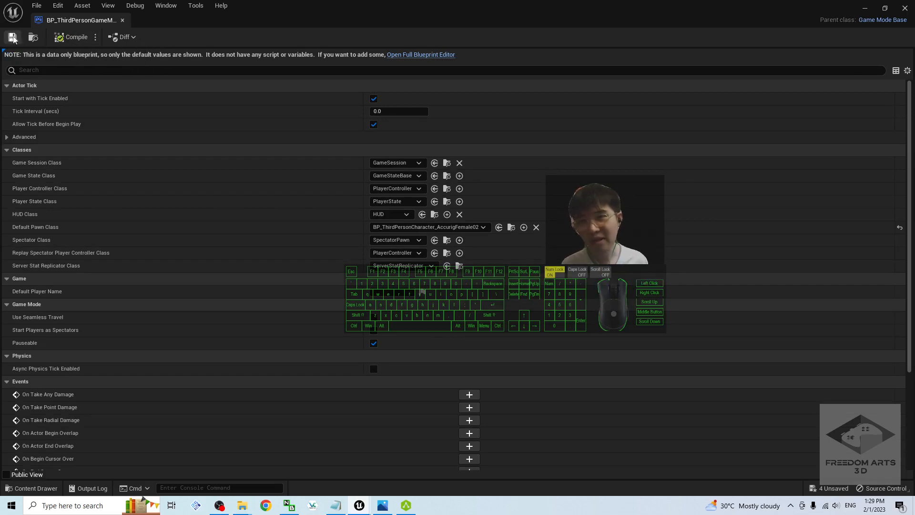
pyautogui.click(905, 9)
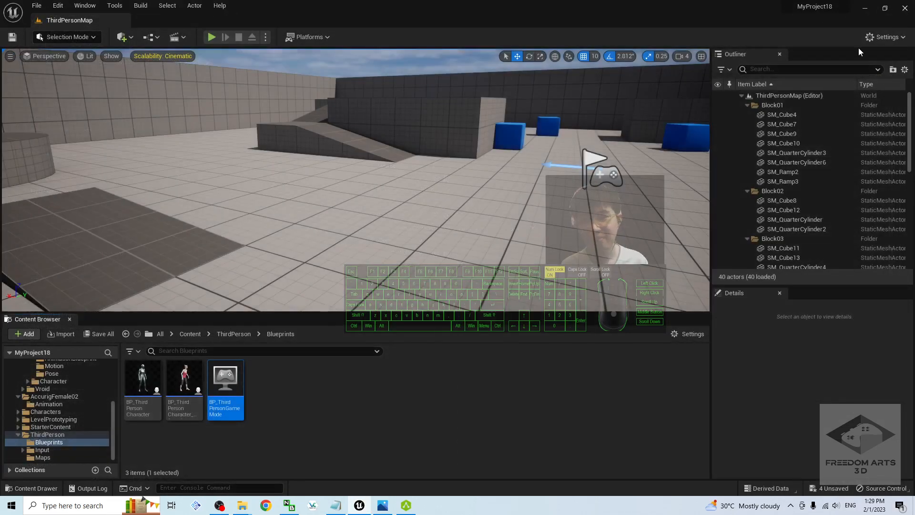
# Play the ThirdPersonMap level, test the AccurigFemale02 character's running and jumping in all directions, and stop the play session.
pyautogui.click(211, 37)
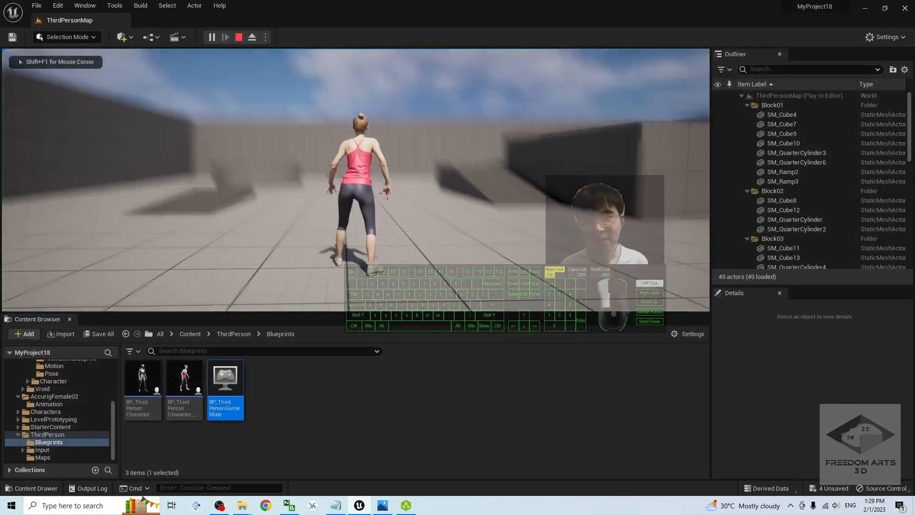
pyautogui.press('w')
pyautogui.press('d')
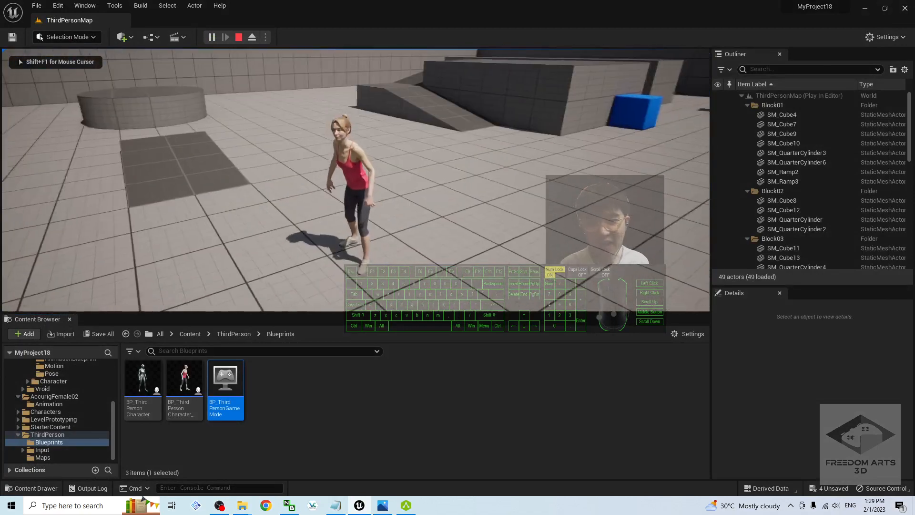
pyautogui.press('s')
pyautogui.press('d')
pyautogui.press('w')
pyautogui.press('a')
pyautogui.press('space')
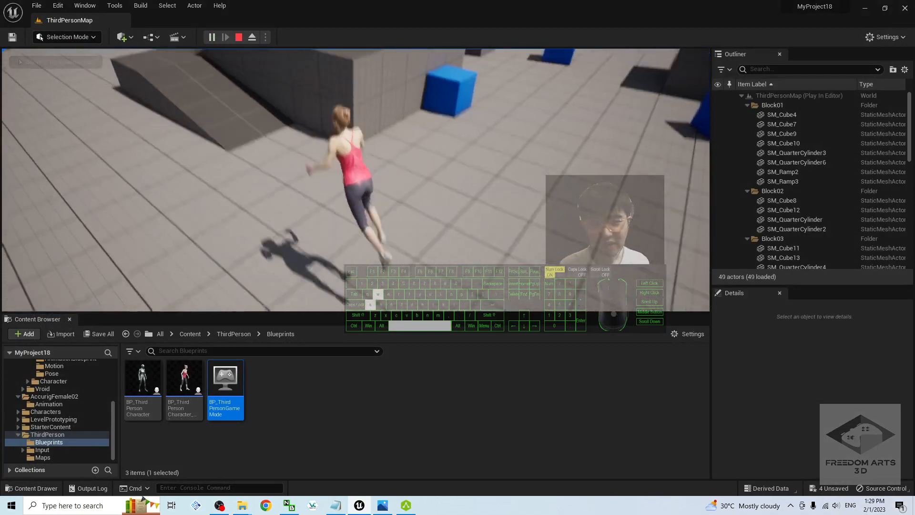
pyautogui.press('space')
pyautogui.press('a')
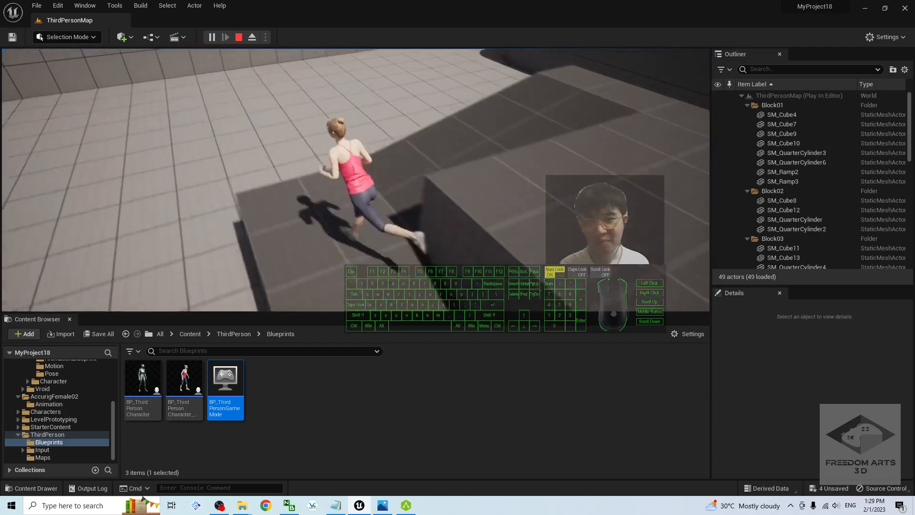
pyautogui.press('s')
pyautogui.press('d')
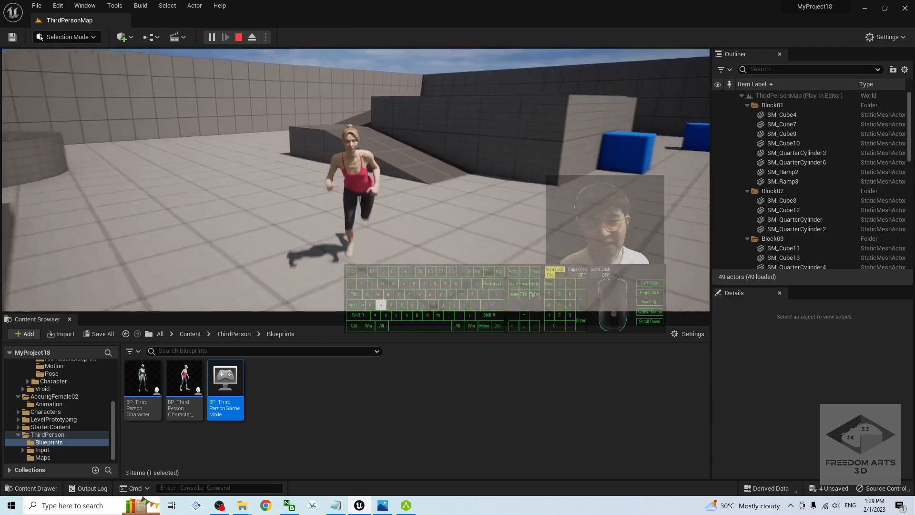
pyautogui.press('a')
pyautogui.press('w')
pyautogui.press('s')
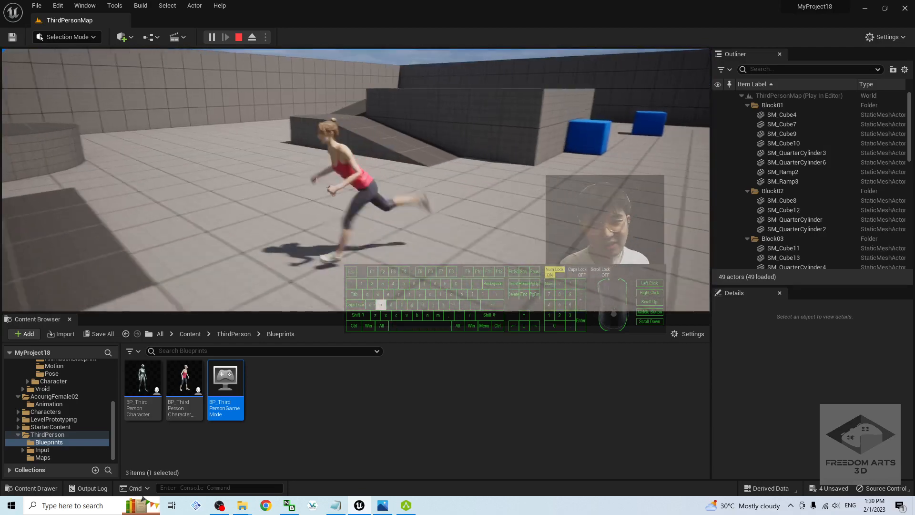
pyautogui.press('w')
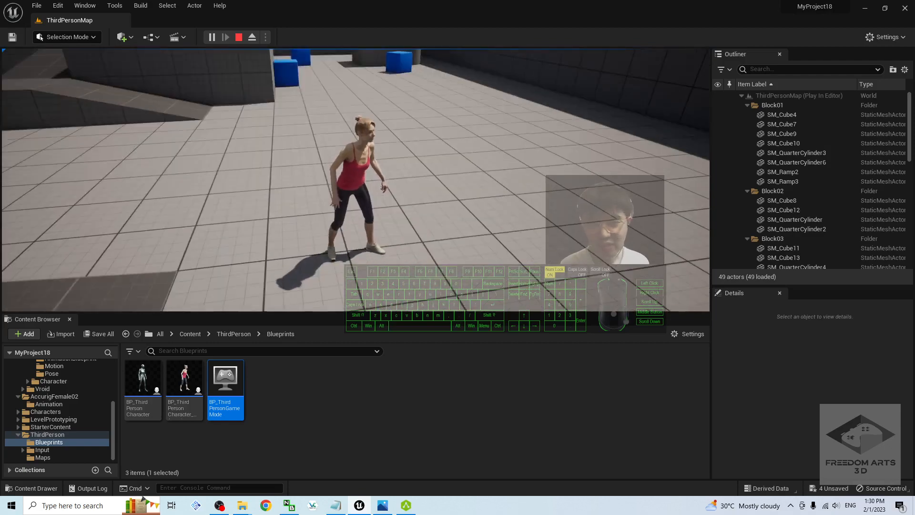
pyautogui.press('a')
pyautogui.press('space')
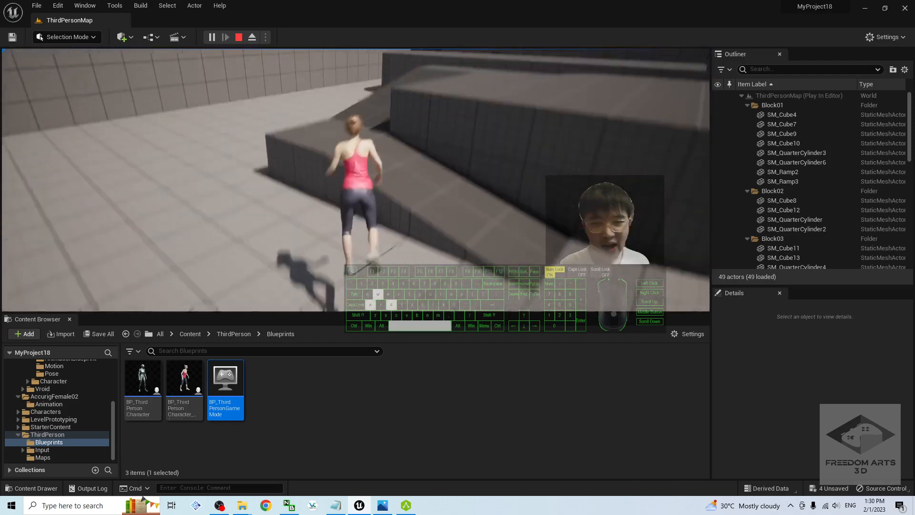
pyautogui.press('s')
pyautogui.press('d')
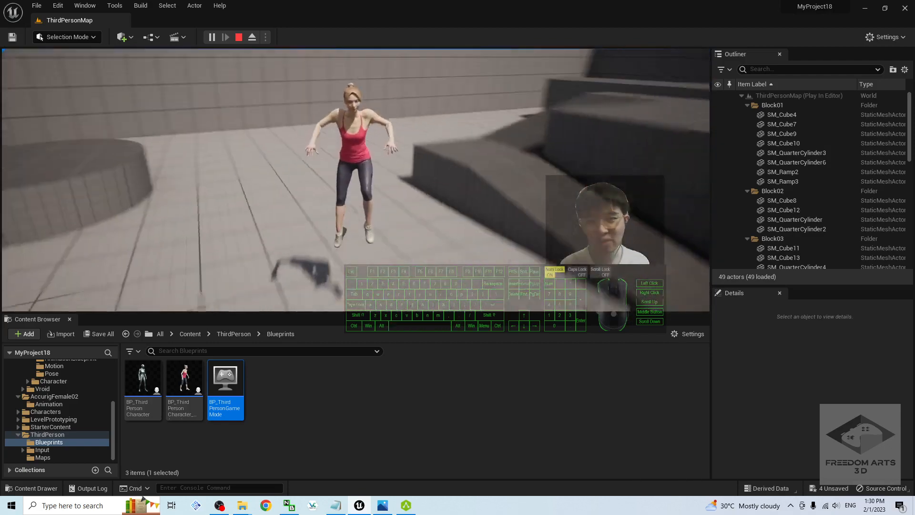
pyautogui.press('Escape')
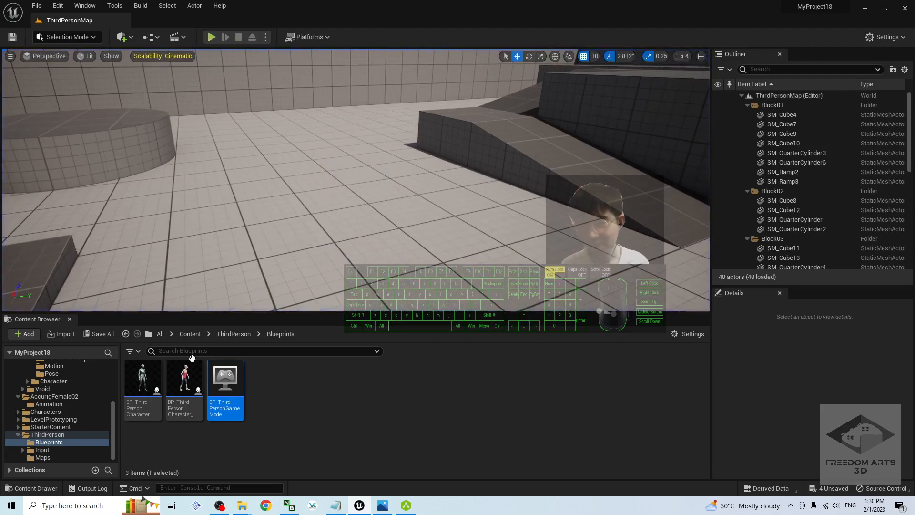
# Open the ThirdPerson_IdleRun_2D blend space from the AccurigFemale02/Animation folder and examine its idle, walk and run samples along the Speed axis.
pyautogui.click(185, 333)
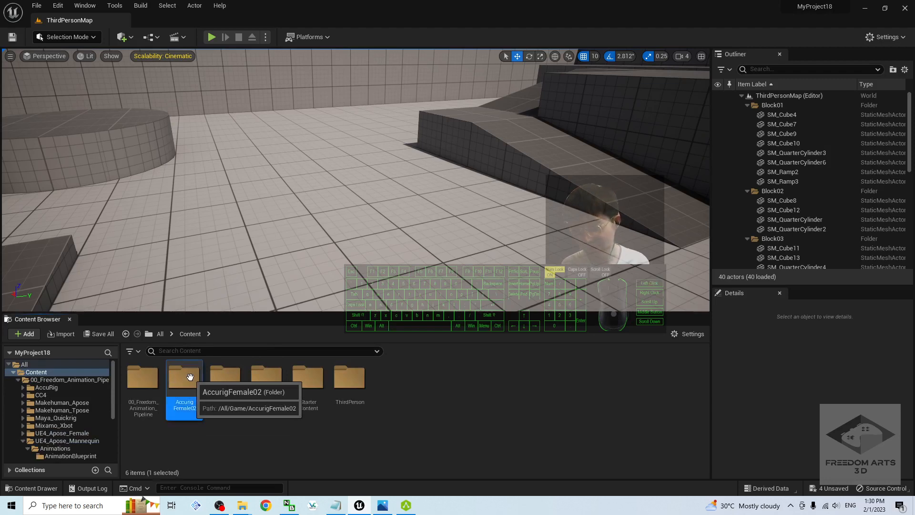
pyautogui.doubleClick(190, 377)
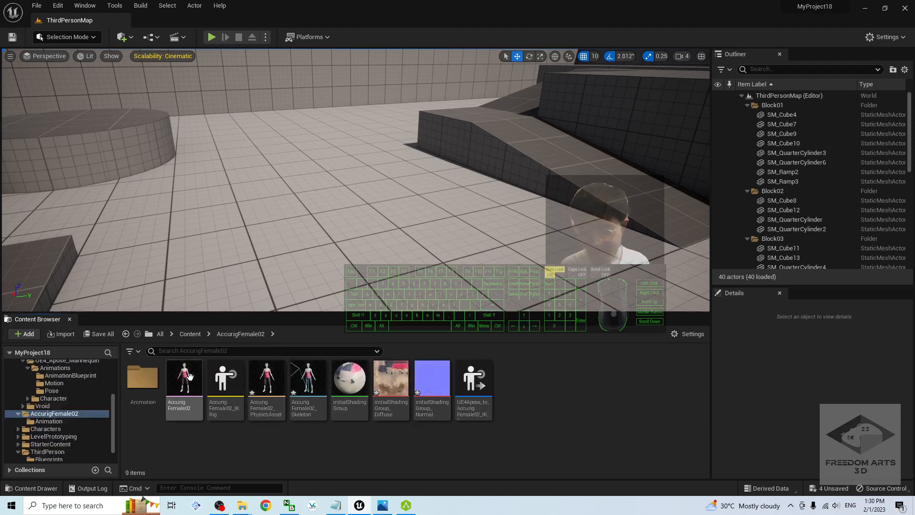
pyautogui.doubleClick(150, 386)
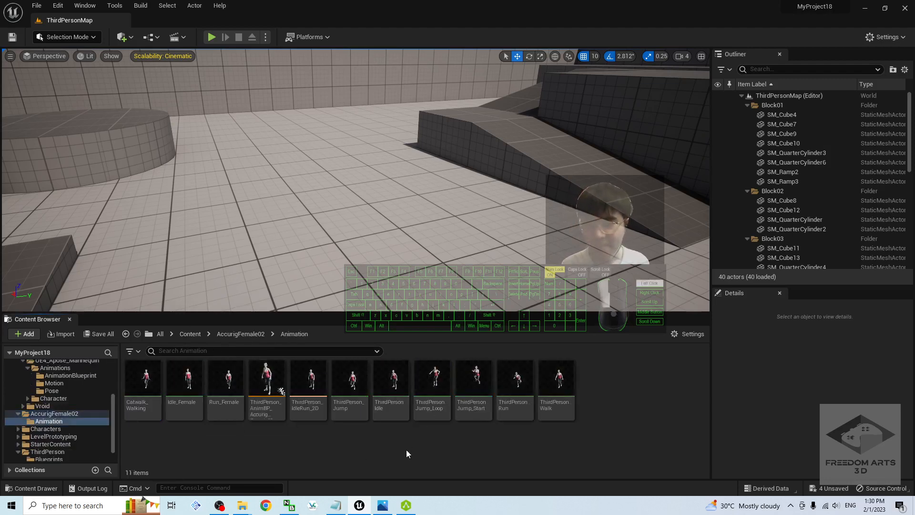
pyautogui.doubleClick(306, 381)
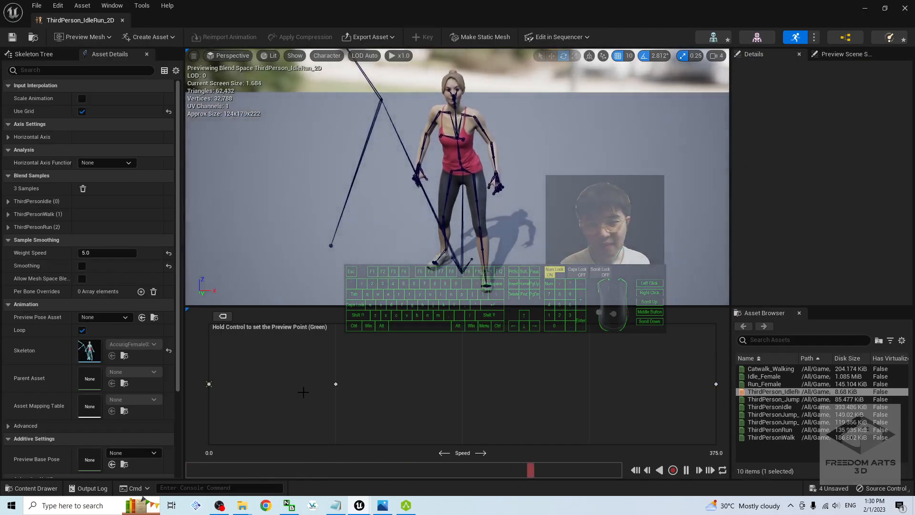
pyautogui.press('ctrl')
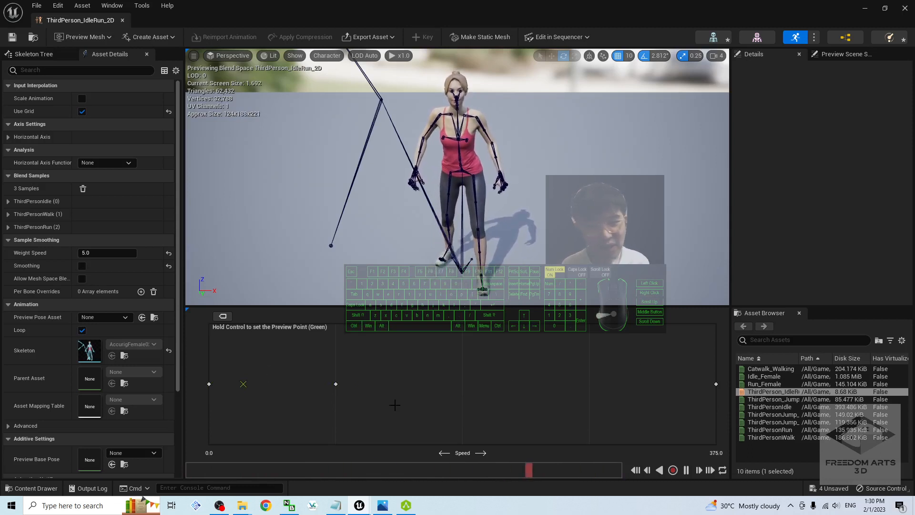
pyautogui.click(212, 383)
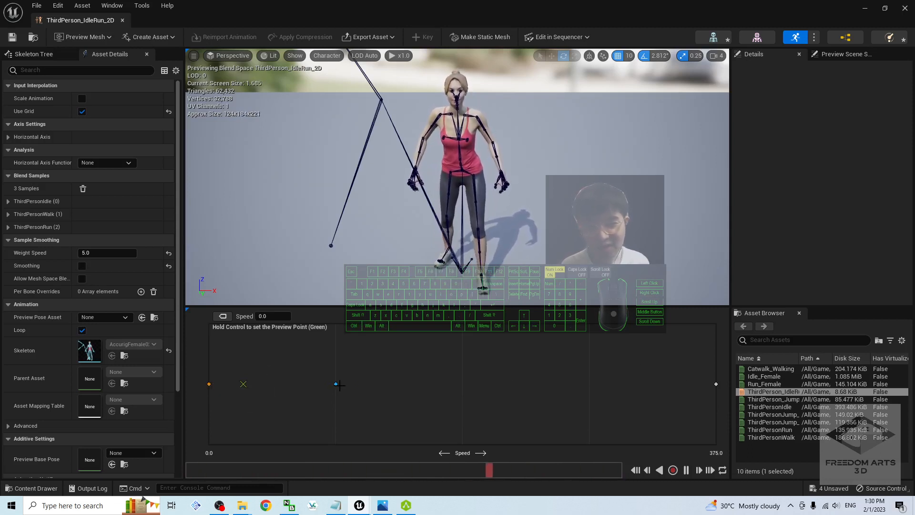
pyautogui.click(339, 385)
pyautogui.click(716, 385)
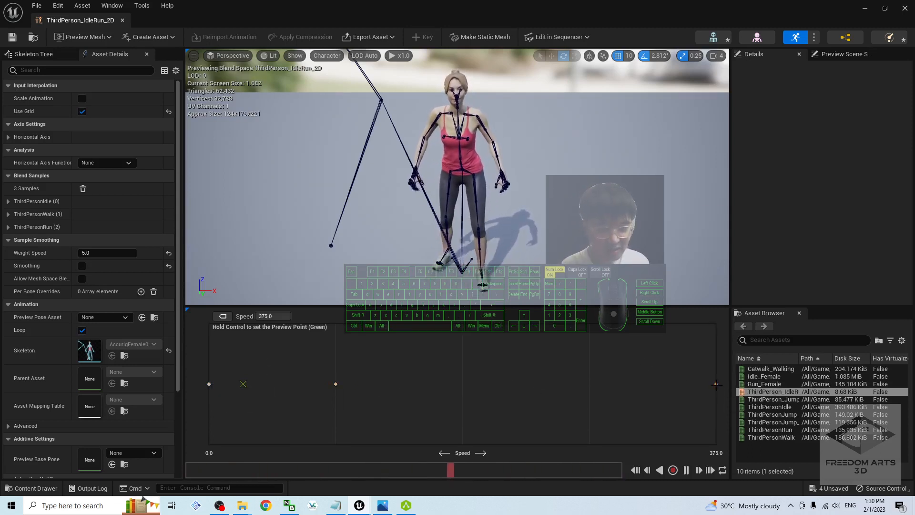
pyautogui.click(462, 411)
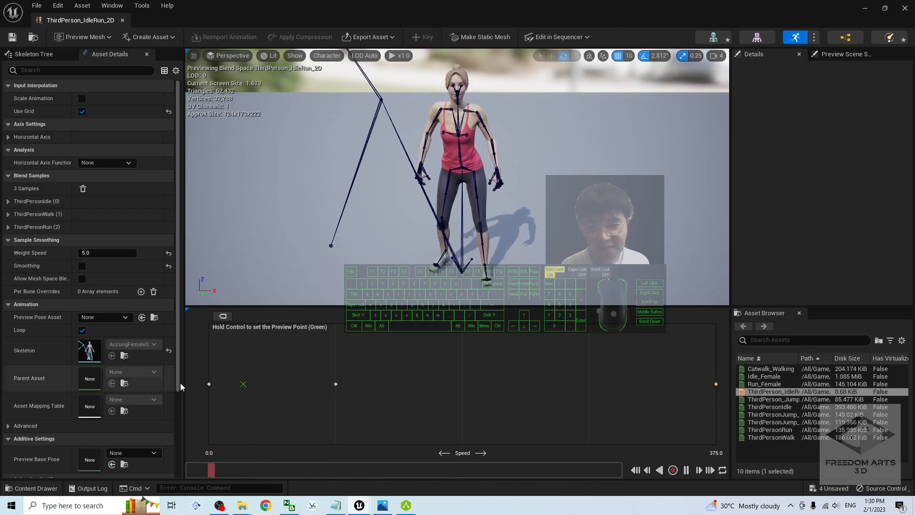
# Delete the ThirdPersonIdle, ThirdPersonWalk and ThirdPersonRun samples from the ThirdPerson_IdleRun_2D blend space.
pyautogui.click(210, 384)
pyautogui.press('Delete')
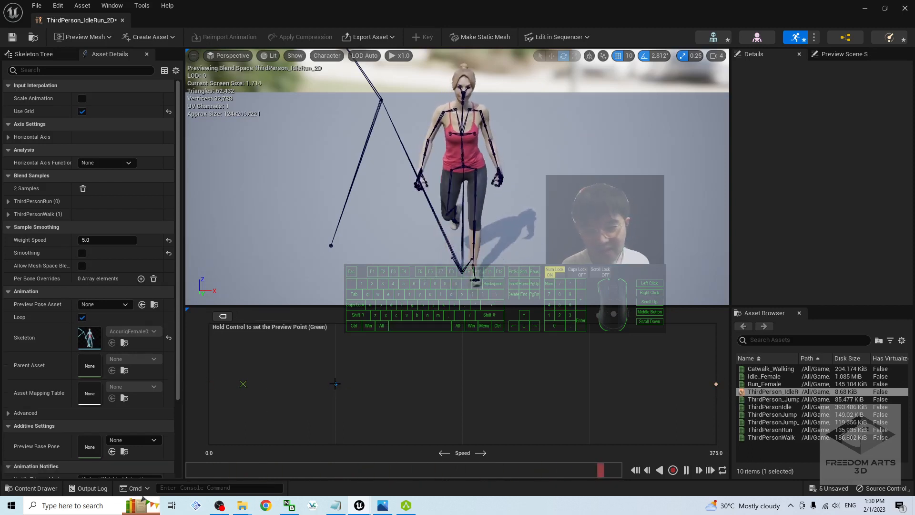
pyautogui.press('Delete')
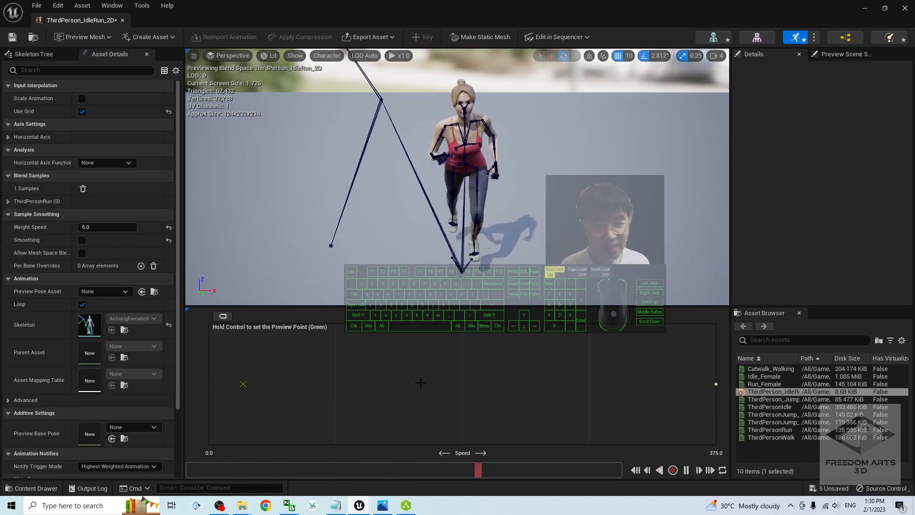
pyautogui.click(716, 384)
pyautogui.press('Delete')
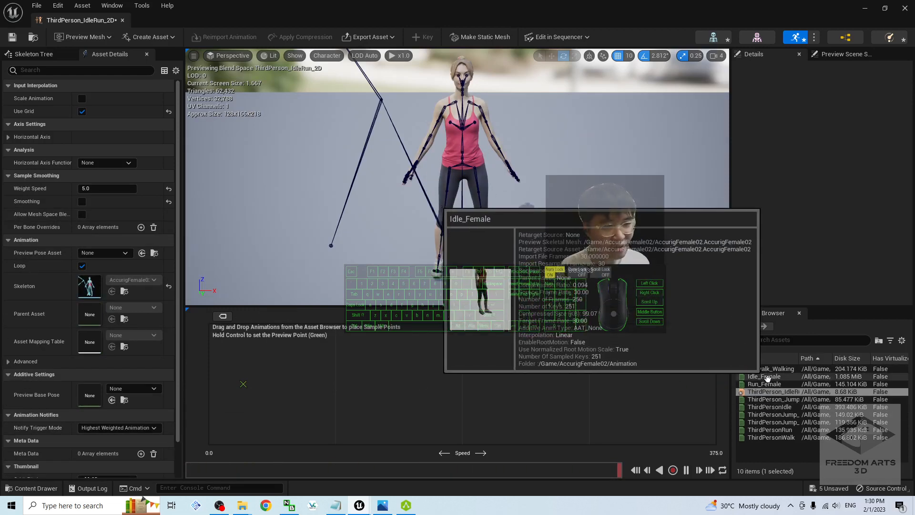
# Place Idle_Female at Speed 0, Catwalk_Walking on the first interior grid line and Run_Female at Speed 375, then save and close the blend space.
pyautogui.moveTo(765, 377); pyautogui.dragTo(209, 384)
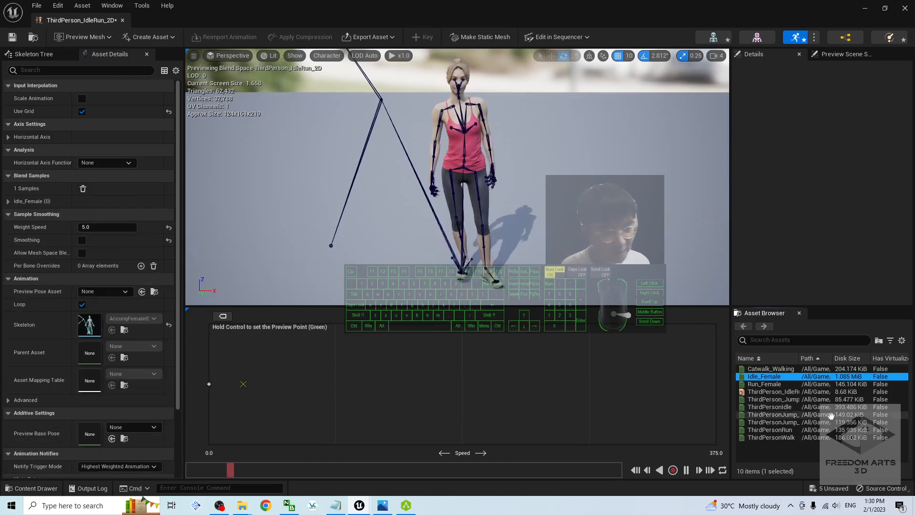
pyautogui.moveTo(773, 370); pyautogui.dragTo(335, 384)
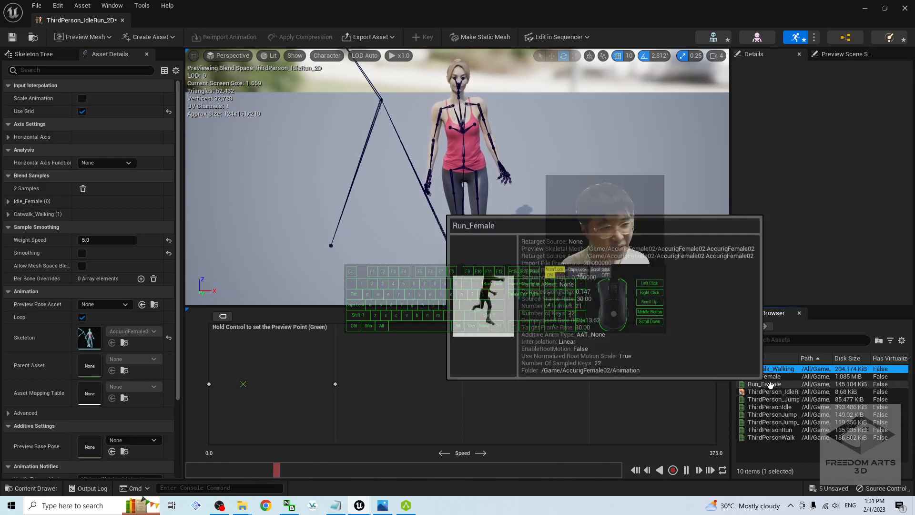
pyautogui.moveTo(764, 383); pyautogui.dragTo(715, 384)
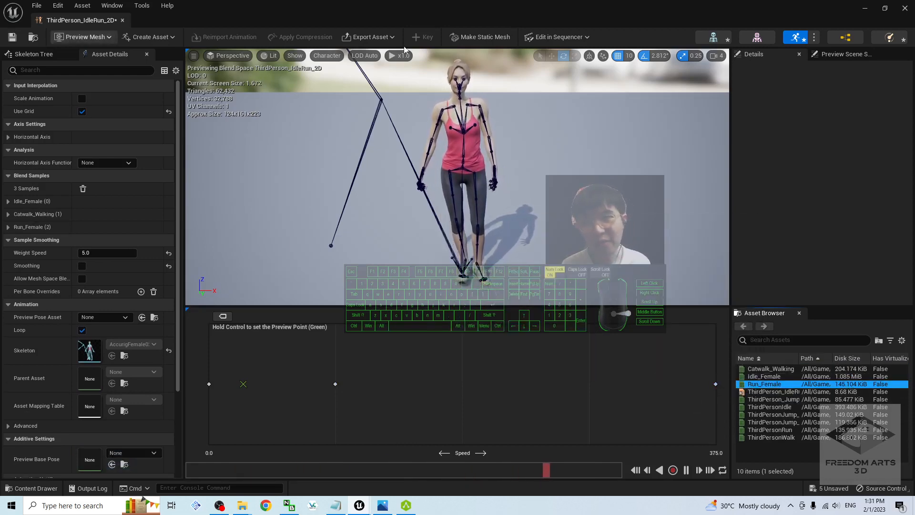
pyautogui.click(11, 37)
pyautogui.click(906, 9)
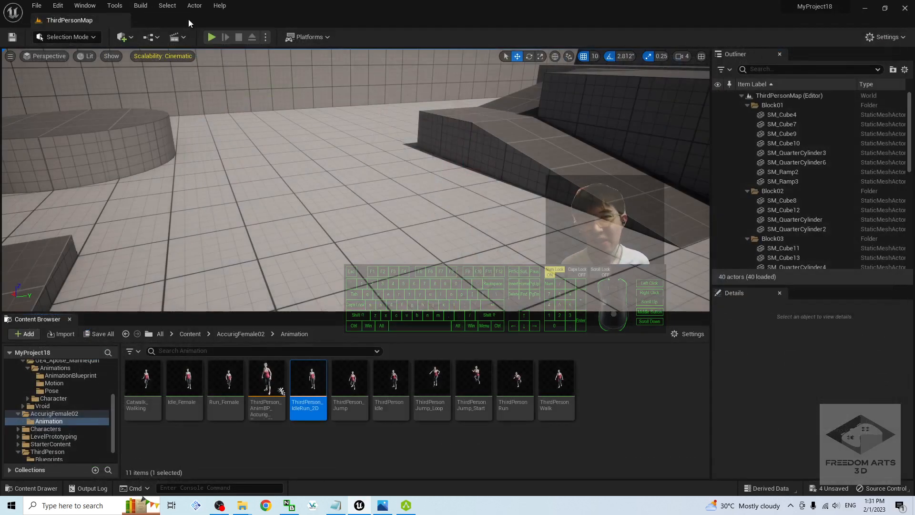
# Play the ThirdPersonMap level, test the character's female idle, run and jump animations in all directions, and stop the play session.
pyautogui.click(211, 37)
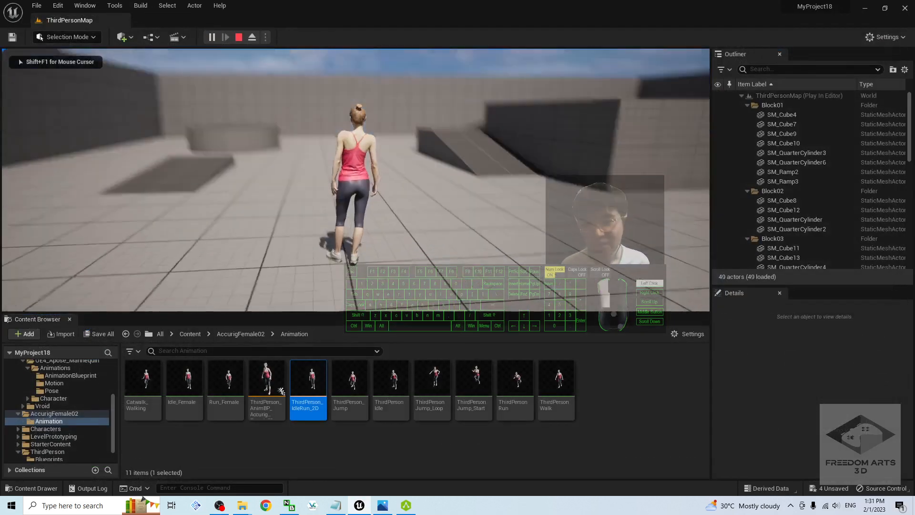
pyautogui.press('w')
pyautogui.press('s')
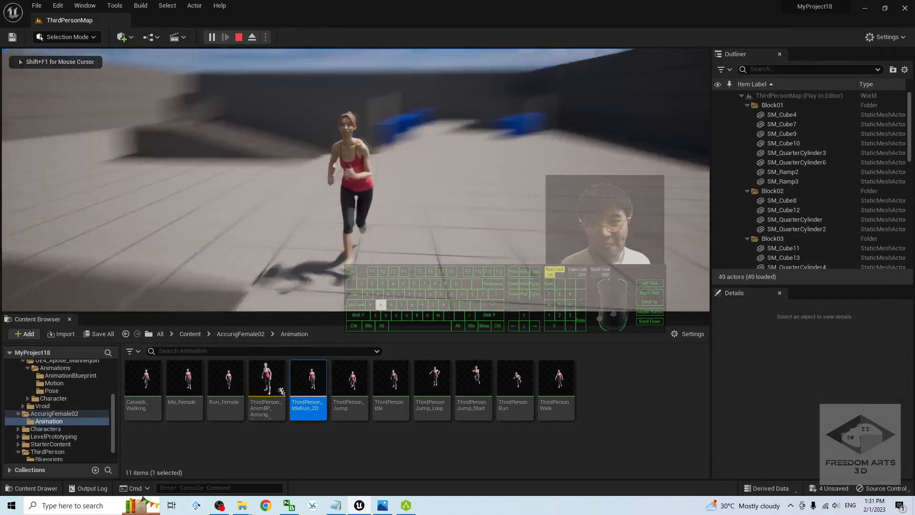
pyautogui.press('d')
pyautogui.press('w')
pyautogui.press('space')
pyautogui.press('a')
pyautogui.press('s')
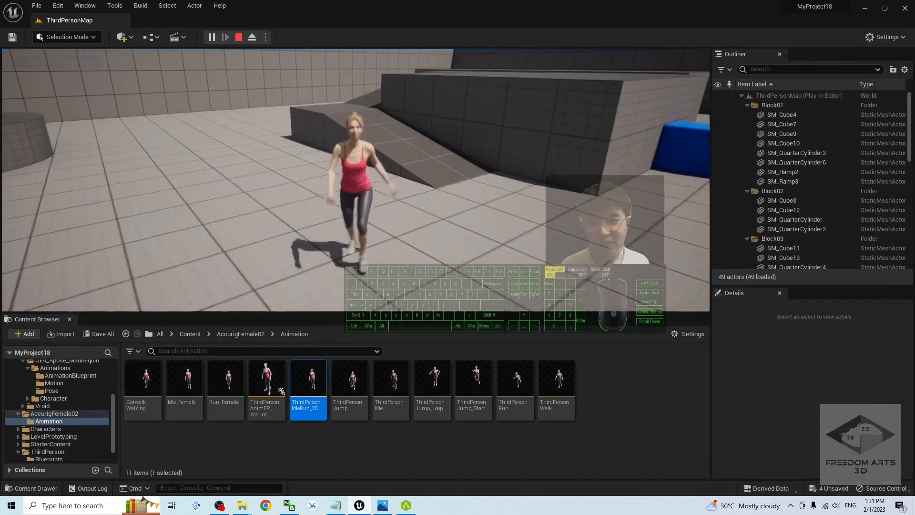
pyautogui.press('s')
pyautogui.press('a')
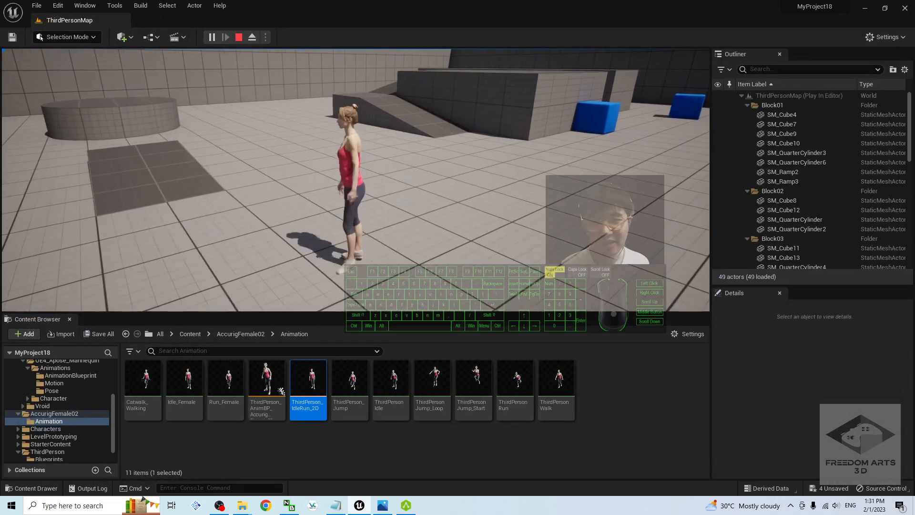
pyautogui.press('s')
pyautogui.press('s')
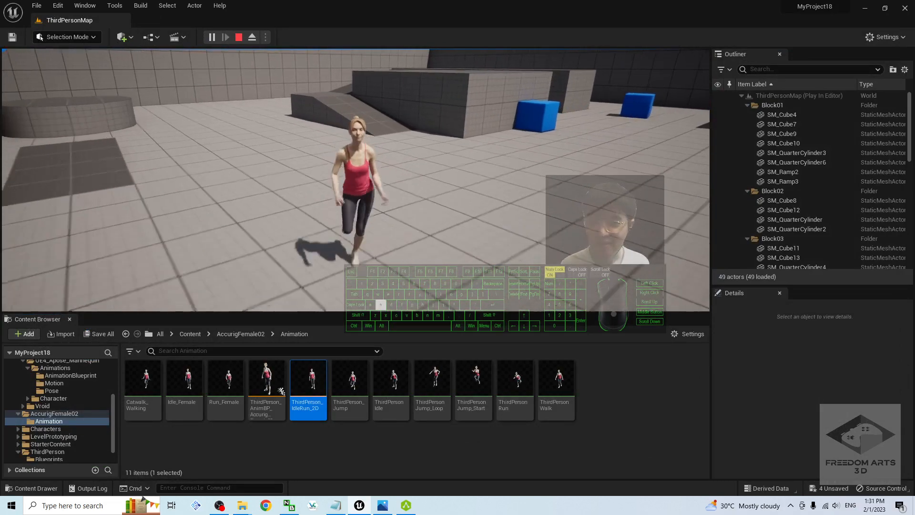
pyautogui.press('w')
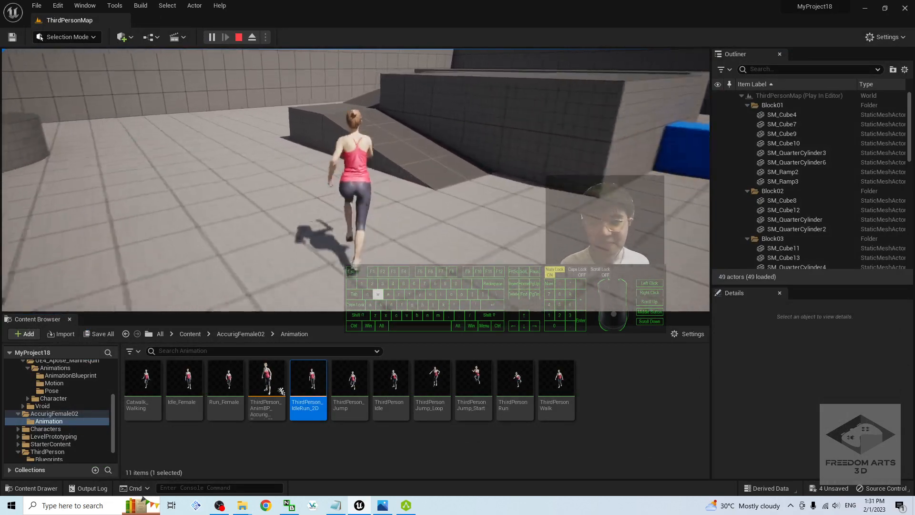
pyautogui.press('s')
pyautogui.press('Escape')
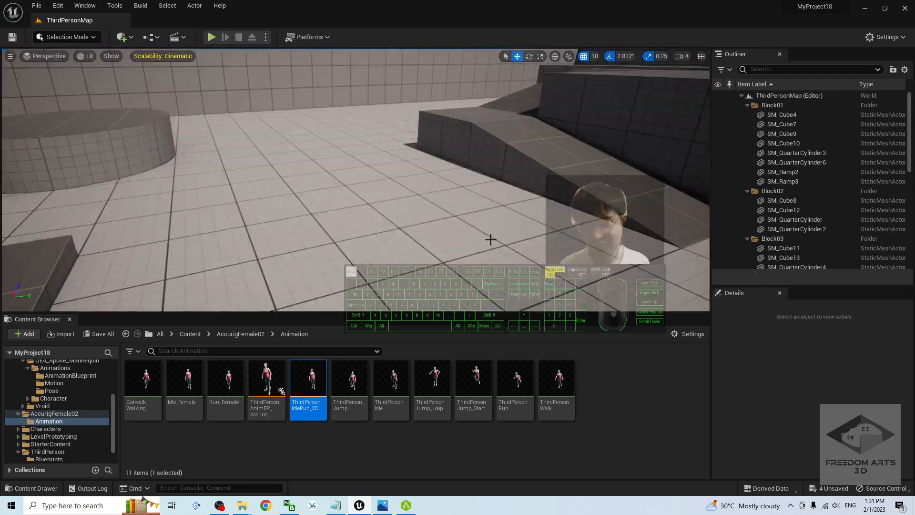
pyautogui.click(384, 506)
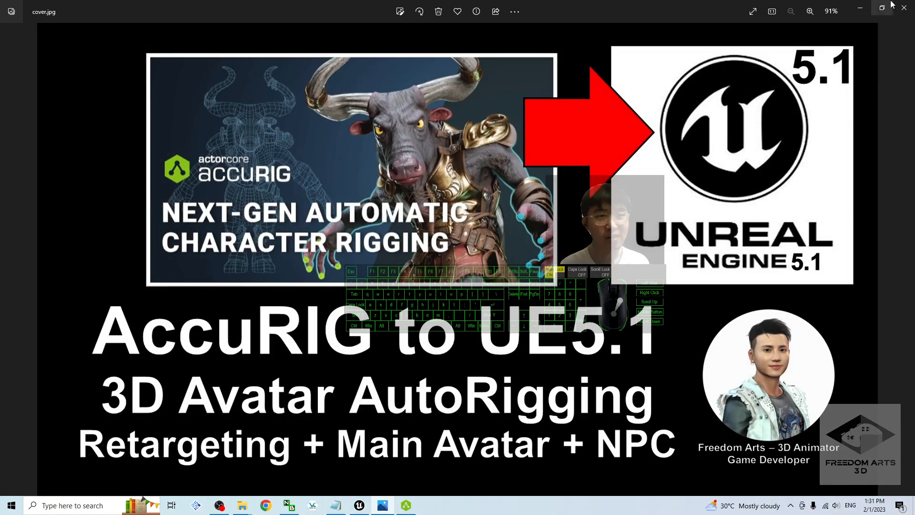
pyautogui.click(861, 9)
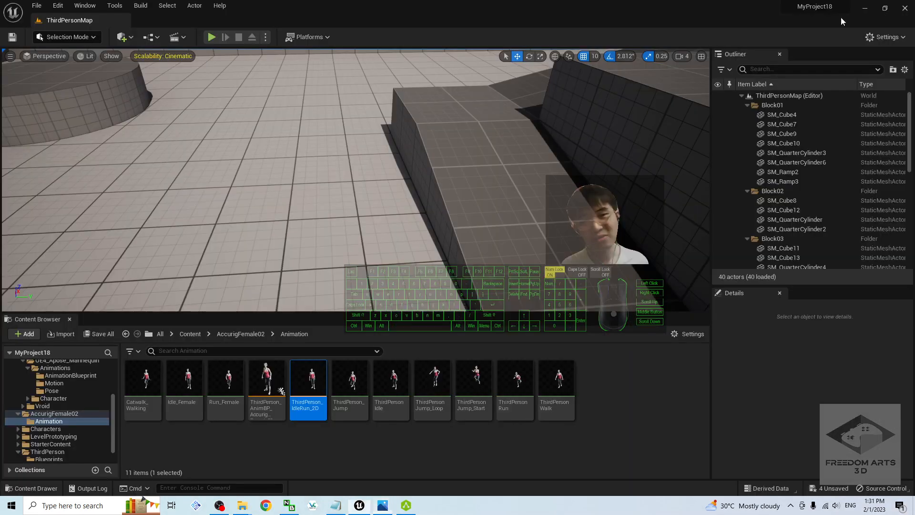
# Duplicate the AccurigFemale02 character blueprint in ThirdPerson/Blueprints and name the copy BP_ThirdPersonCharacter_AccurigFemale02_NPC.
pyautogui.click(190, 334)
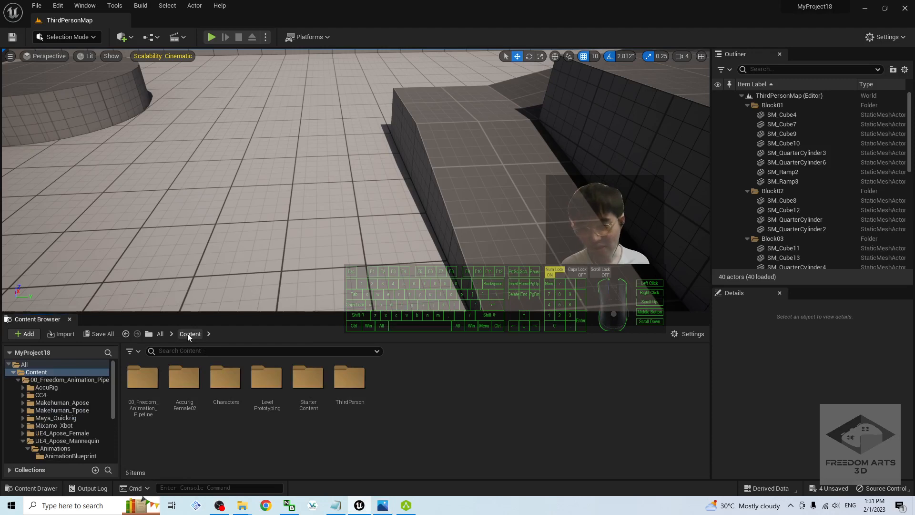
pyautogui.doubleClick(346, 384)
pyautogui.doubleClick(142, 378)
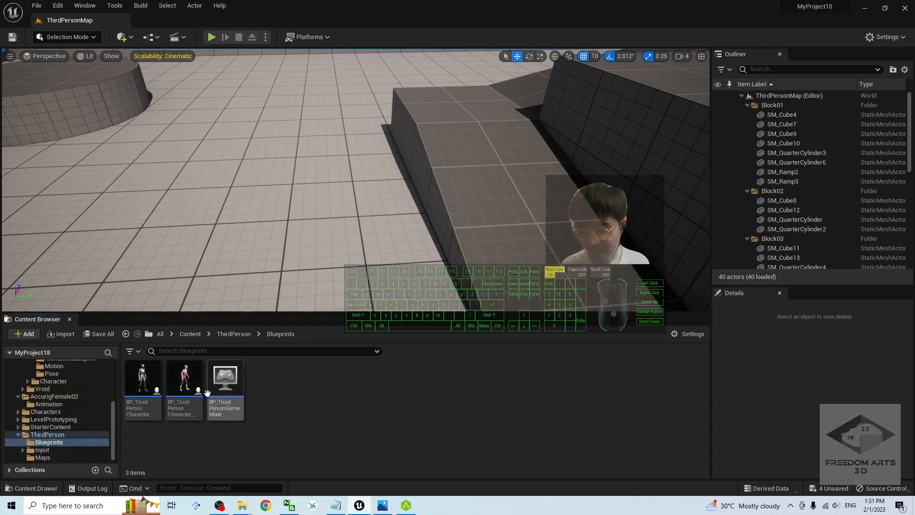
pyautogui.rightClick(186, 384)
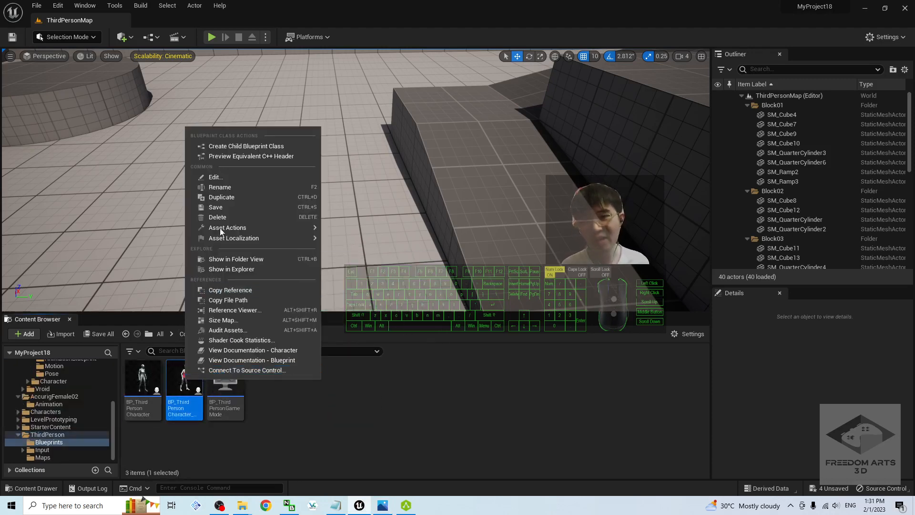
pyautogui.click(229, 194)
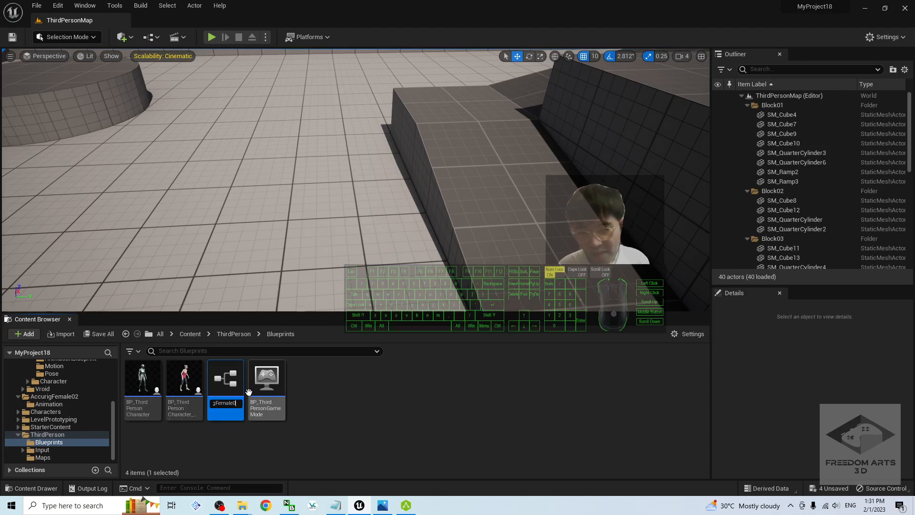
pyautogui.write('2')
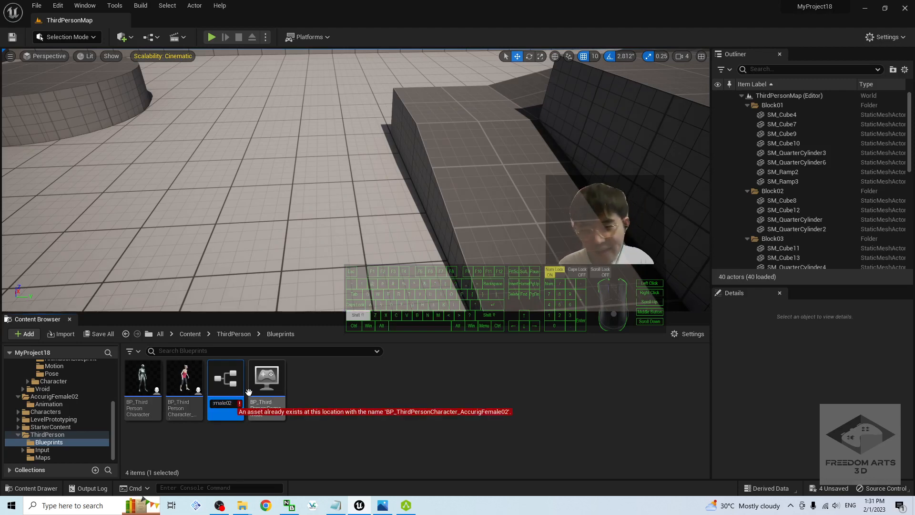
pyautogui.write('_NP')
pyautogui.press('Return')
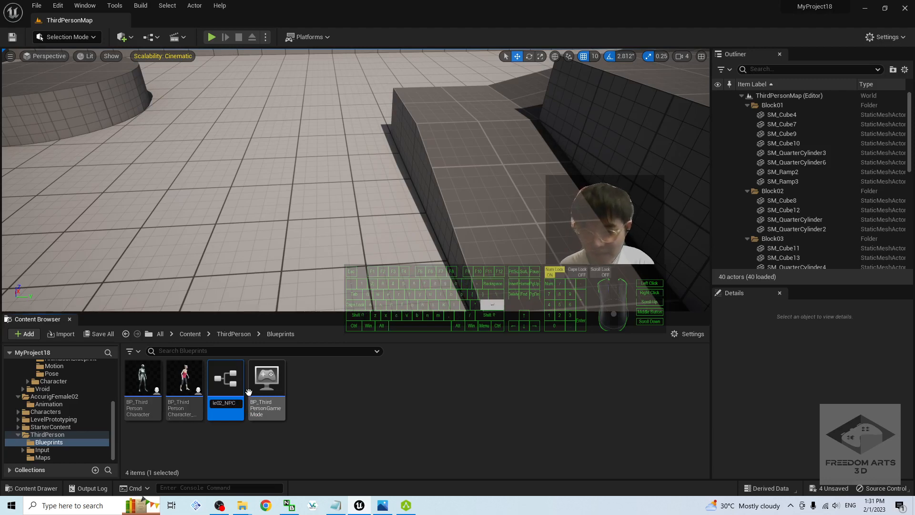
# Open the BP_ThirdPersonCharacter_AccurigFemale02_NPC blueprint, examine the input nodes in its Event Graph, and return to the level editor.
pyautogui.moveTo(227, 381)
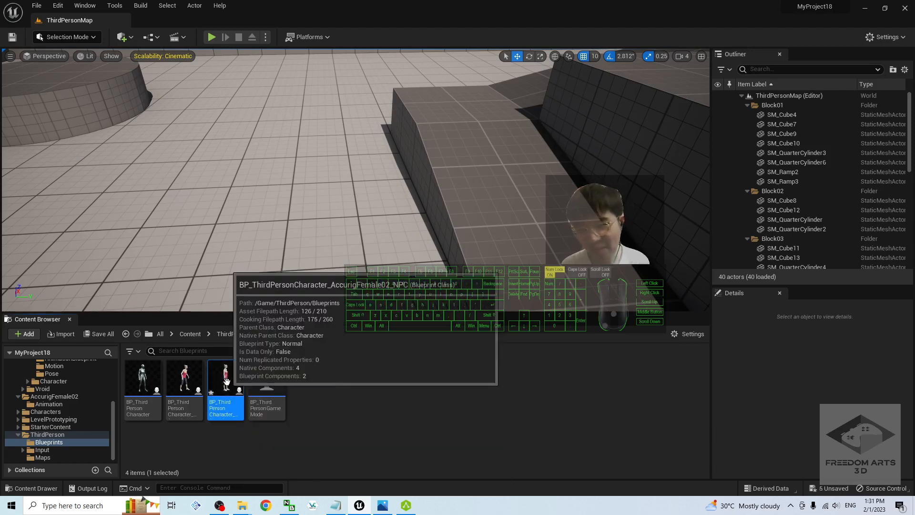
pyautogui.doubleClick(227, 381)
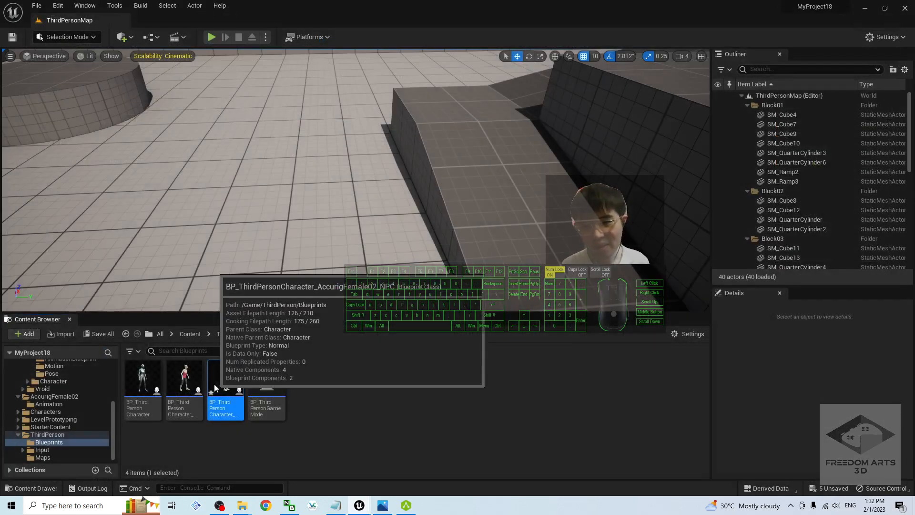
pyautogui.doubleClick(214, 383)
pyautogui.scroll(5, 484, 318)
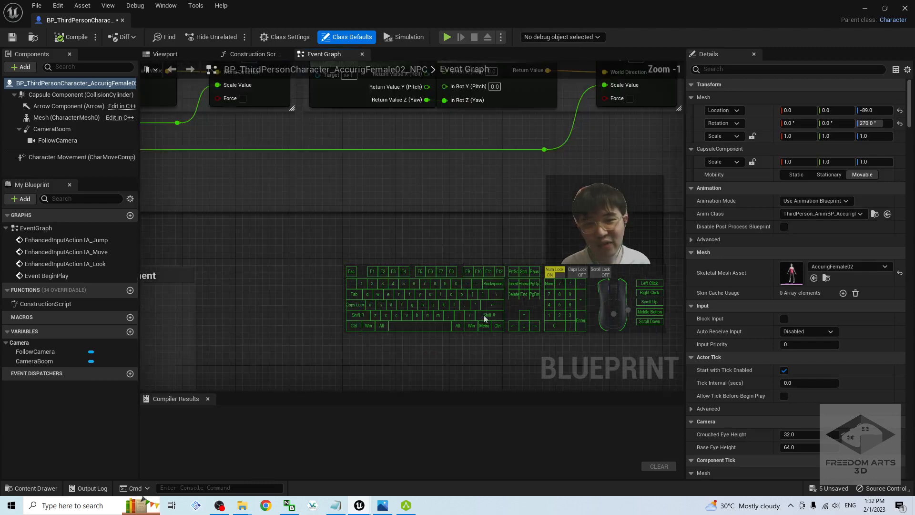
pyautogui.moveTo(314, 297); pyautogui.dragTo(545, 144, button='right')
pyautogui.moveTo(264, 327); pyautogui.dragTo(478, 280, button='right')
pyautogui.moveTo(582, 302); pyautogui.dragTo(458, 291, button='right')
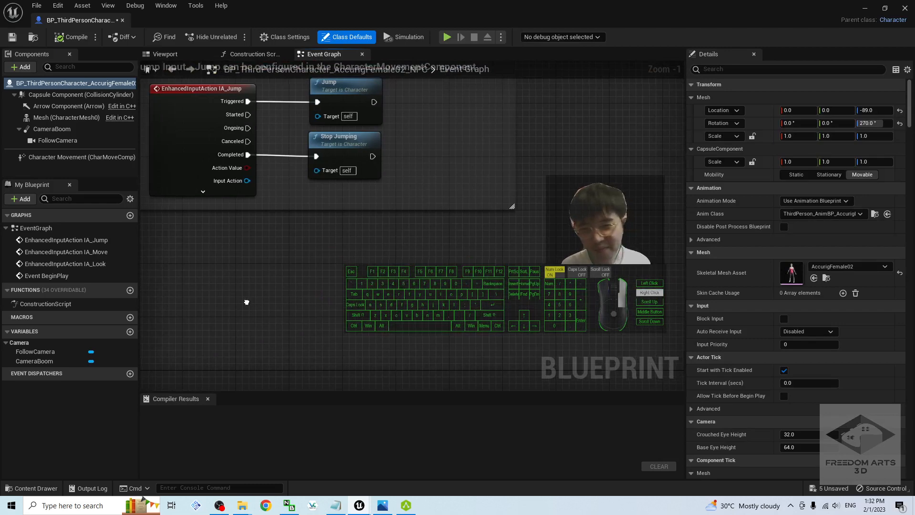
pyautogui.moveTo(245, 303); pyautogui.dragTo(332, 210, button='right')
pyautogui.moveTo(619, 264); pyautogui.dragTo(522, 295, button='right')
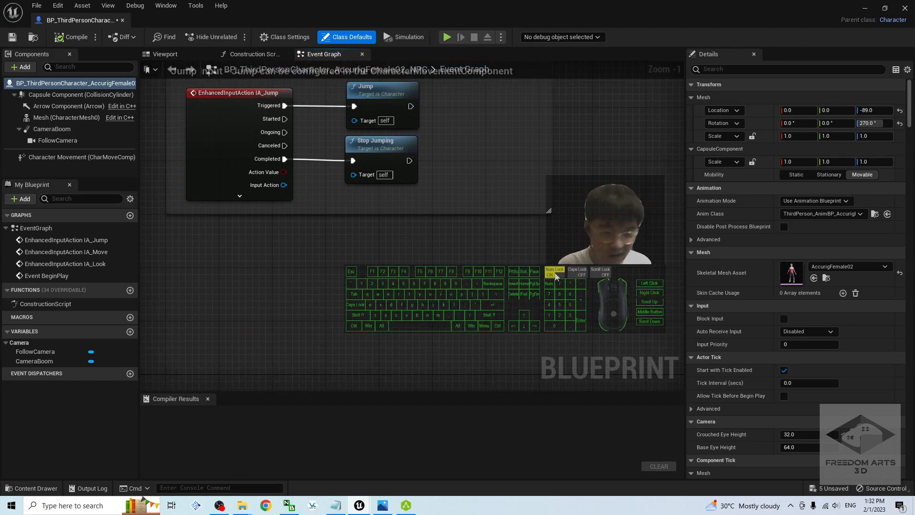
pyautogui.click(866, 9)
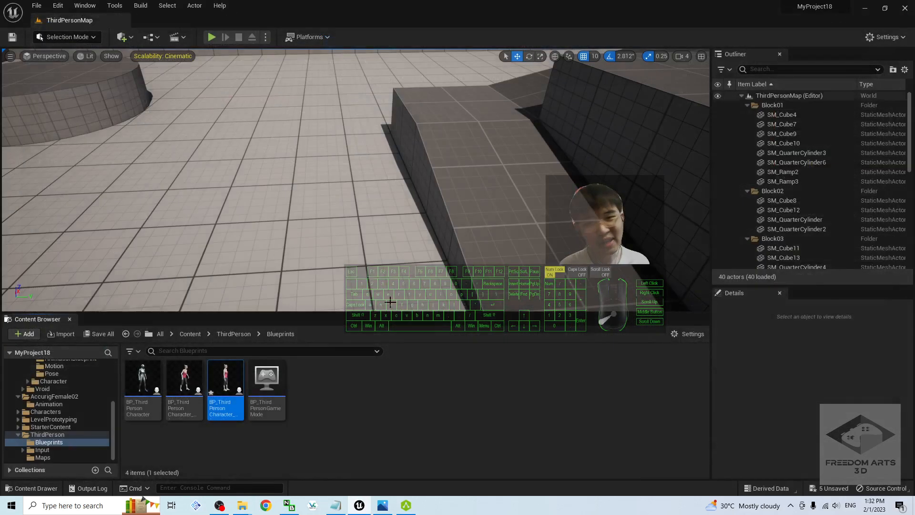
# Place BP_ThirdPersonCharacter_AccurigFemale02_NPC near the round platform at about X 1970, Y 1110, and rotate it about 76° around Z.
pyautogui.moveTo(226, 384); pyautogui.dragTo(200, 143)
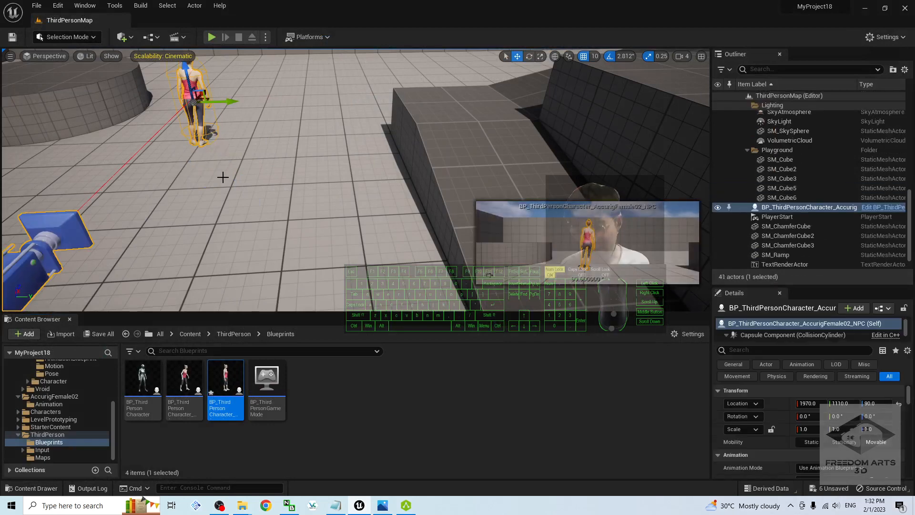
pyautogui.press('e')
pyautogui.moveTo(231, 113); pyautogui.dragTo(268, 139)
pyautogui.scroll(-3, 257, 128)
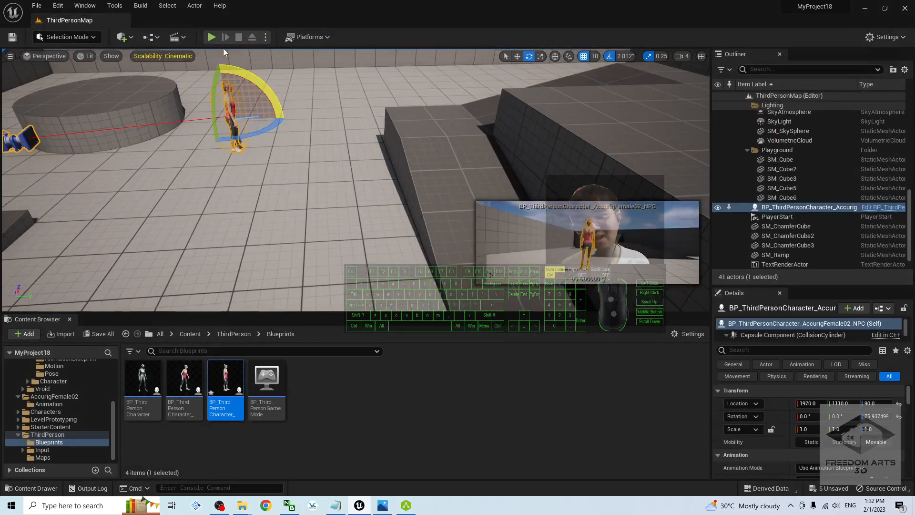
# Play the level, run the main character up to the placed NPC, circle and jump around it, and stop the play session.
pyautogui.click(212, 37)
pyautogui.click(377, 218)
pyautogui.press('w')
pyautogui.press('s')
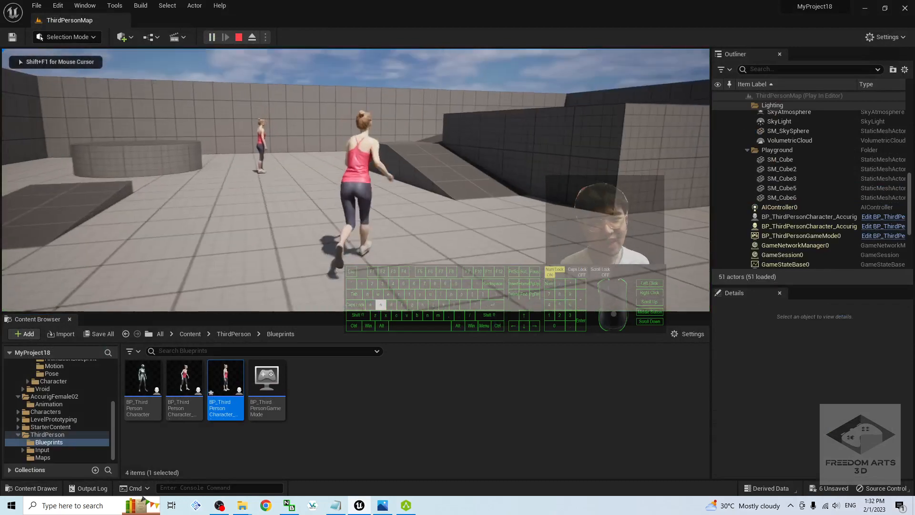
pyautogui.press('space')
pyautogui.press('d')
pyautogui.press('w')
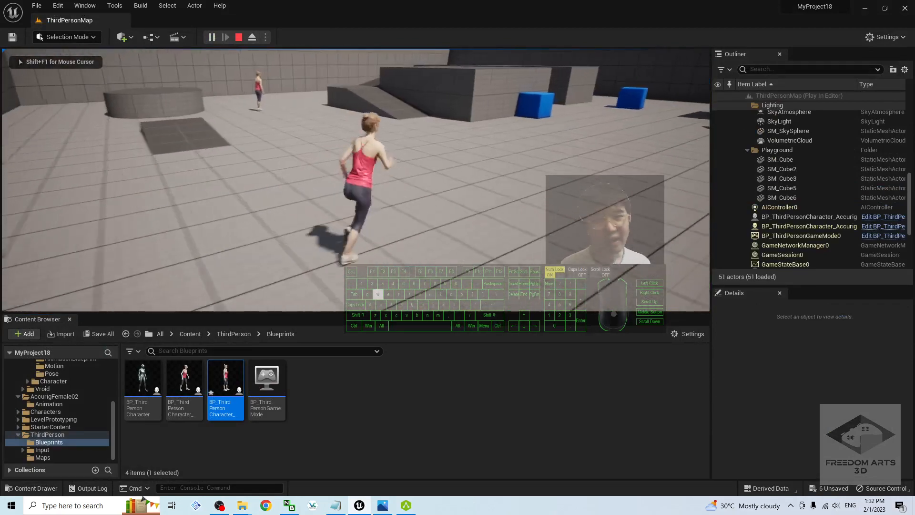
pyautogui.press('a')
pyautogui.press('d')
pyautogui.press('w')
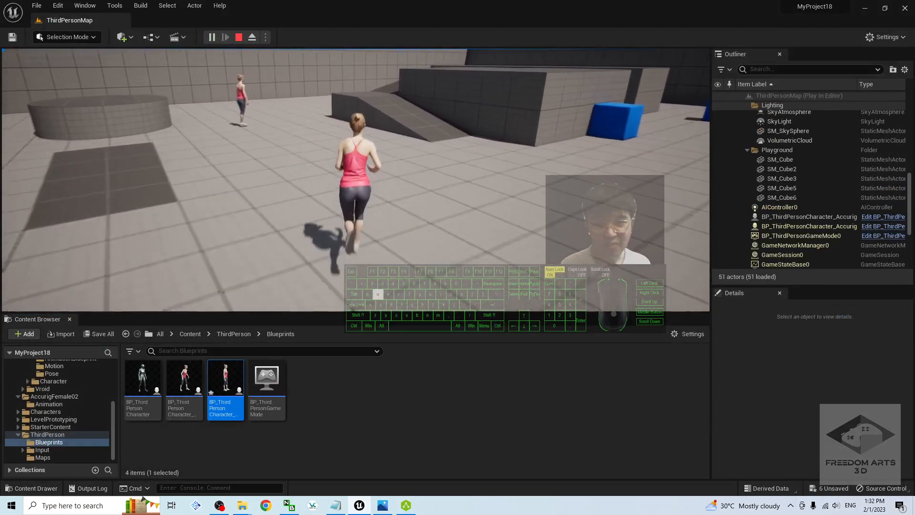
pyautogui.press('s')
pyautogui.press('d')
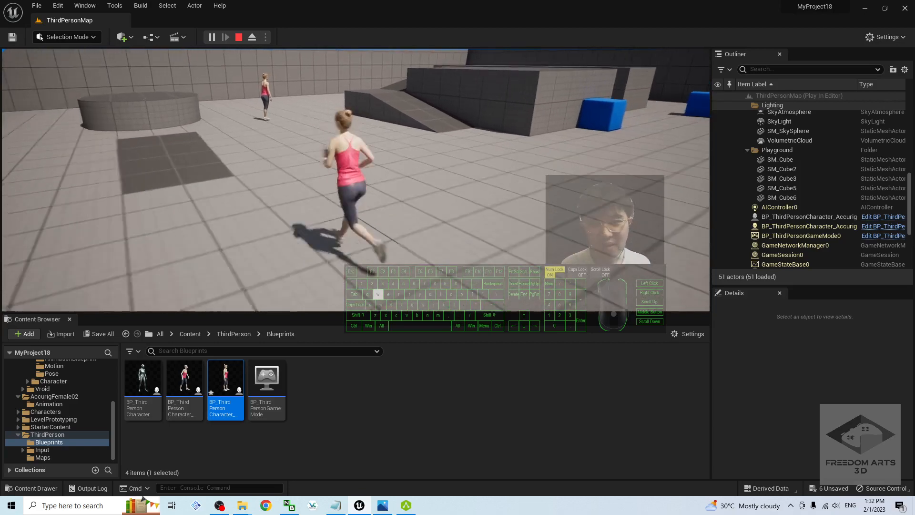
pyautogui.press('w')
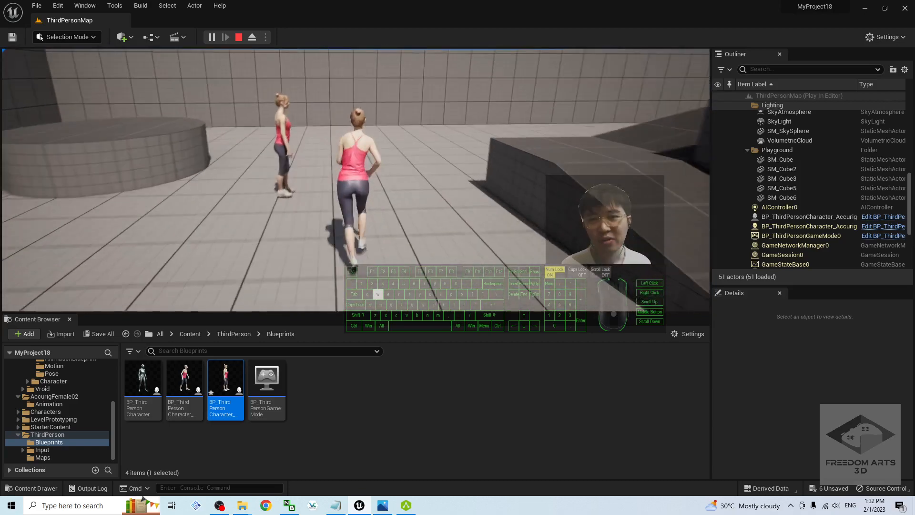
pyautogui.press('a')
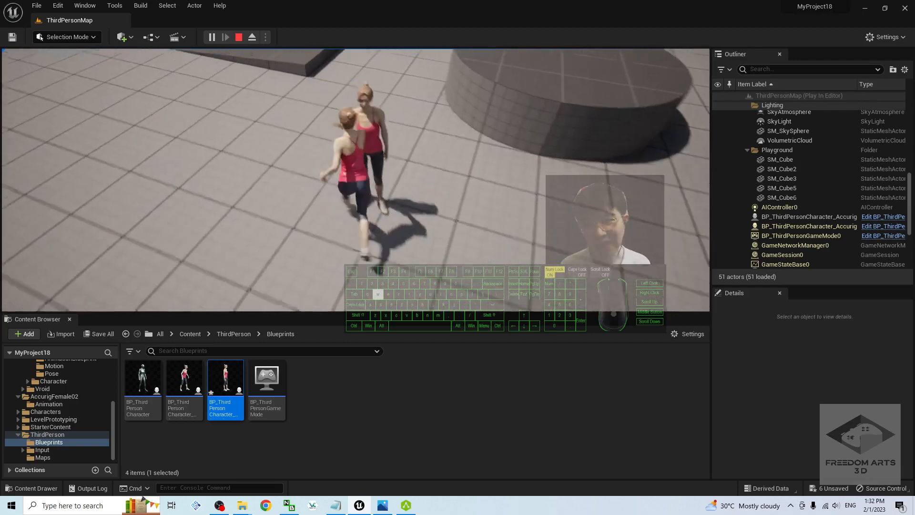
pyautogui.press('space')
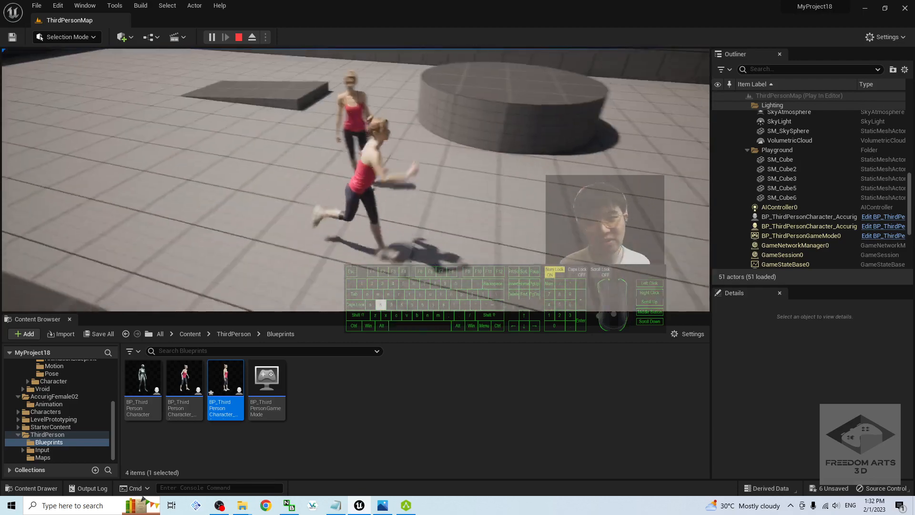
pyautogui.press('w')
pyautogui.press('space')
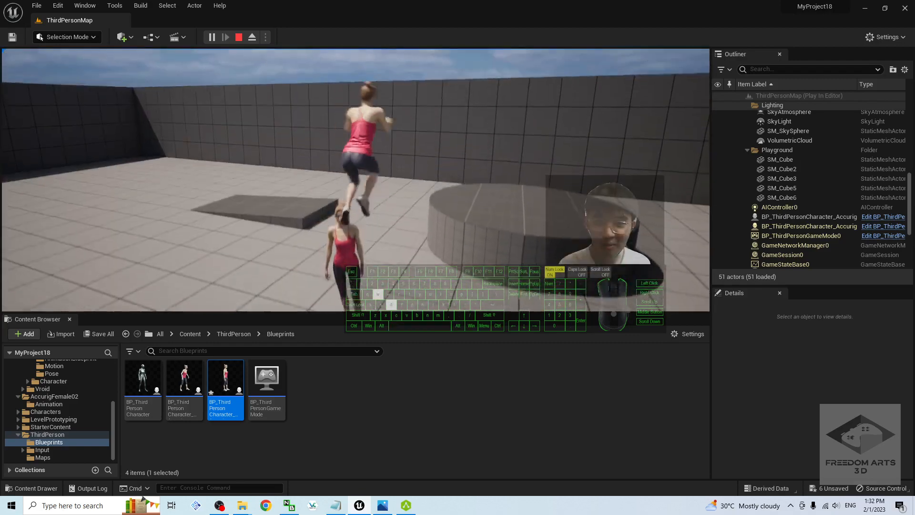
pyautogui.press('Escape')
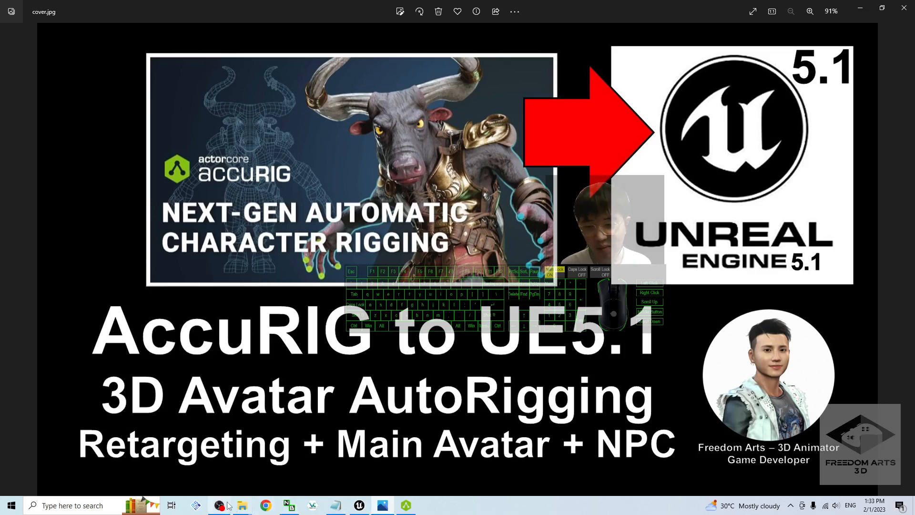
# Switch back to the Unreal Editor, play the level again, and run and jump the main character toward the NPC.
pyautogui.click(365, 508)
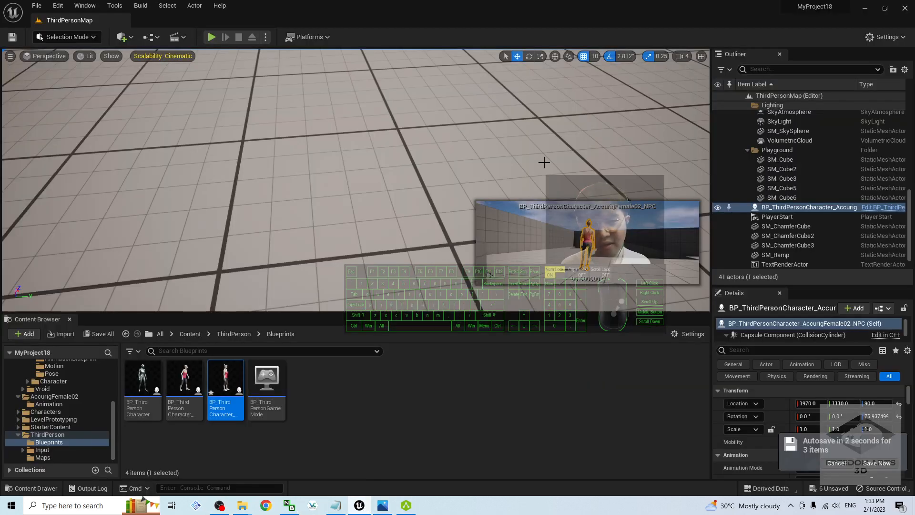
pyautogui.click(212, 37)
pyautogui.press('w')
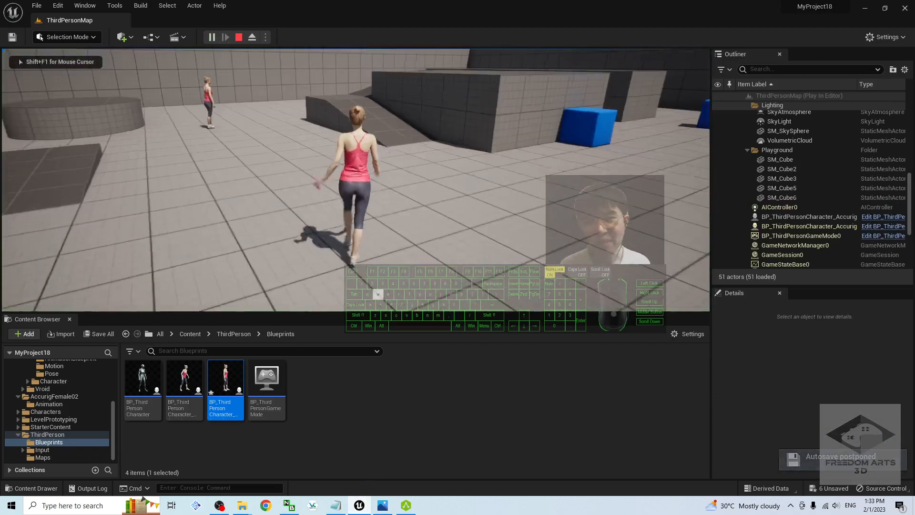
pyautogui.press('space')
pyautogui.press('space')
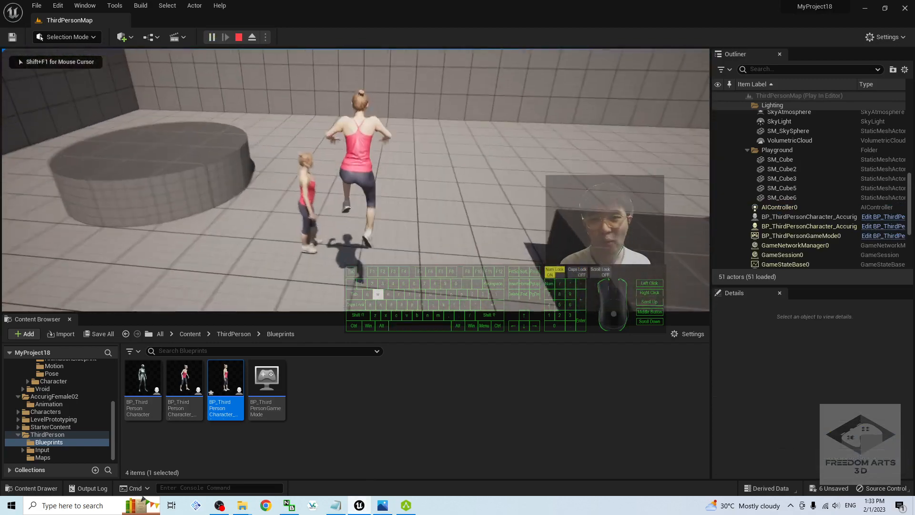
# Run and jump the main character around the NPC, and move over to the blue cubes to push one.
pyautogui.press('s')
pyautogui.press('w')
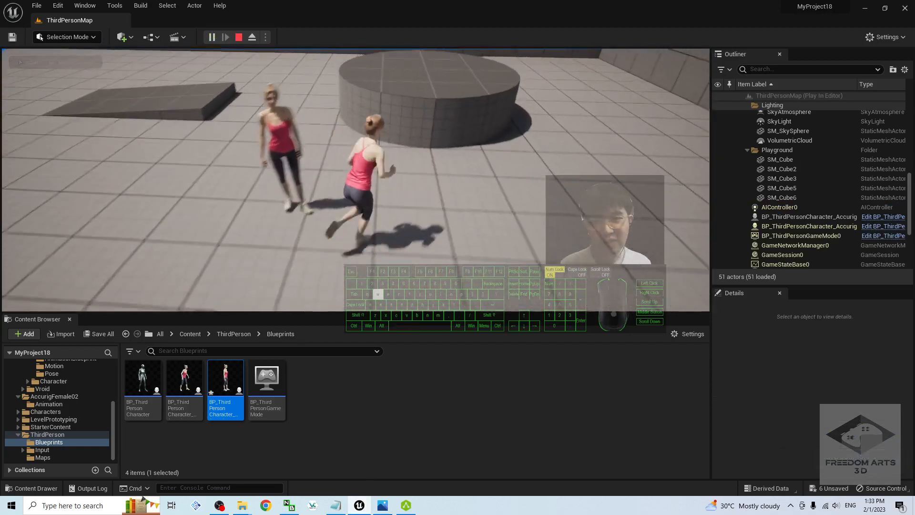
pyautogui.press('space')
pyautogui.press('d')
pyautogui.press('s')
pyautogui.press('a')
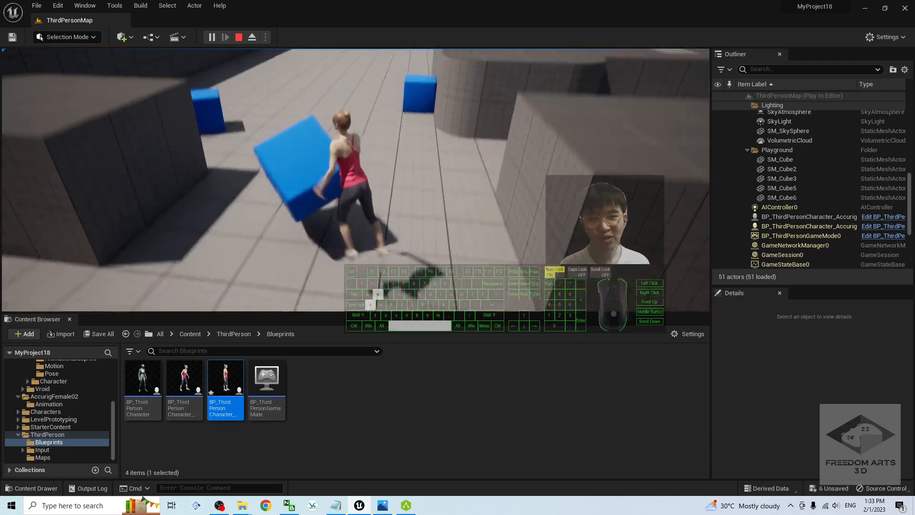
# Jump the character from the blue cubes back to the NPC, stop the play session, and switch to cover.jpg in the image viewer.
pyautogui.press('space')
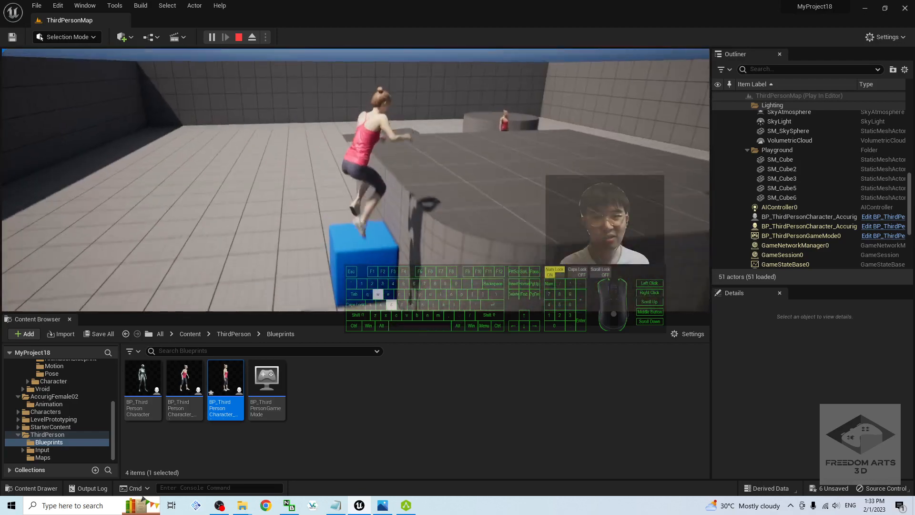
pyautogui.press('w')
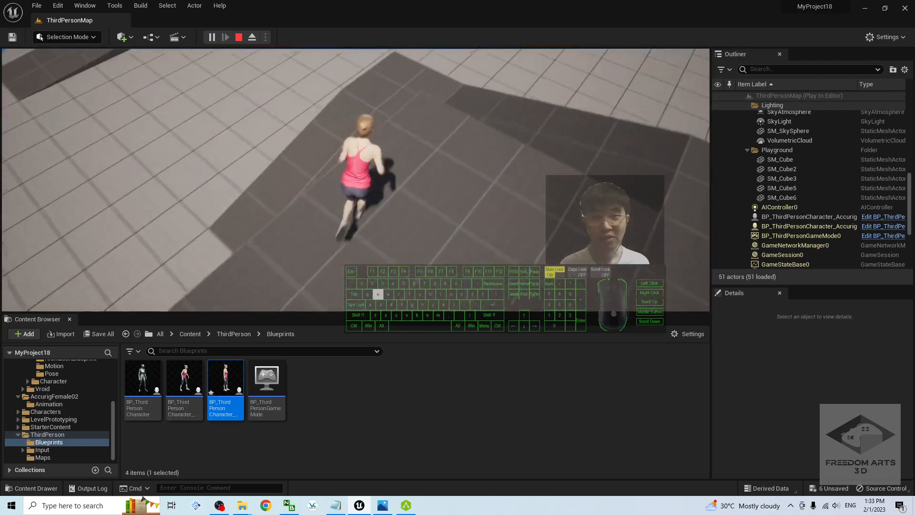
pyautogui.press('space')
pyautogui.press('a')
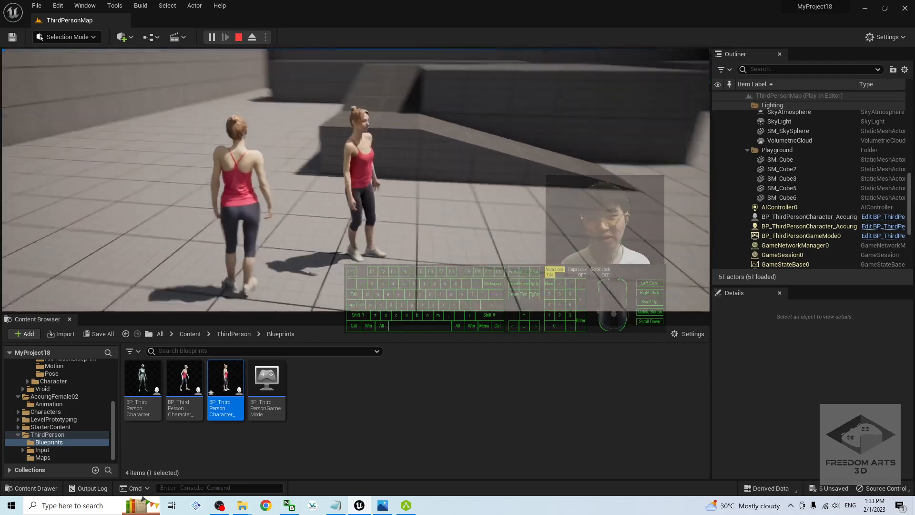
pyautogui.press('Escape')
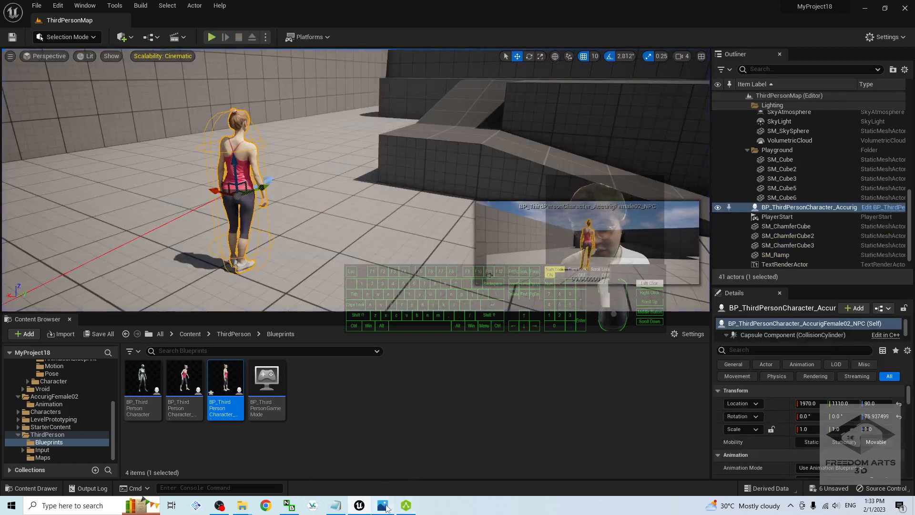
pyautogui.click(386, 507)
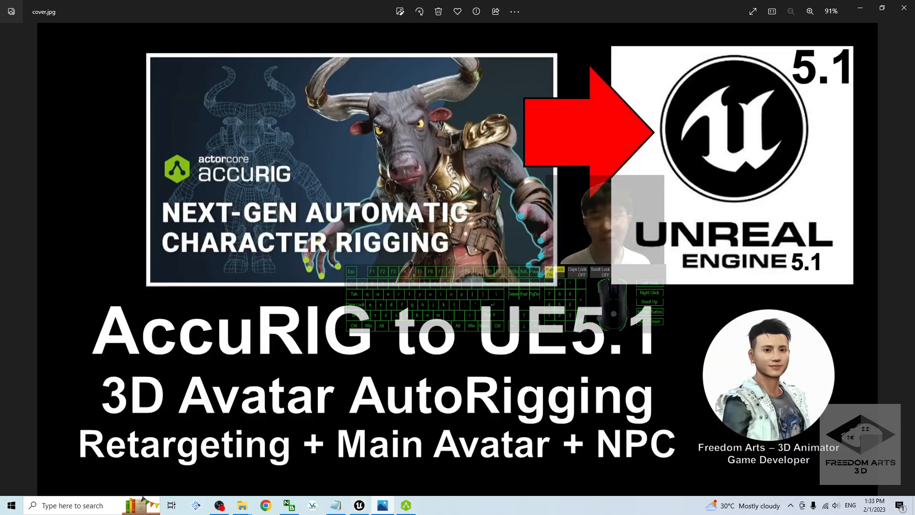